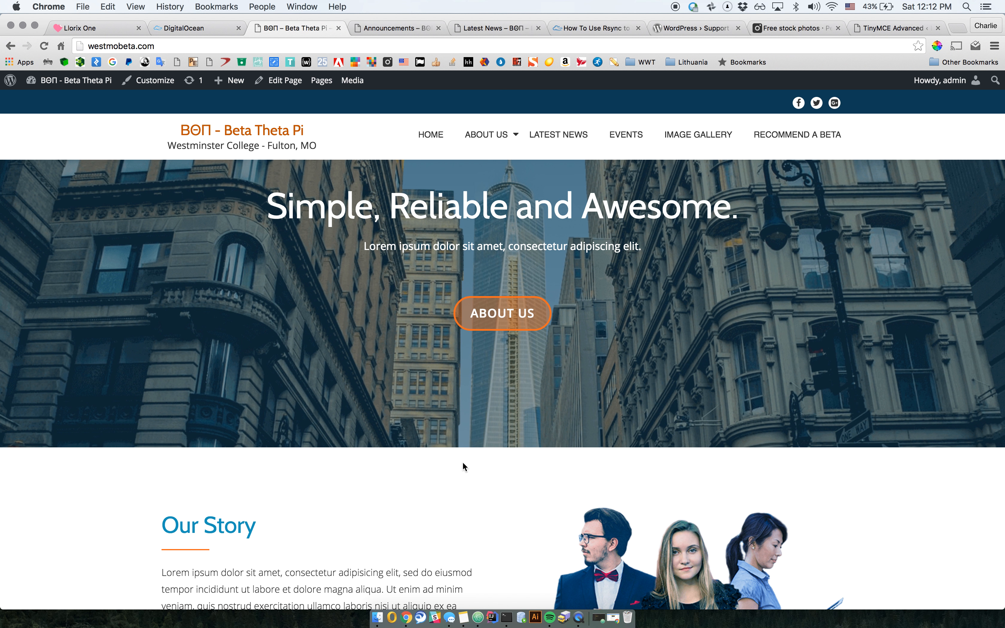
Step: Look through the home page from the banner and Our Story section down to the latest news
{"action": "scroll", "coordinate": [463, 463], "scroll_direction": "down", "scroll_amount": 15}
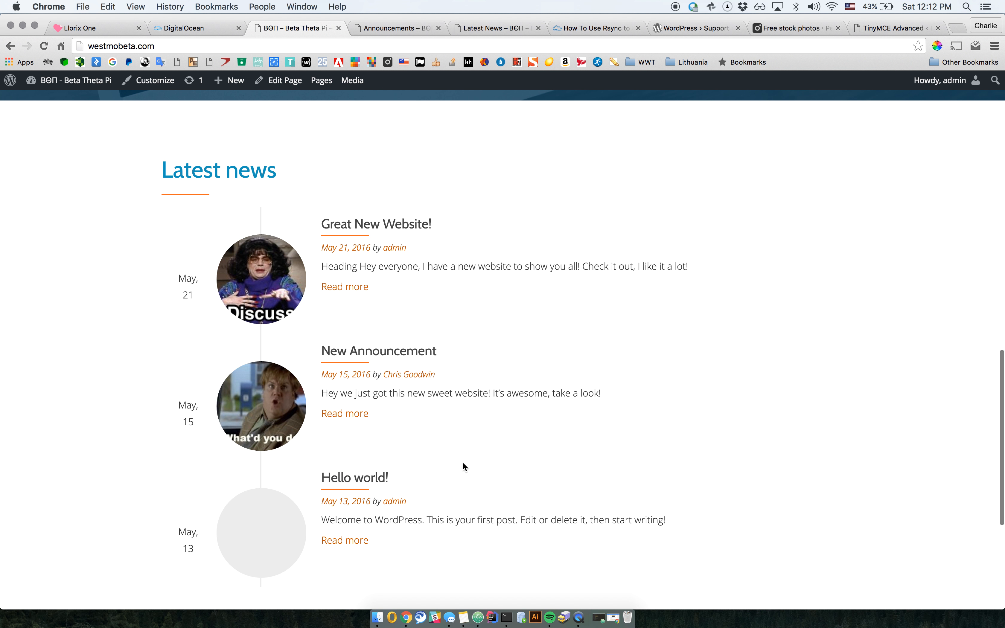
{"action": "scroll", "coordinate": [463, 462], "scroll_direction": "down", "scroll_amount": 6}
{"action": "scroll", "coordinate": [463, 462], "scroll_direction": "up", "scroll_amount": 15}
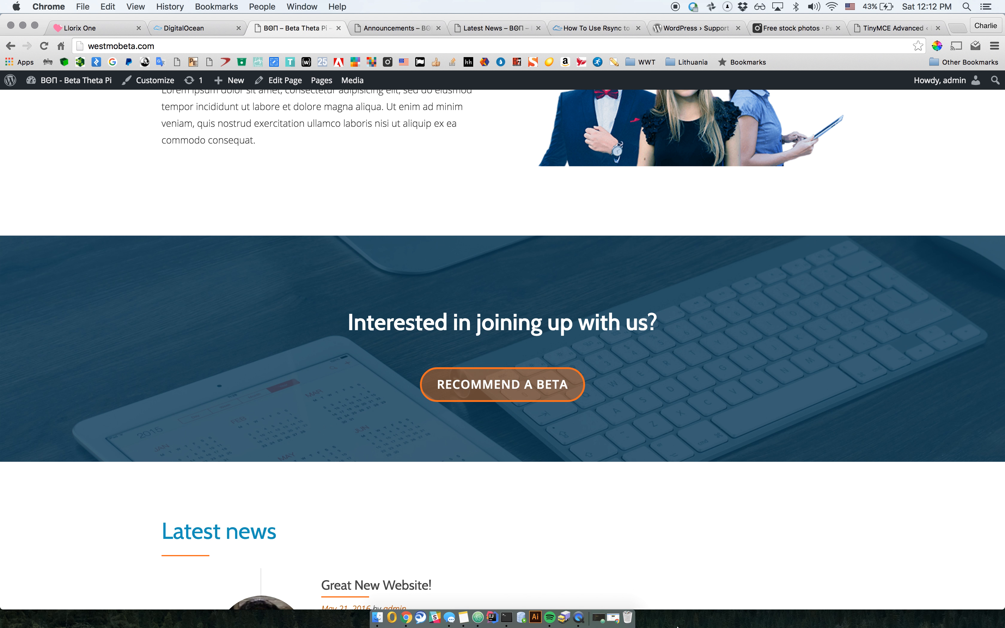
{"action": "scroll", "coordinate": [470, 251], "scroll_direction": "up", "scroll_amount": 10}
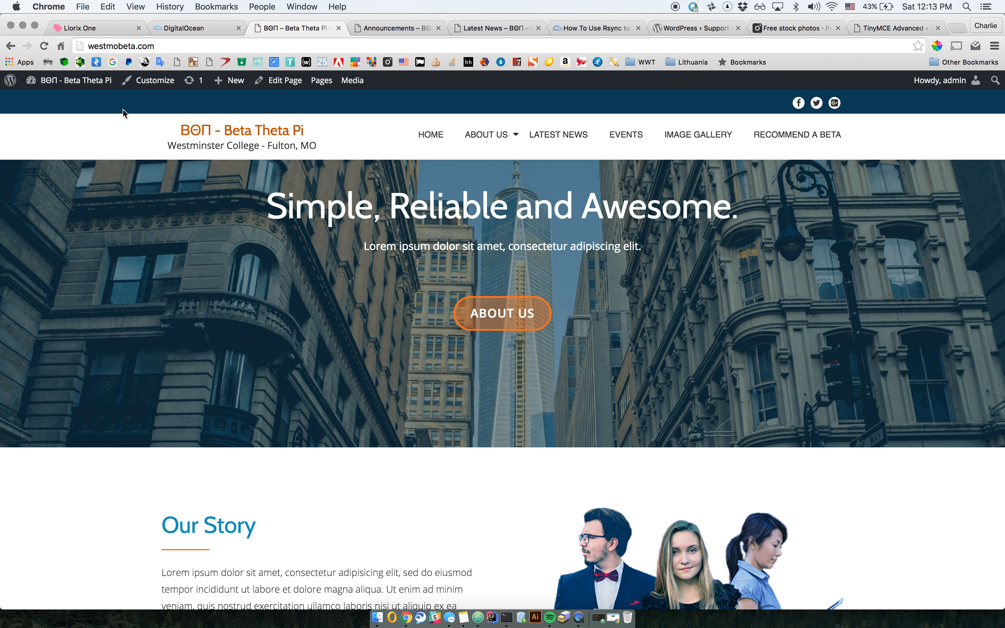
{"action": "scroll", "coordinate": [210, 341], "scroll_direction": "down", "scroll_amount": 5}
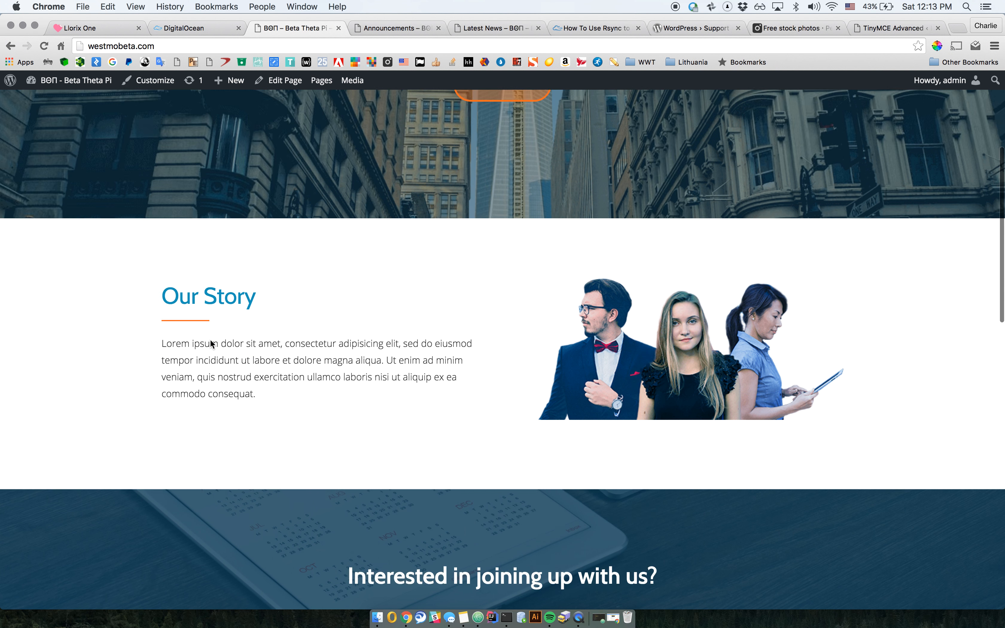
{"action": "scroll", "coordinate": [210, 340], "scroll_direction": "down", "scroll_amount": 3}
{"action": "scroll", "coordinate": [211, 340], "scroll_direction": "up", "scroll_amount": 10}
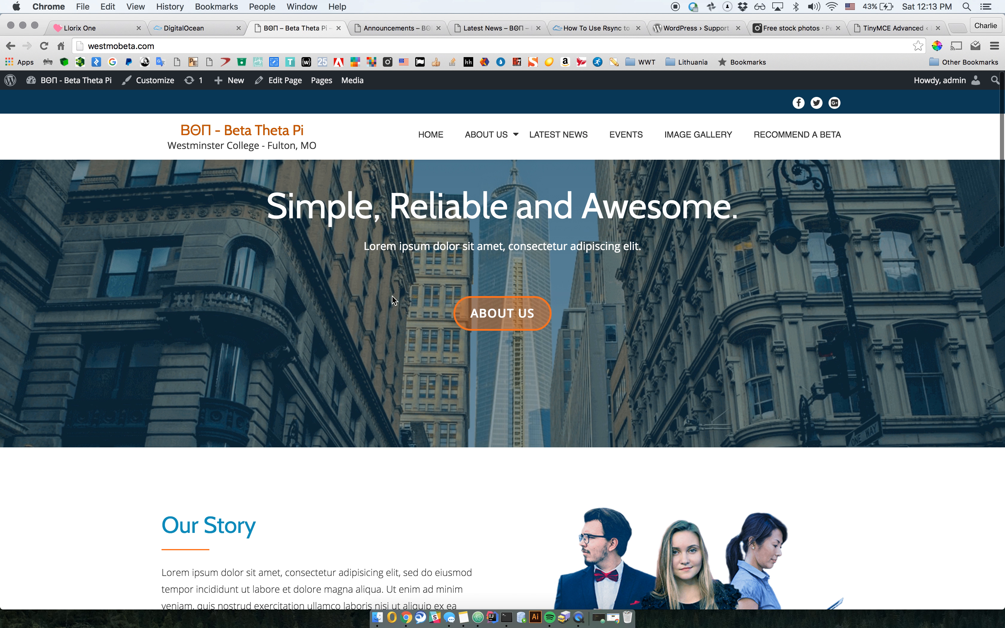
Step: View the site's Image Gallery page and the posts on its Latest News page
{"action": "left_click", "coordinate": [697, 137]}
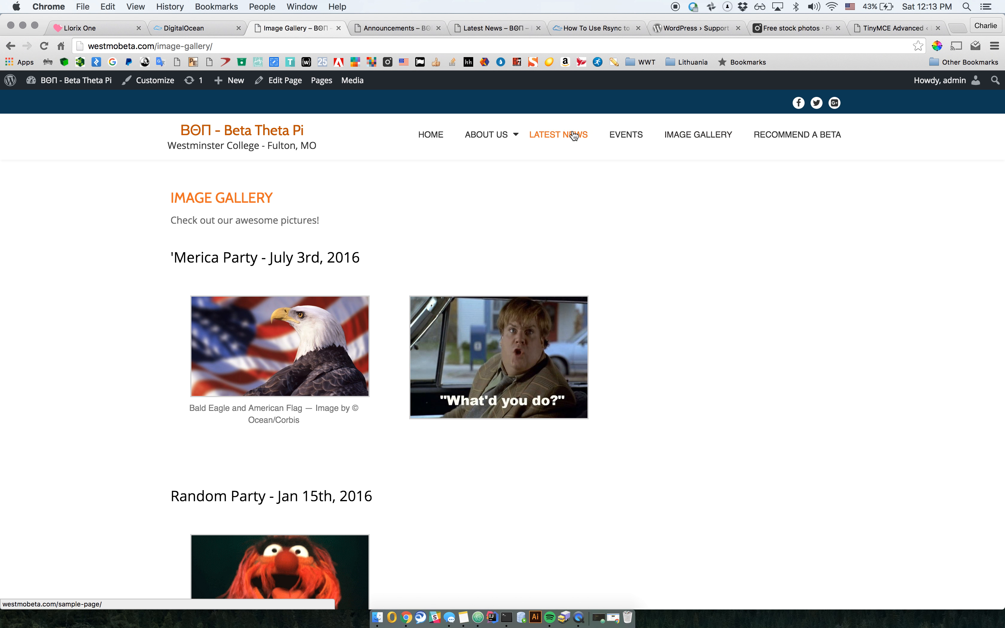
{"action": "left_click", "coordinate": [573, 136]}
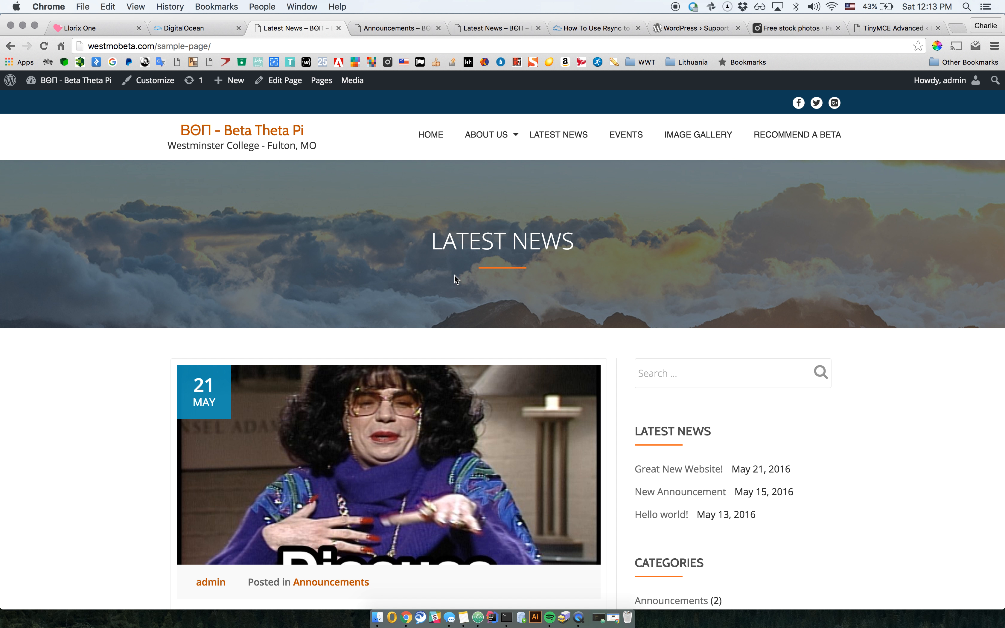
{"action": "scroll", "coordinate": [442, 283], "scroll_direction": "down", "scroll_amount": 8}
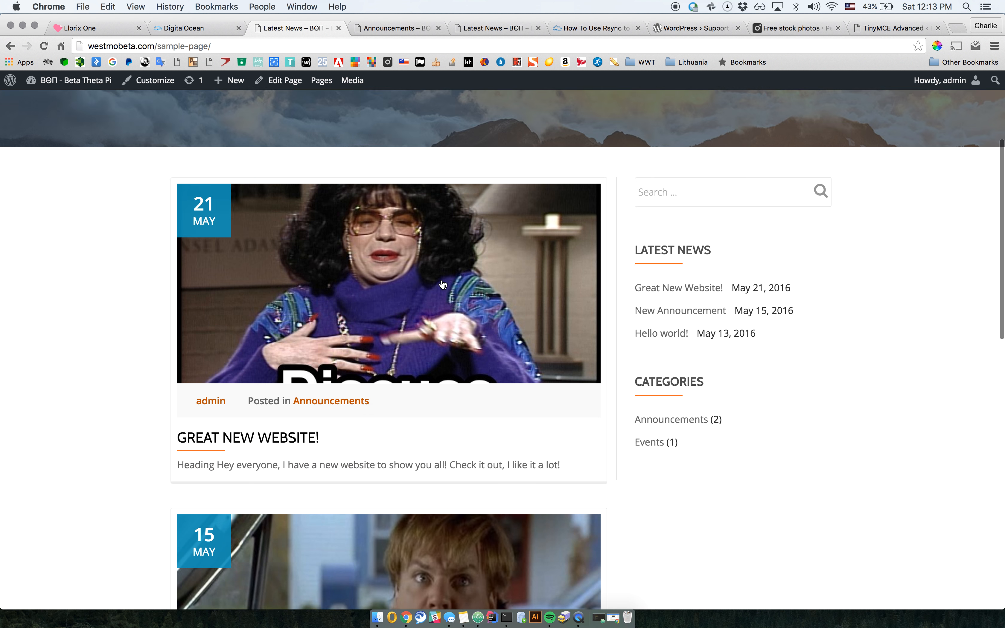
{"action": "scroll", "coordinate": [447, 285], "scroll_direction": "up", "scroll_amount": 8}
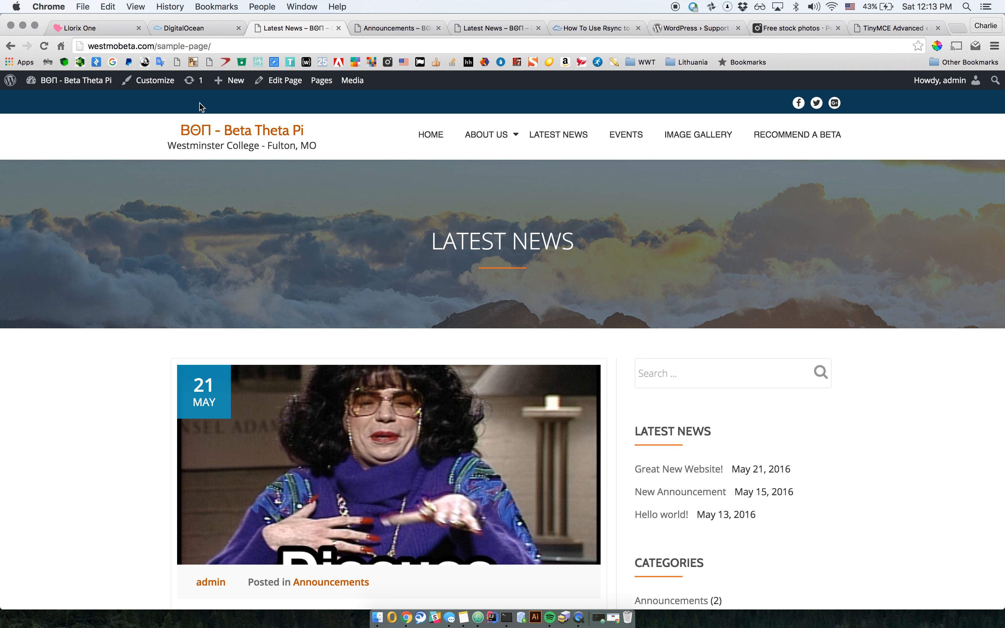
Step: Return to the site's home page and open it in the theme customizer
{"action": "left_click", "coordinate": [443, 144]}
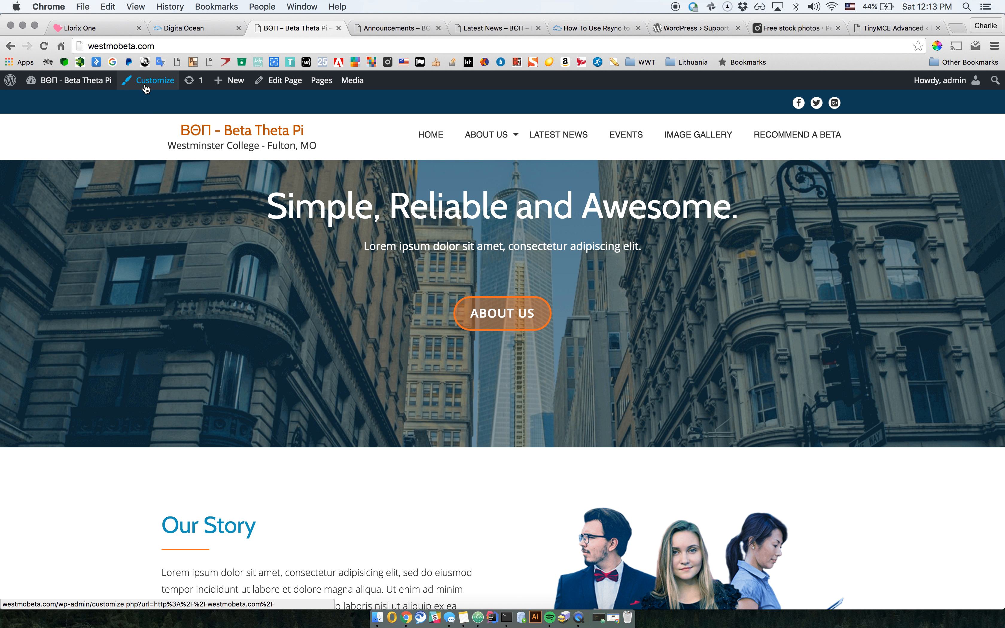
{"action": "left_click", "coordinate": [146, 87]}
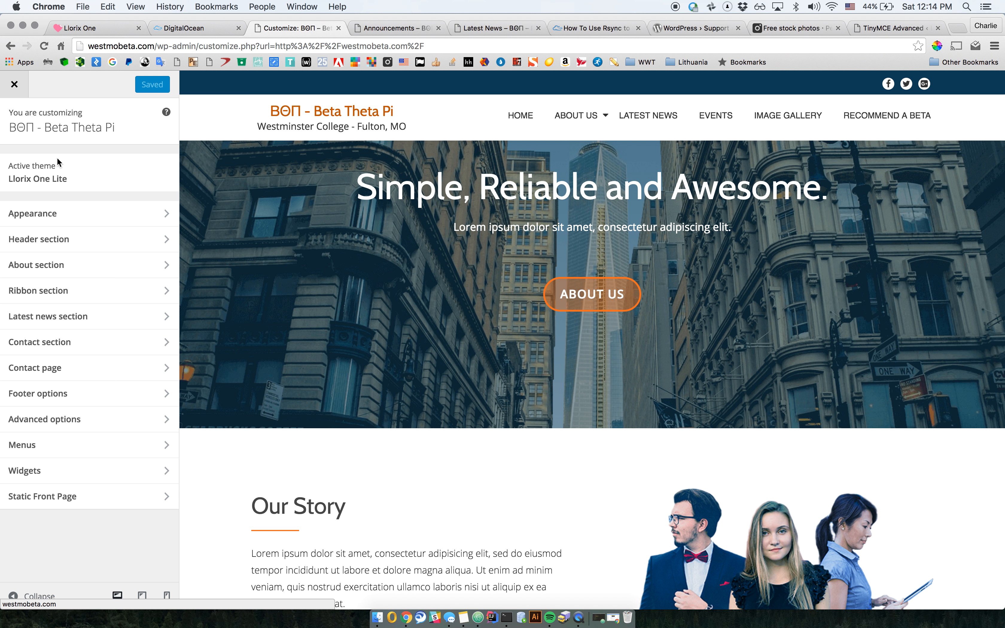
Step: Open the site's admin dashboard from the Announcements page and review its list of pages, including Front Page and Latest News
{"action": "left_click", "coordinate": [378, 30]}
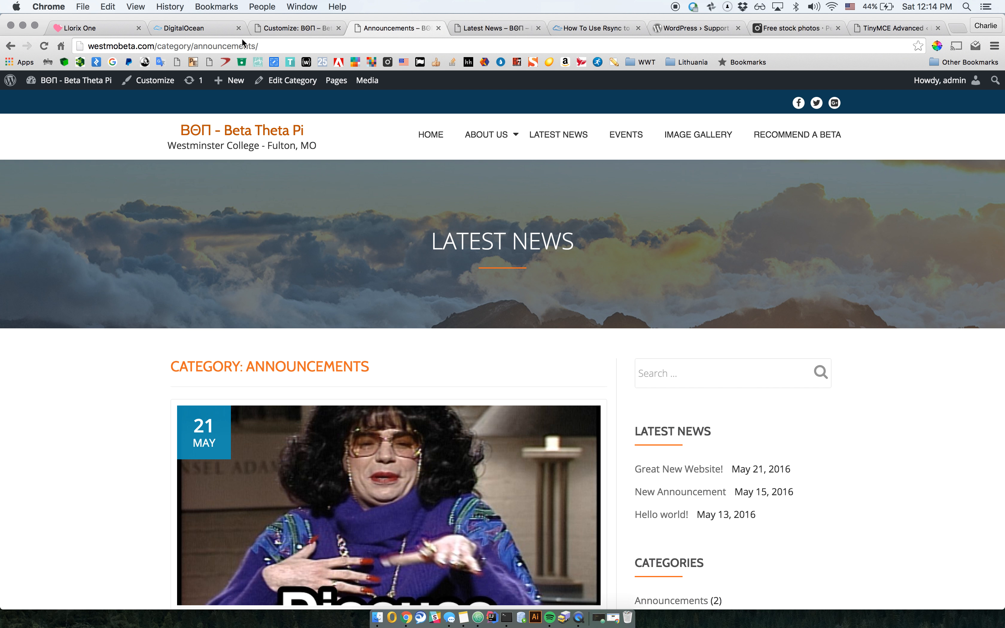
{"action": "left_click", "coordinate": [76, 81]}
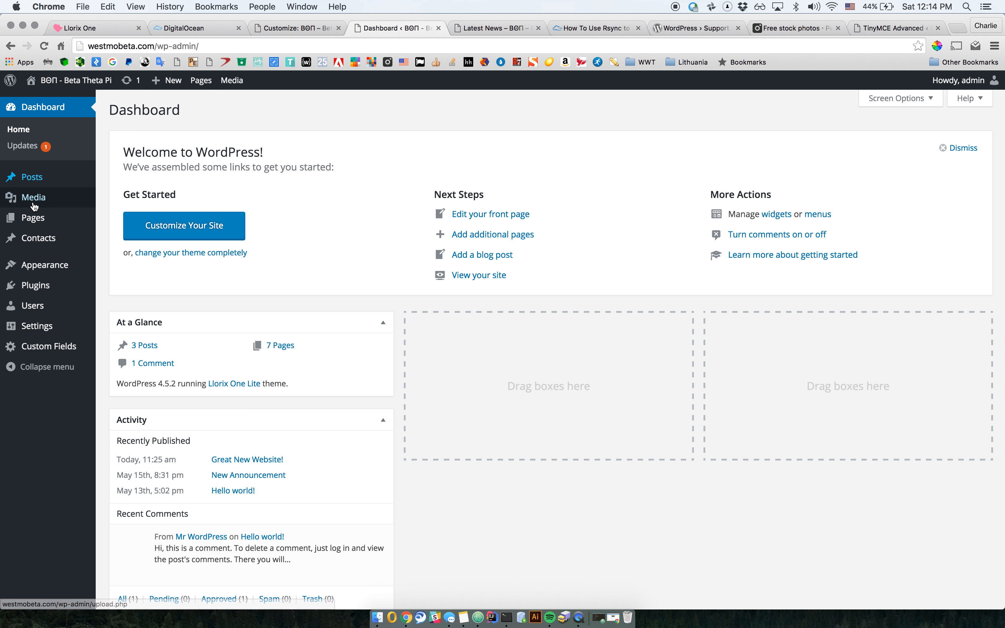
{"action": "left_click", "coordinate": [35, 225]}
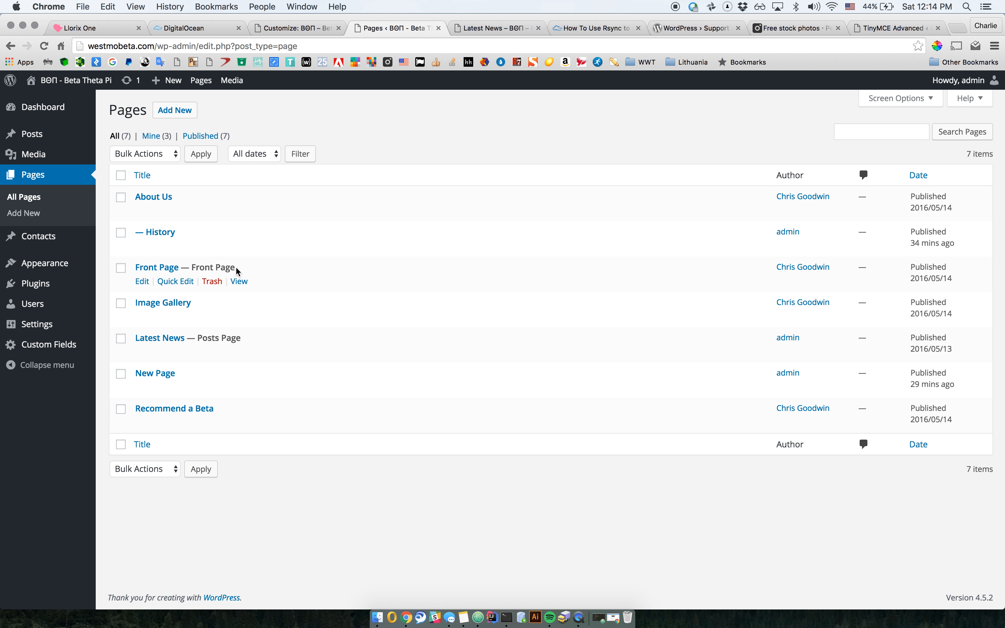
{"action": "left_click_drag", "start_coordinate": [232, 268], "coordinate": [191, 268]}
{"action": "left_click", "coordinate": [244, 269]}
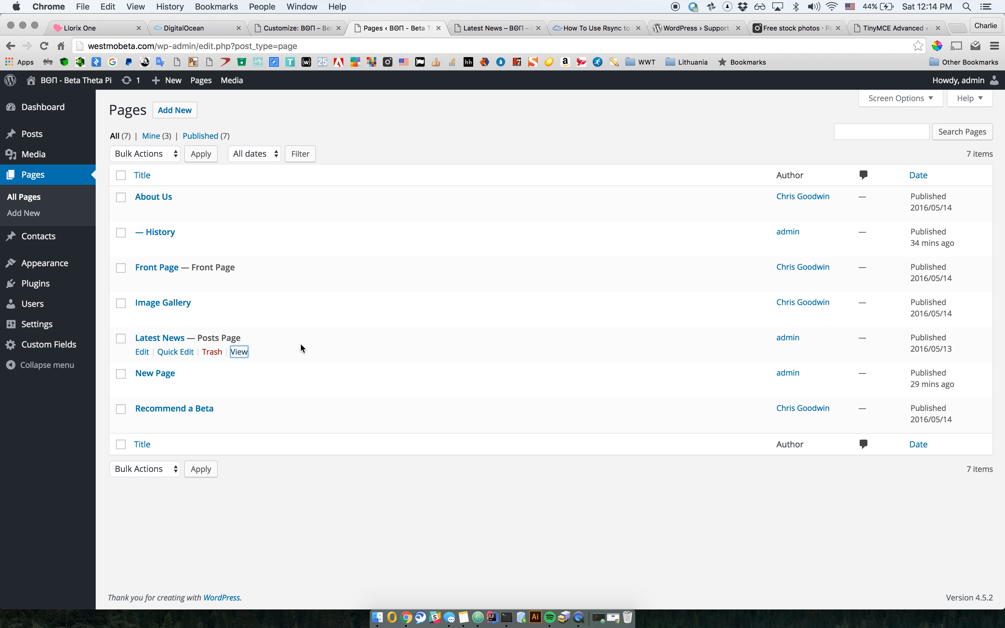
Step: Return to the customizer and examine the Static Front Page settings and the pages offered as front page
{"action": "left_click", "coordinate": [307, 33]}
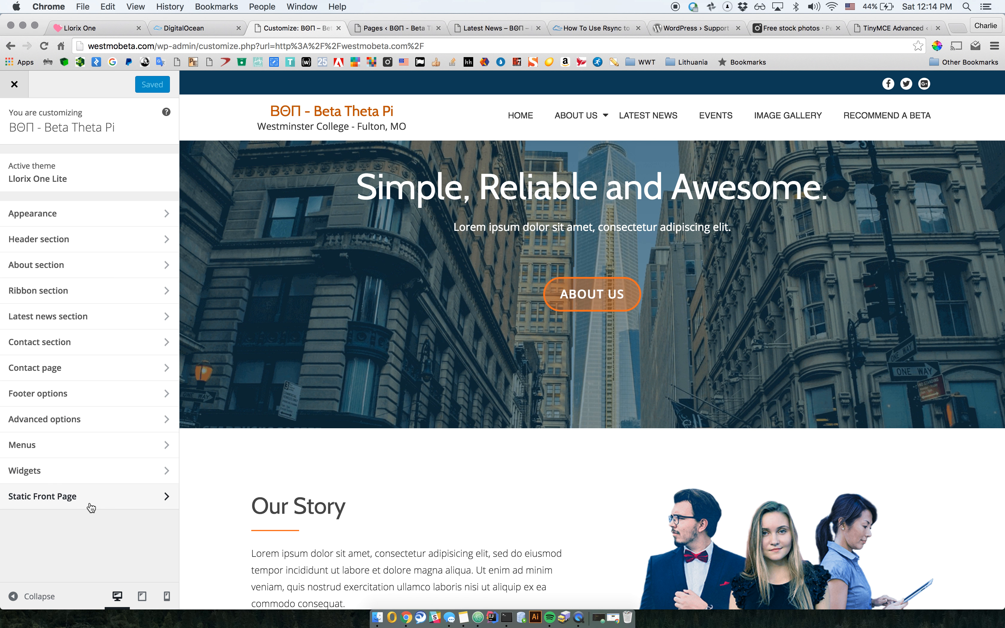
{"action": "left_click", "coordinate": [91, 506]}
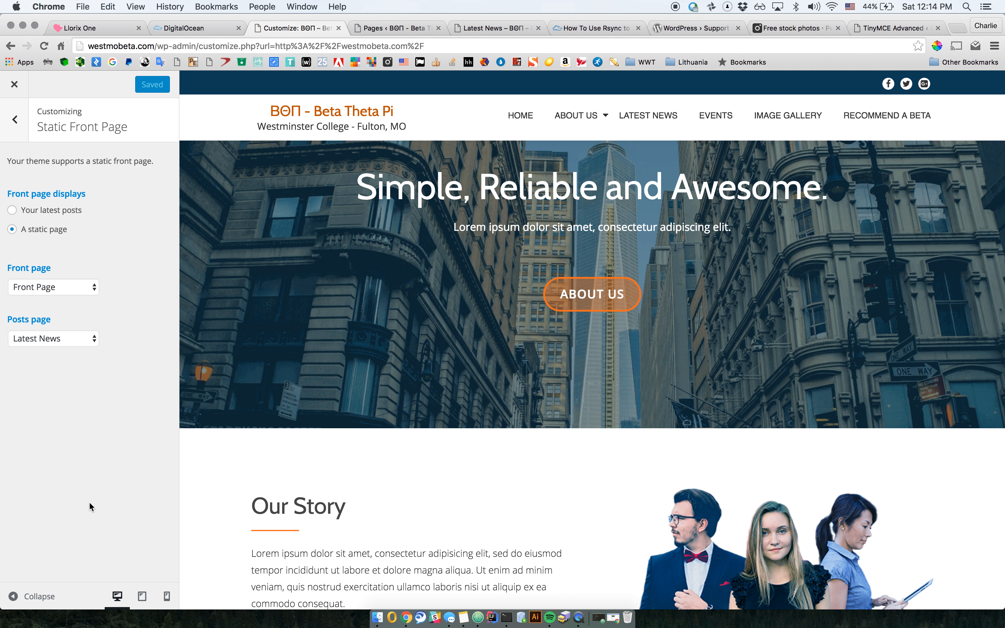
{"action": "left_click", "coordinate": [14, 120]}
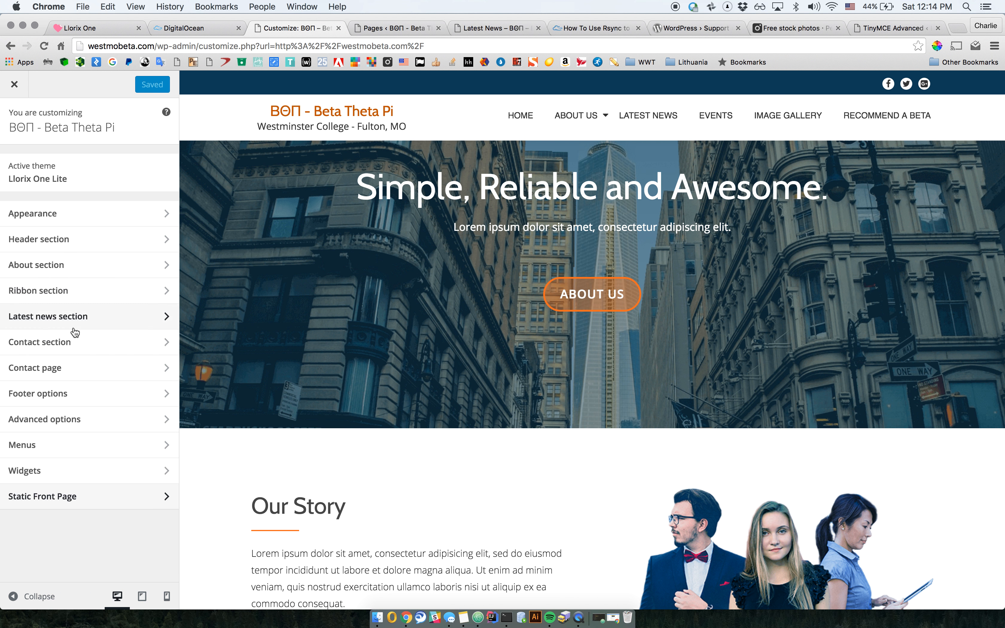
{"action": "left_click", "coordinate": [54, 496]}
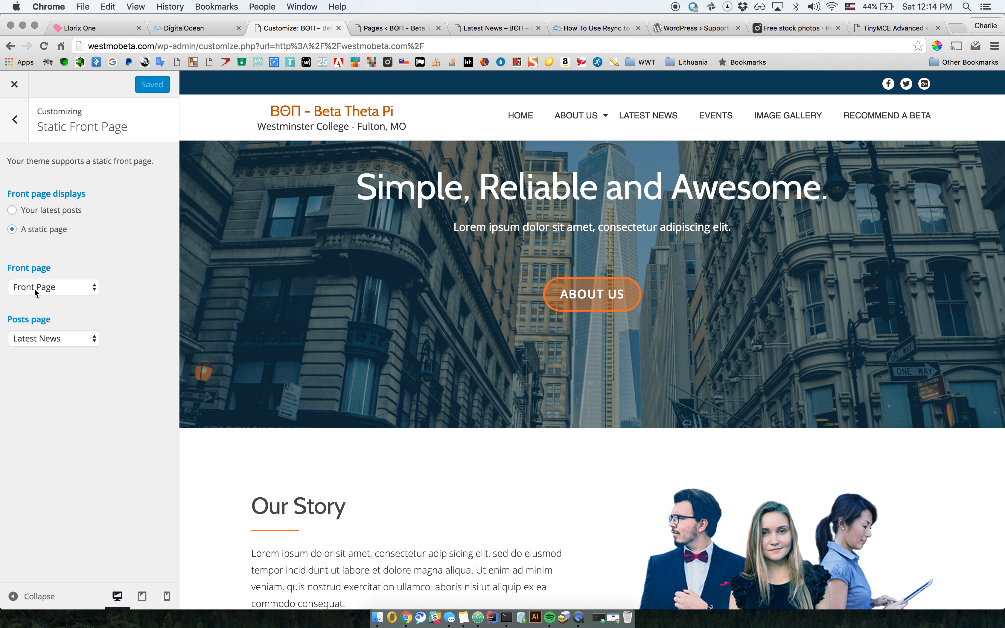
{"action": "left_click", "coordinate": [42, 287]}
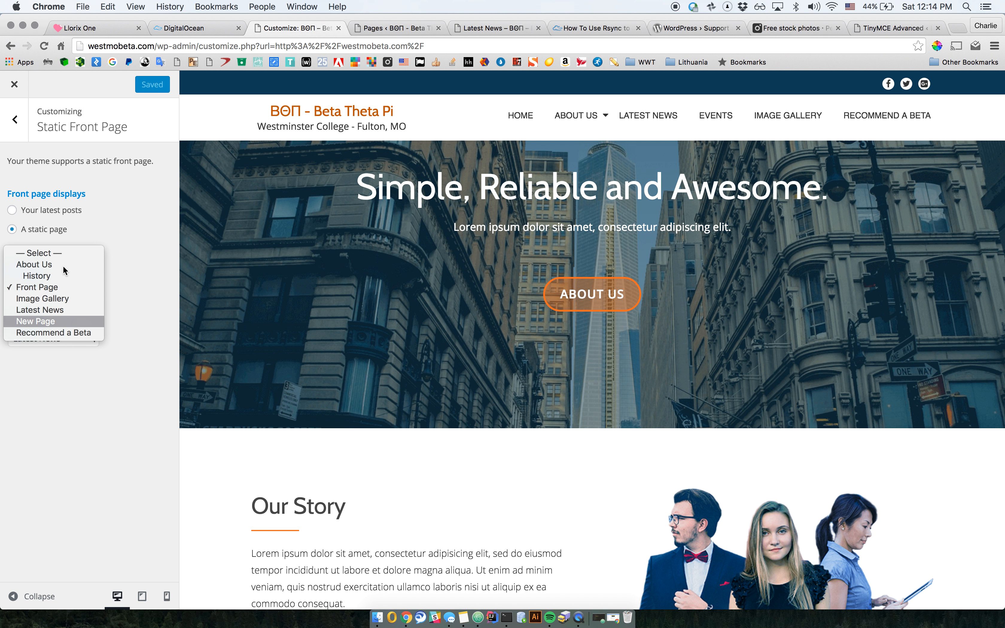
{"action": "left_click", "coordinate": [134, 262]}
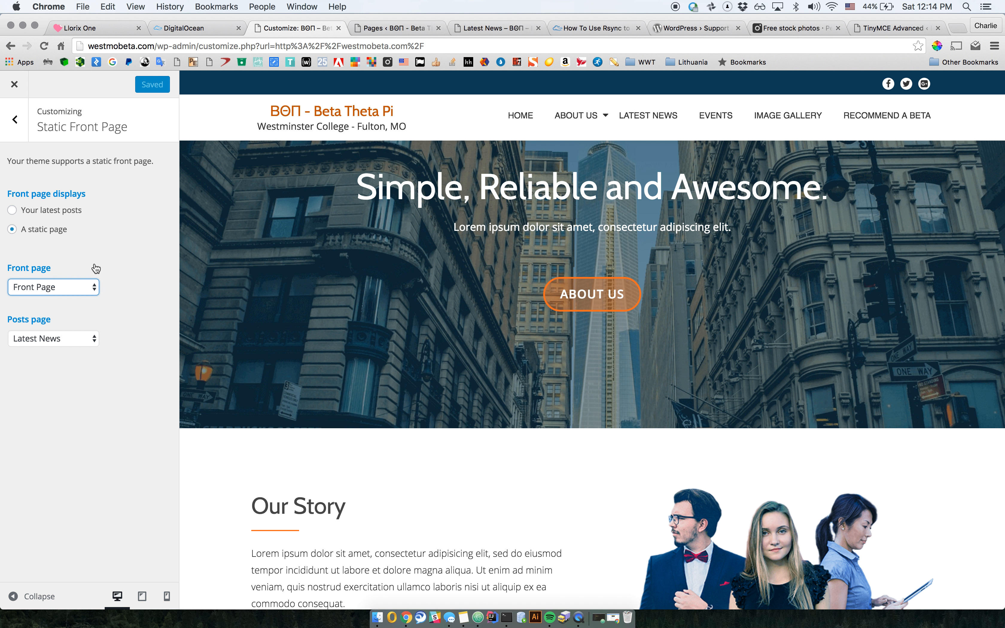
Step: Preview the front page displaying the latest posts, switch it back to a static page, and check the restored layout
{"action": "left_click", "coordinate": [67, 211]}
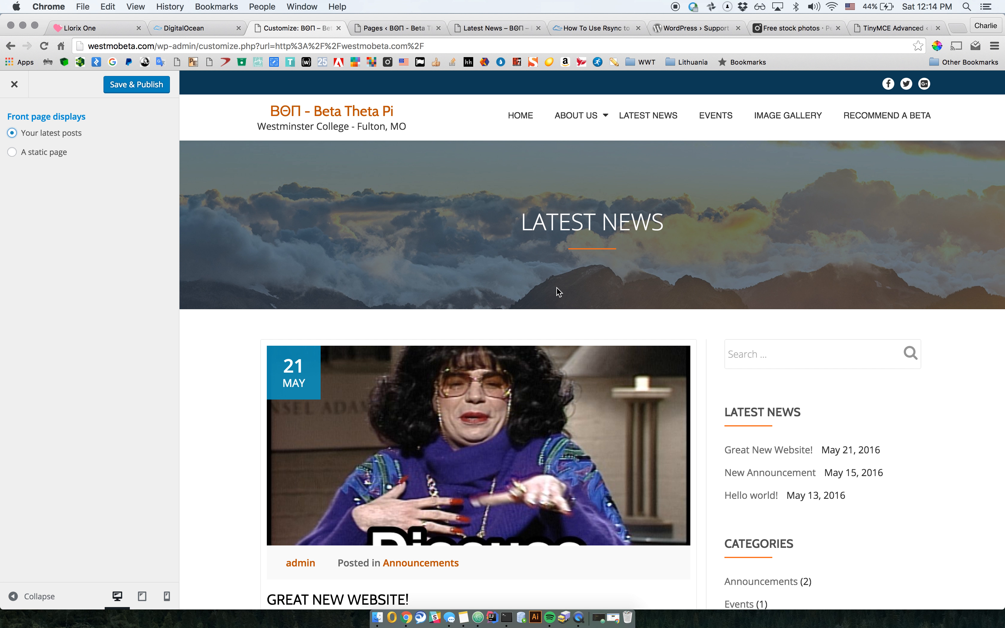
{"action": "scroll", "coordinate": [544, 411], "scroll_direction": "down", "scroll_amount": 2}
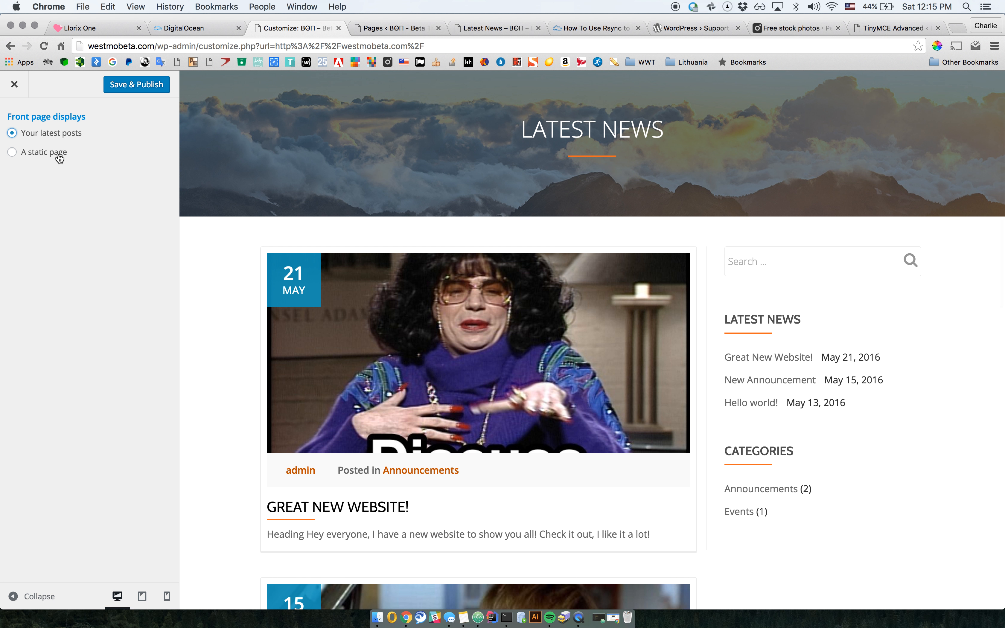
{"action": "left_click", "coordinate": [58, 156]}
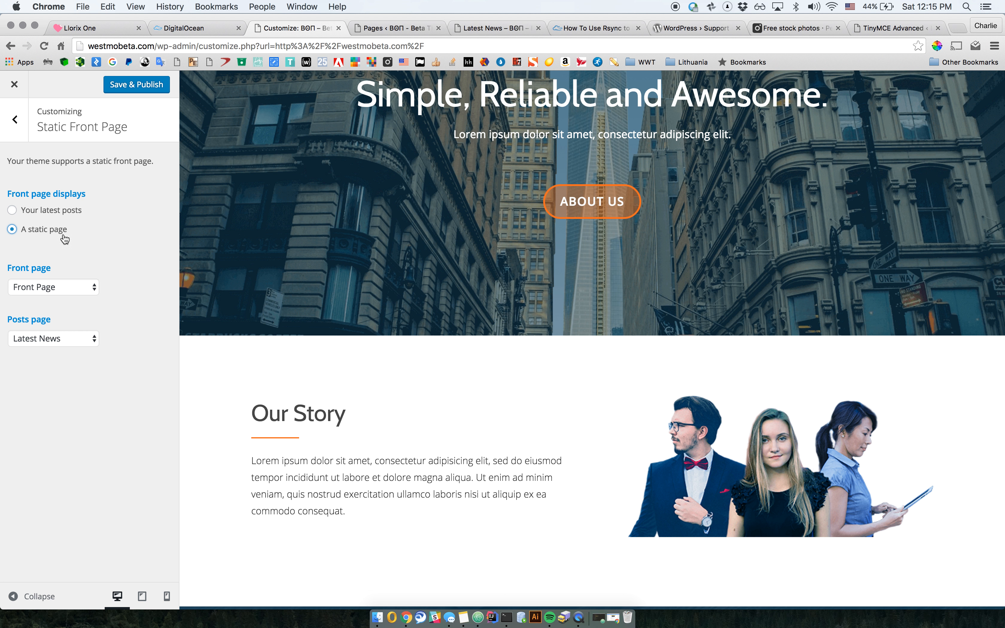
{"action": "scroll", "coordinate": [479, 449], "scroll_direction": "down", "scroll_amount": 15}
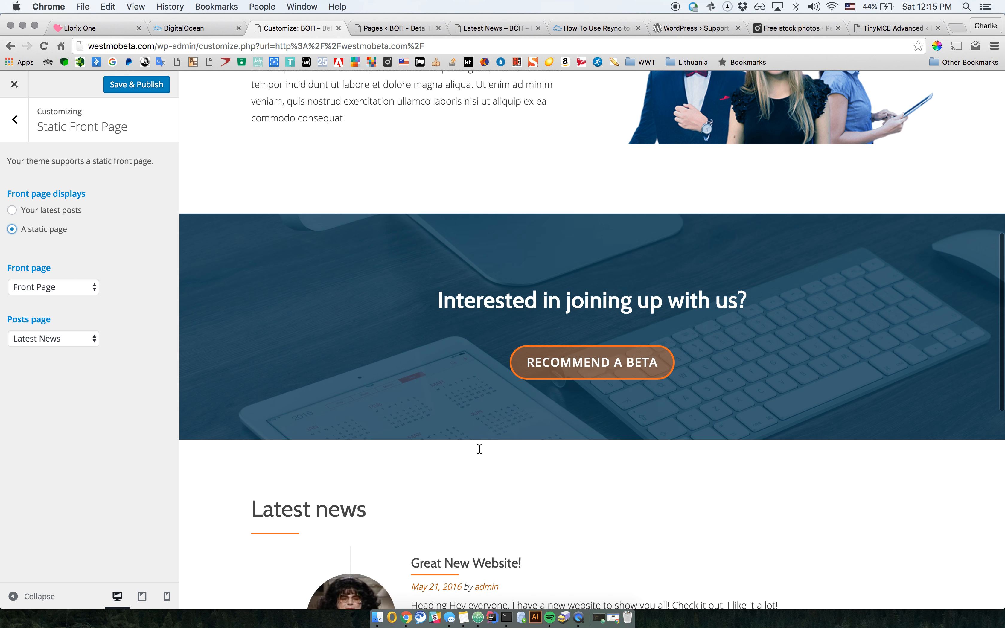
{"action": "scroll", "coordinate": [478, 448], "scroll_direction": "up", "scroll_amount": 17}
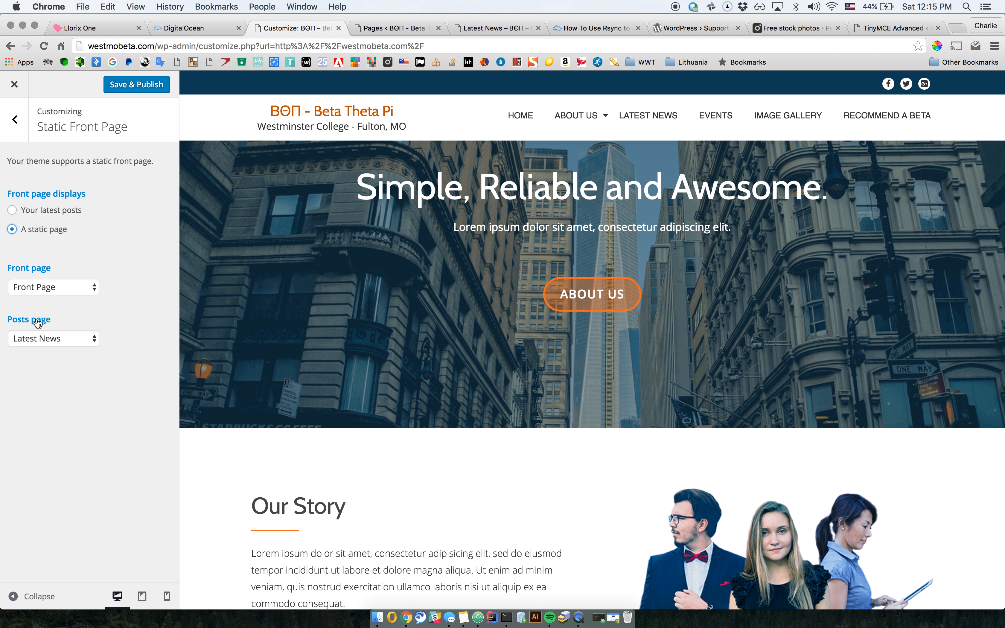
Step: Examine the pages offered as the posts page, leaving Latest News selected
{"action": "left_click", "coordinate": [49, 340]}
{"action": "left_click", "coordinate": [144, 350]}
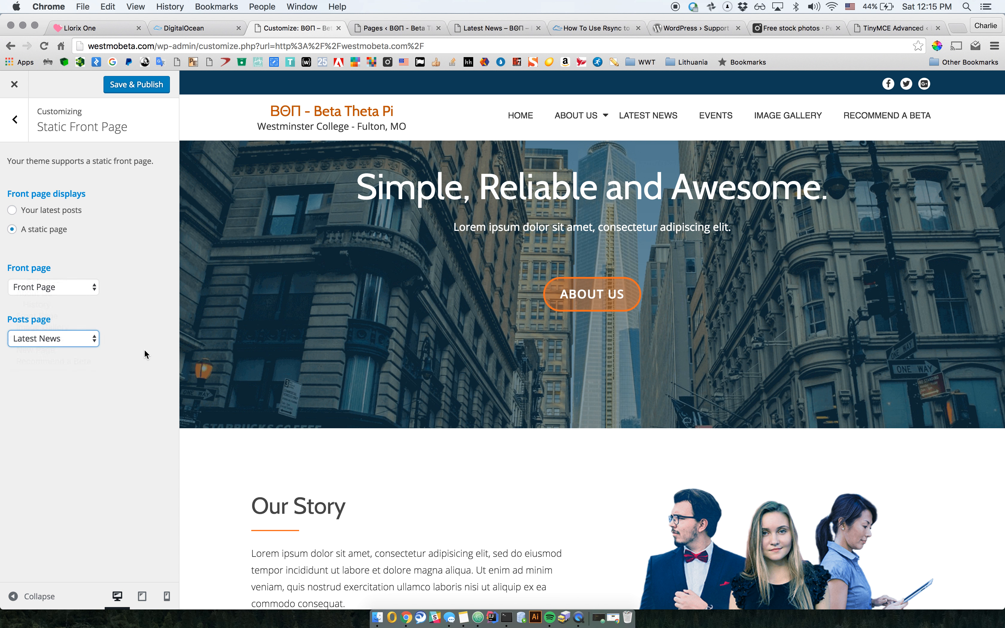
{"action": "left_click", "coordinate": [68, 341]}
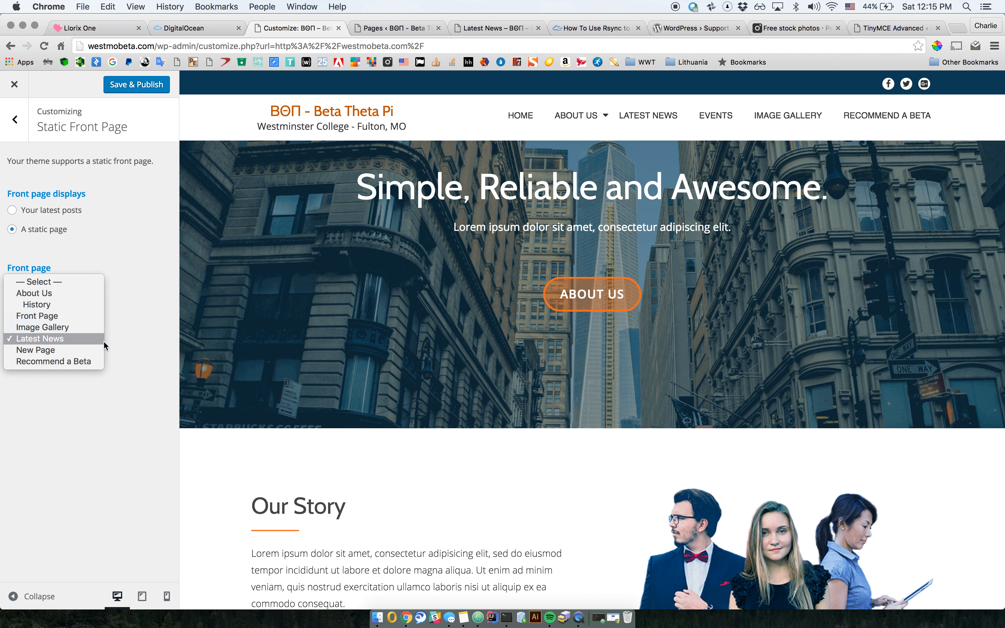
{"action": "left_click", "coordinate": [146, 335]}
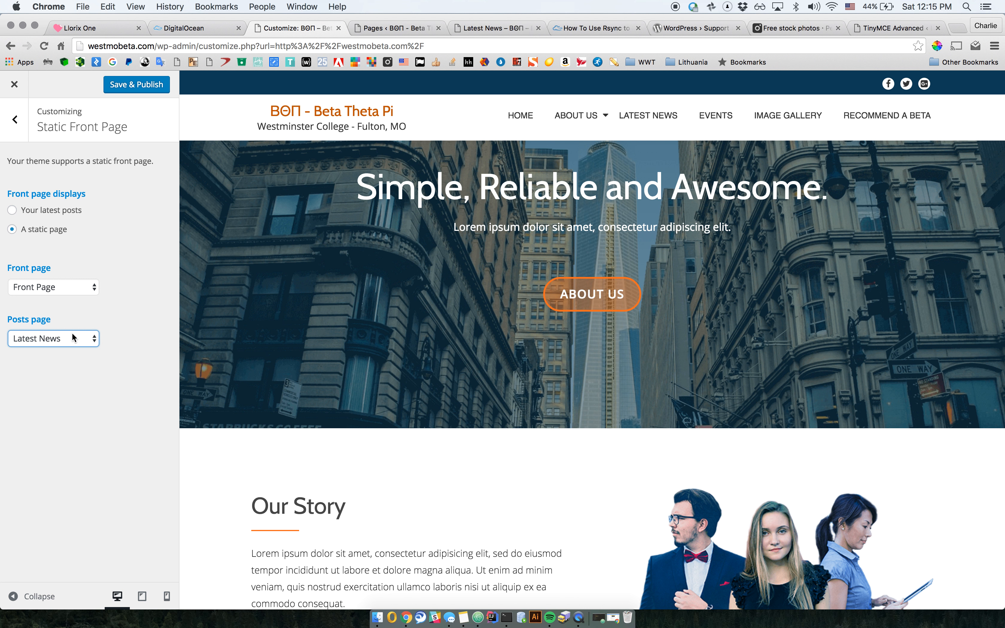
Step: In the theme's Appearance general options, upload Order Status Icon.png from the Pictures folder as the logo image
{"action": "left_click", "coordinate": [26, 123]}
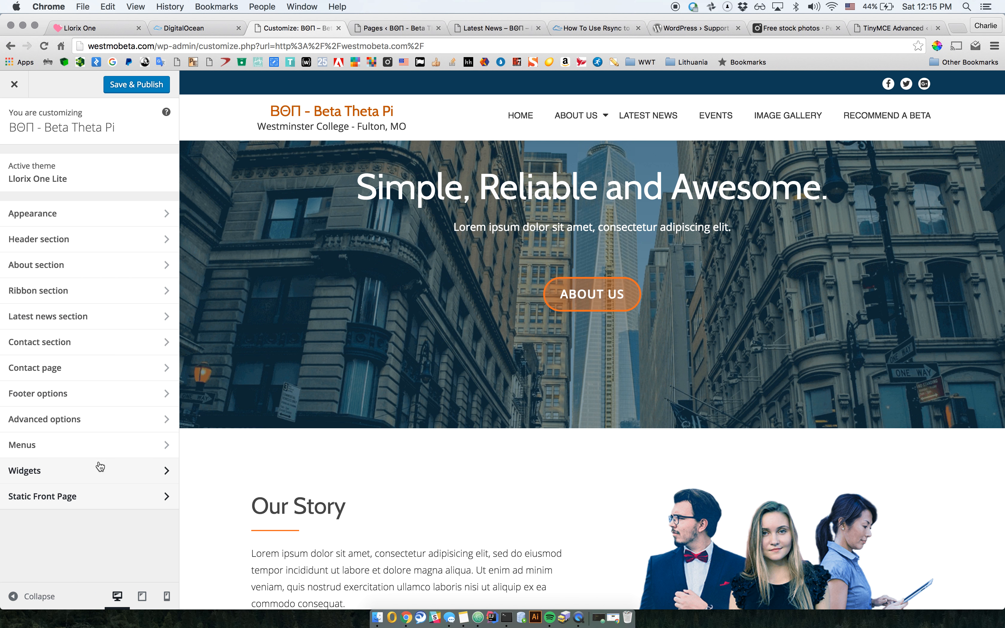
{"action": "left_click", "coordinate": [108, 220]}
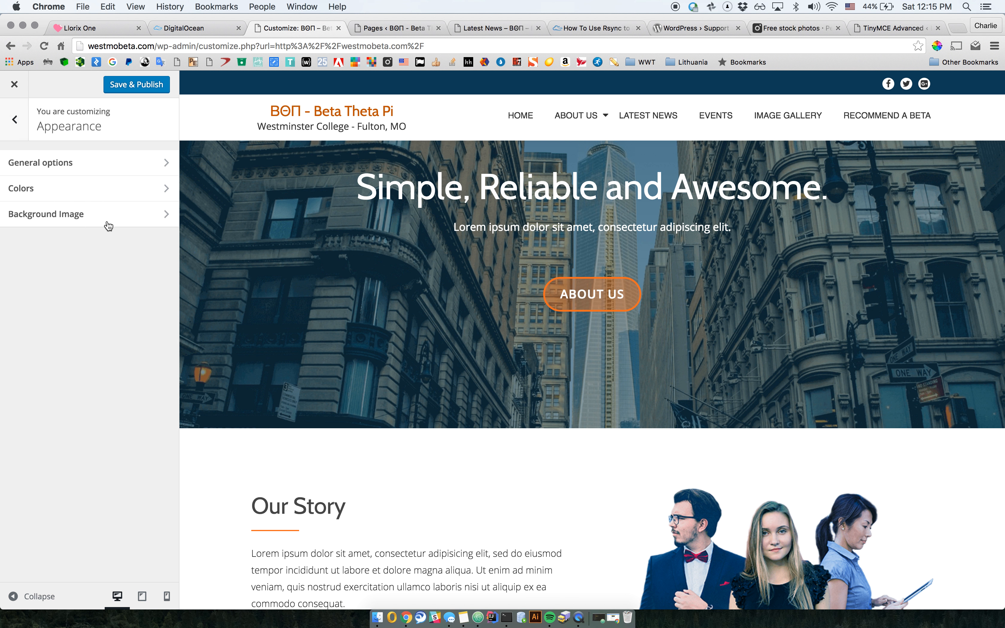
{"action": "left_click", "coordinate": [151, 172]}
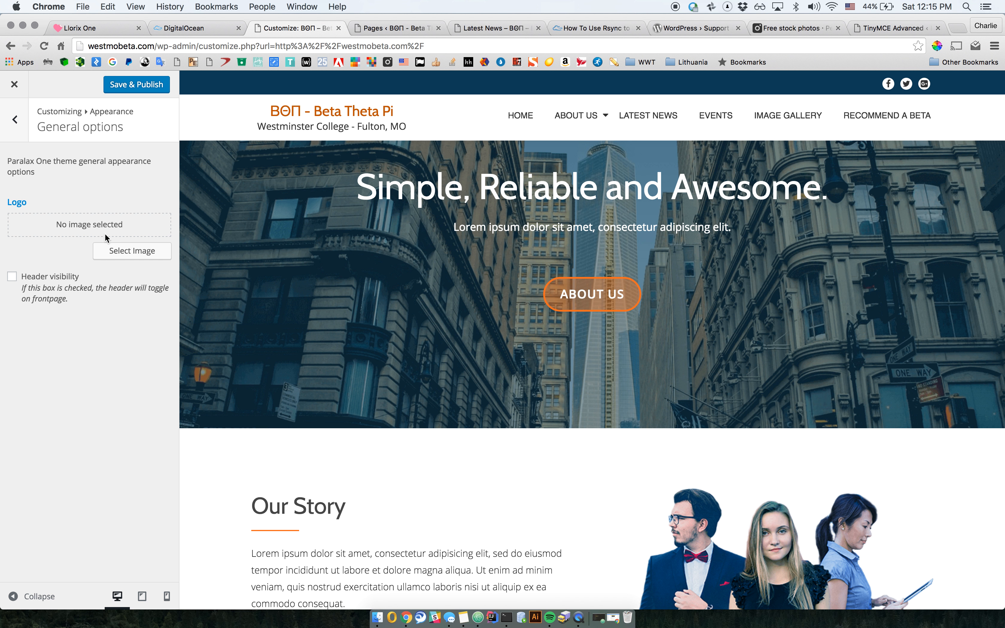
{"action": "left_click", "coordinate": [105, 257]}
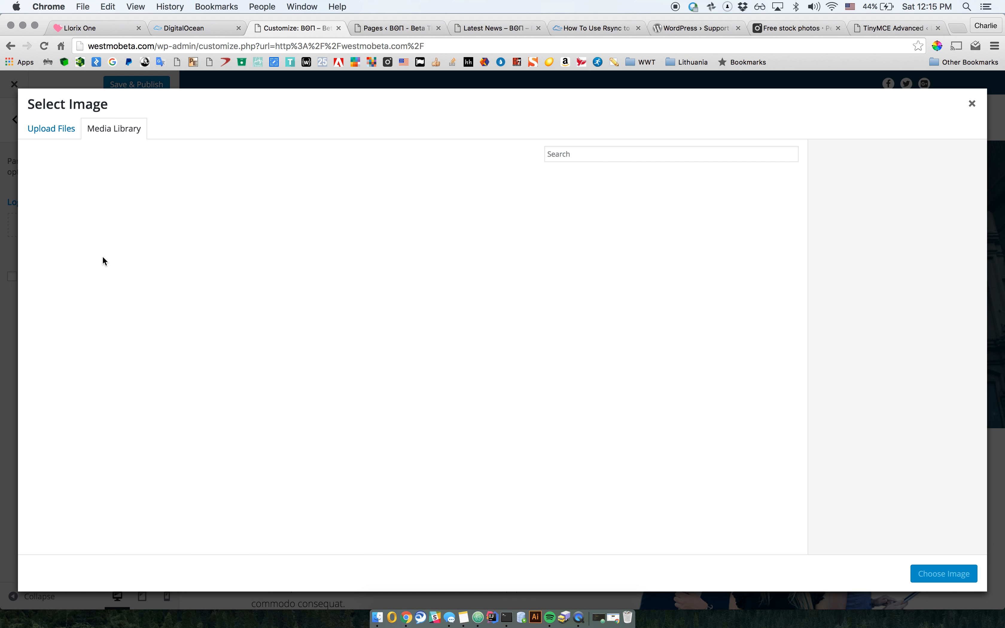
{"action": "left_click", "coordinate": [56, 133]}
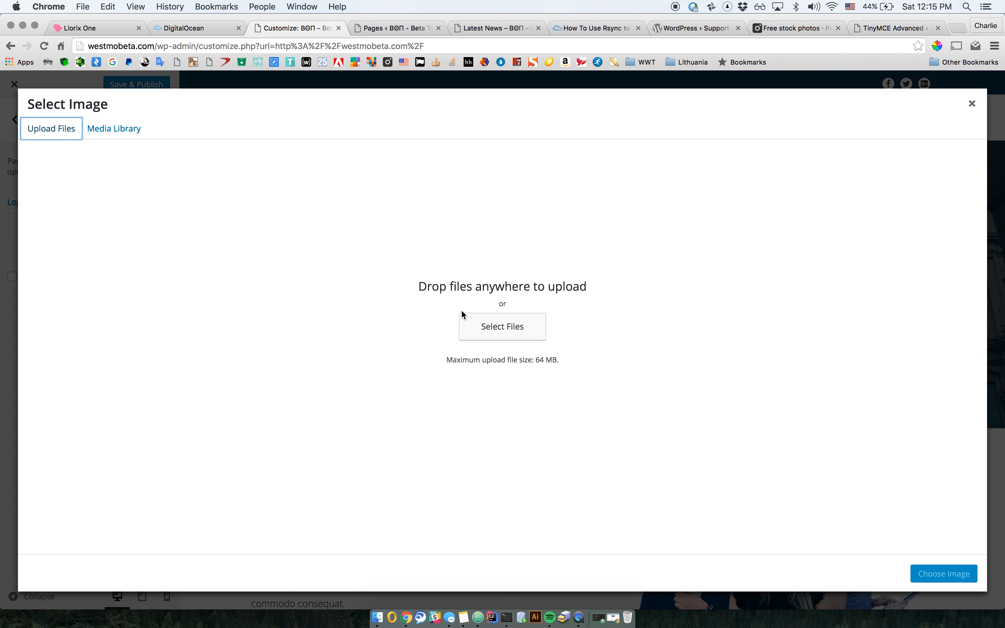
{"action": "left_click", "coordinate": [465, 316]}
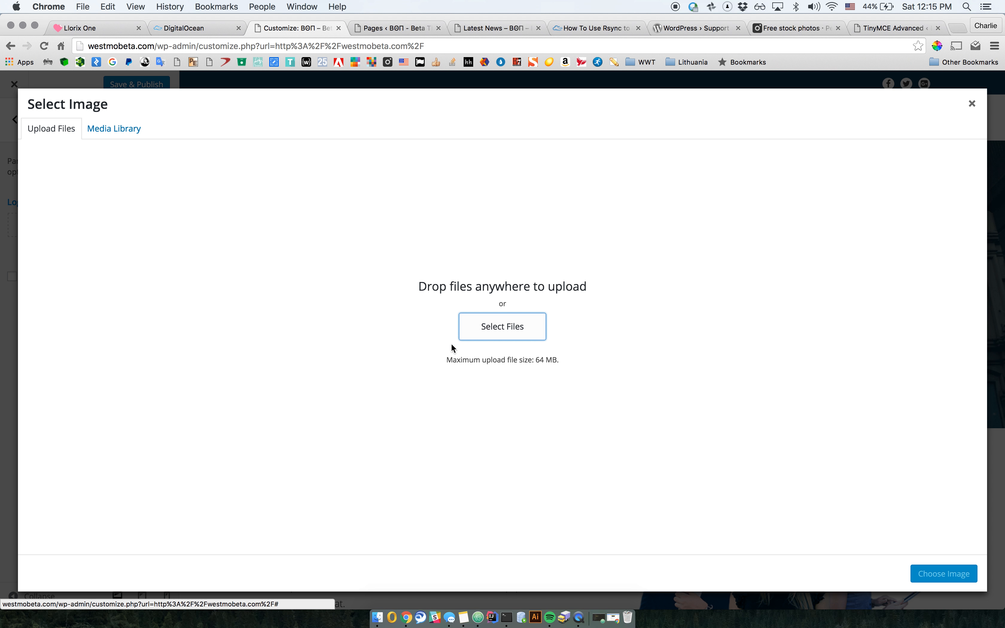
{"action": "left_click", "coordinate": [505, 340]}
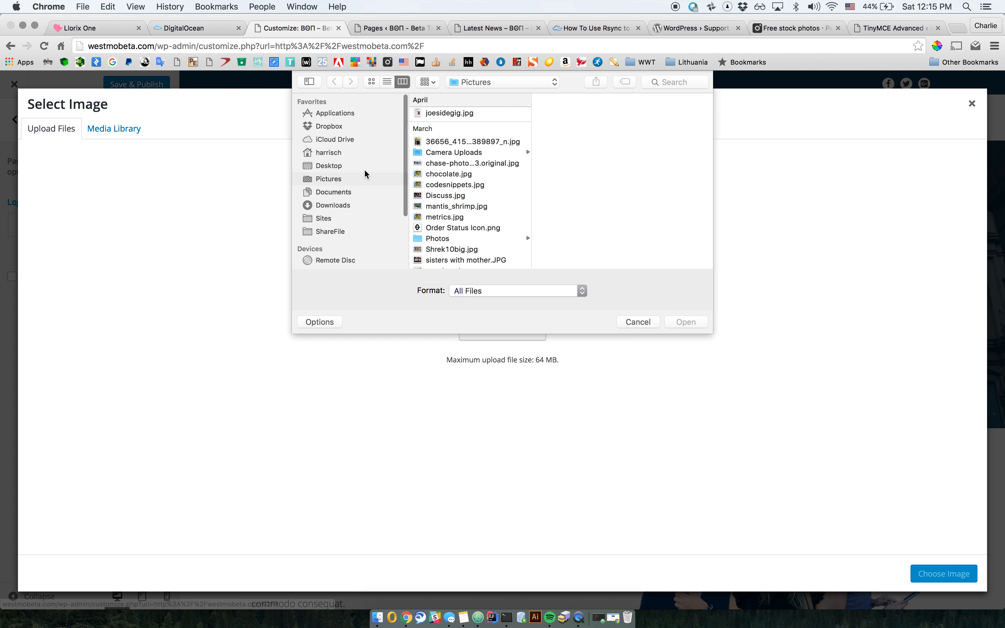
{"action": "left_click", "coordinate": [443, 228]}
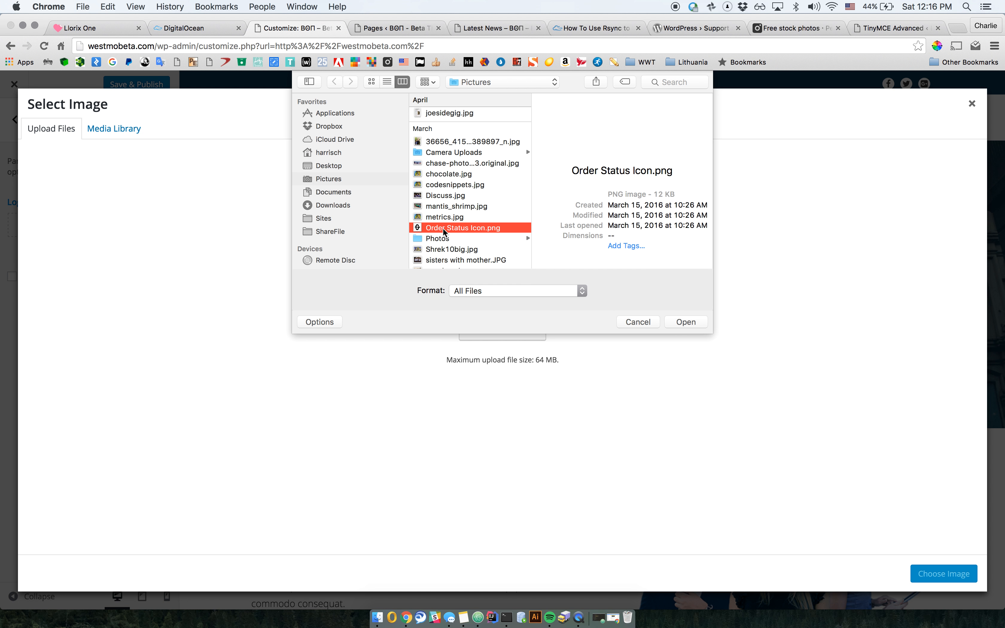
{"action": "left_click", "coordinate": [685, 324]}
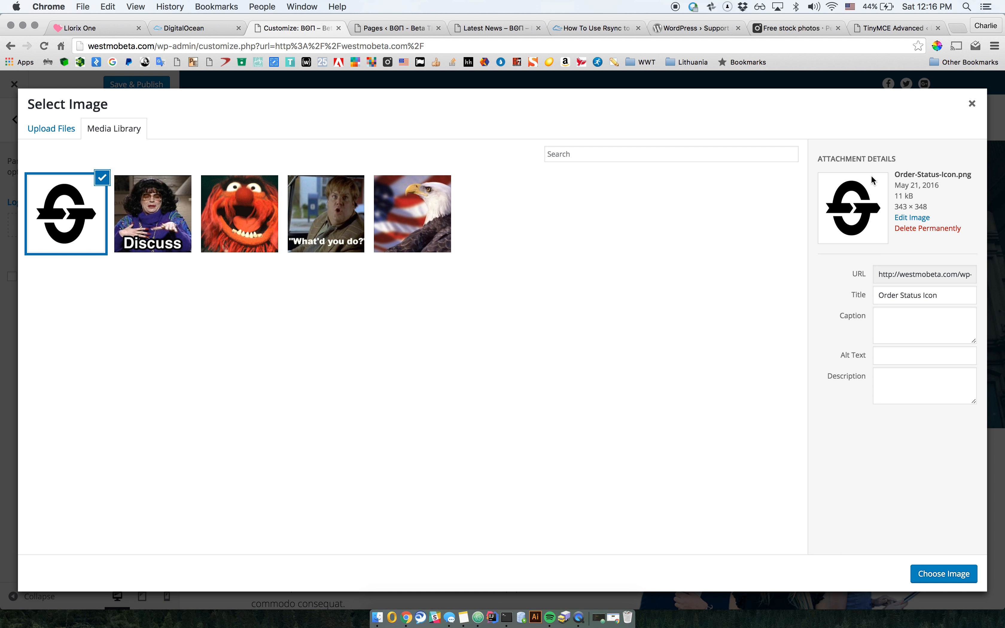
Step: Try the uploaded icon as the site logo in the header and remove it again
{"action": "left_click", "coordinate": [933, 580]}
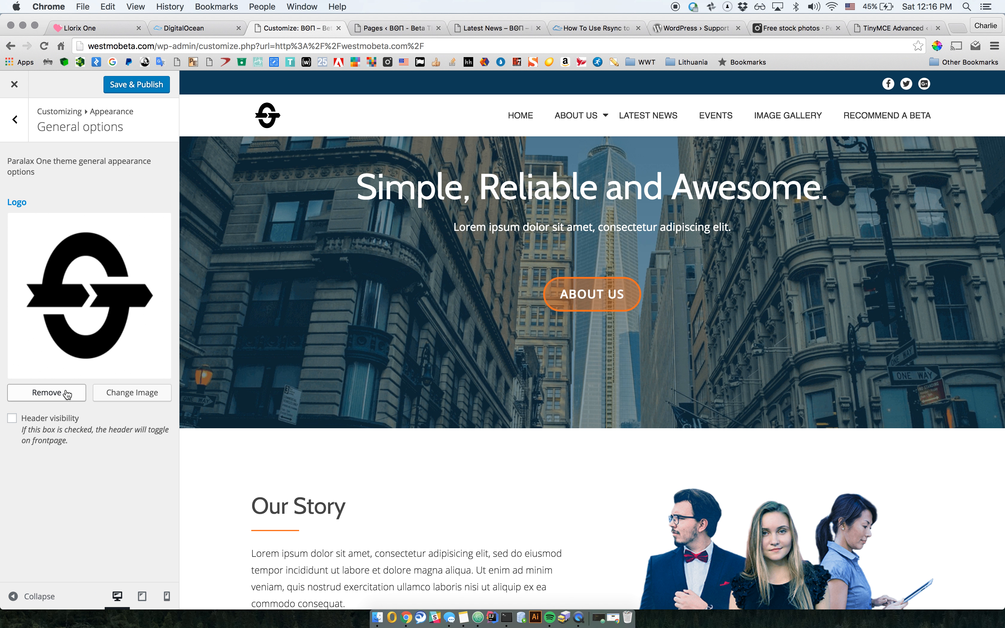
{"action": "left_click", "coordinate": [66, 393]}
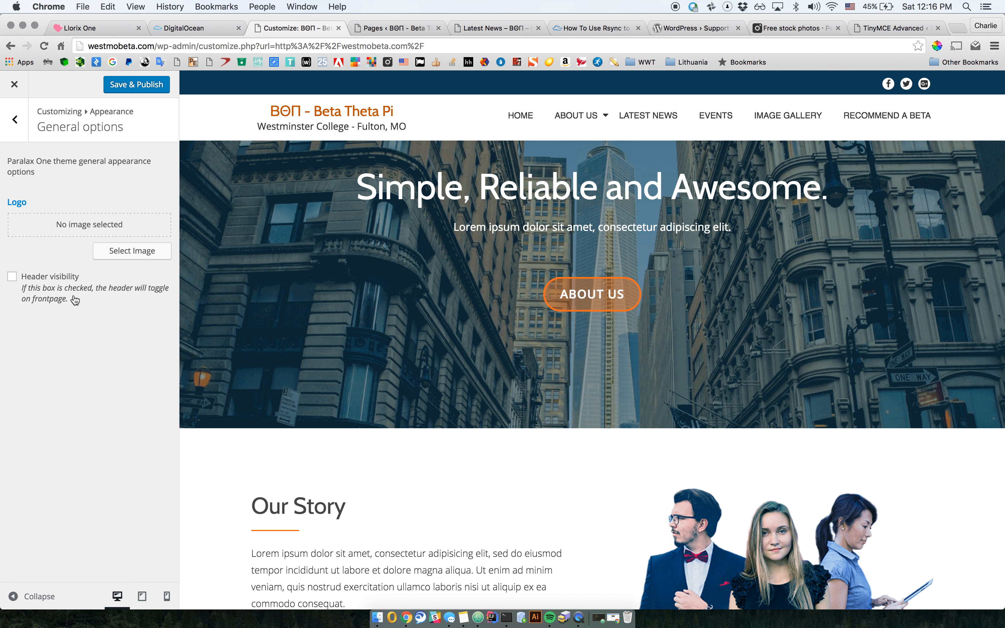
Step: Preview the front page with the Header visibility option enabled, and turn the option off again
{"action": "left_click", "coordinate": [13, 277]}
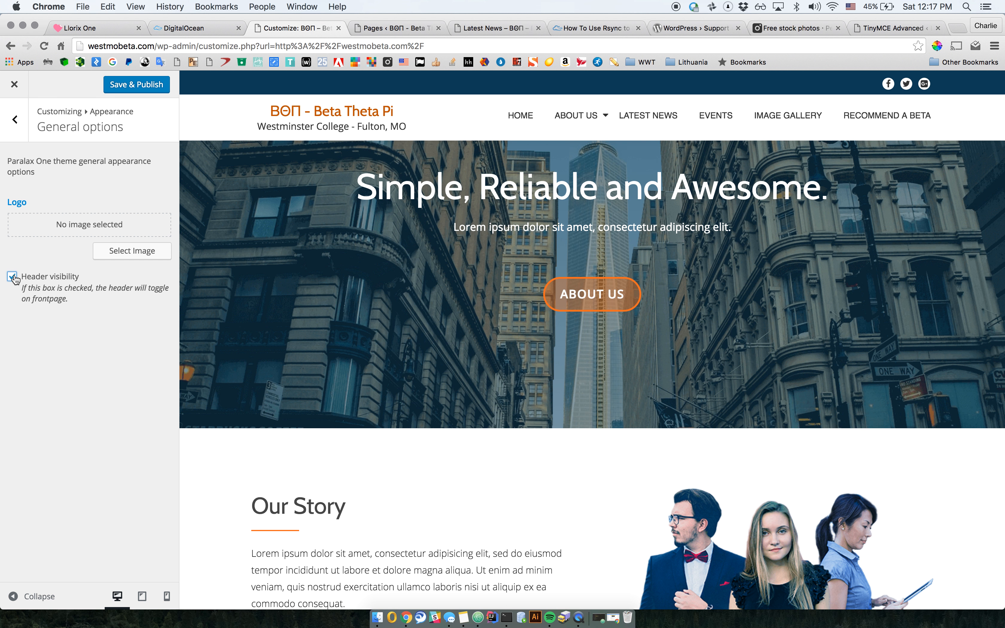
{"action": "scroll", "coordinate": [383, 329], "scroll_direction": "down", "scroll_amount": 10}
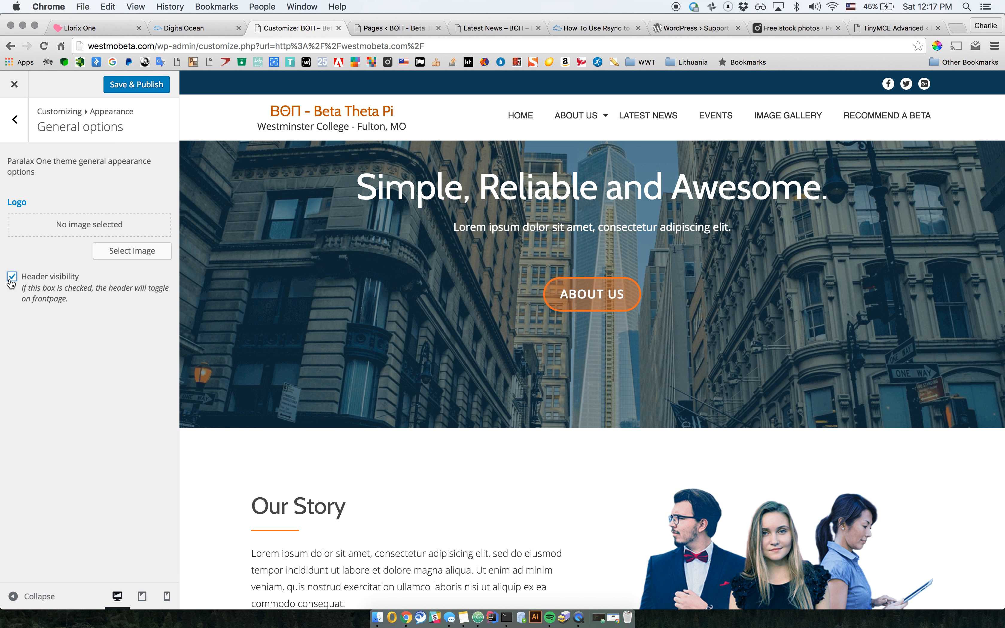
{"action": "scroll", "coordinate": [484, 147], "scroll_direction": "down", "scroll_amount": 15}
{"action": "scroll", "coordinate": [483, 147], "scroll_direction": "up", "scroll_amount": 15}
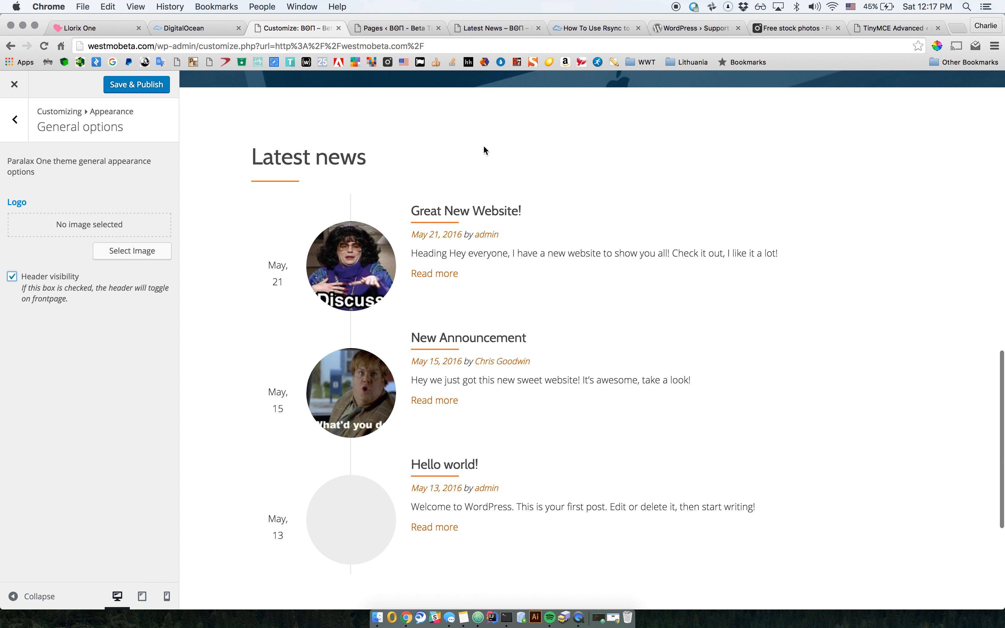
{"action": "left_click", "coordinate": [12, 276]}
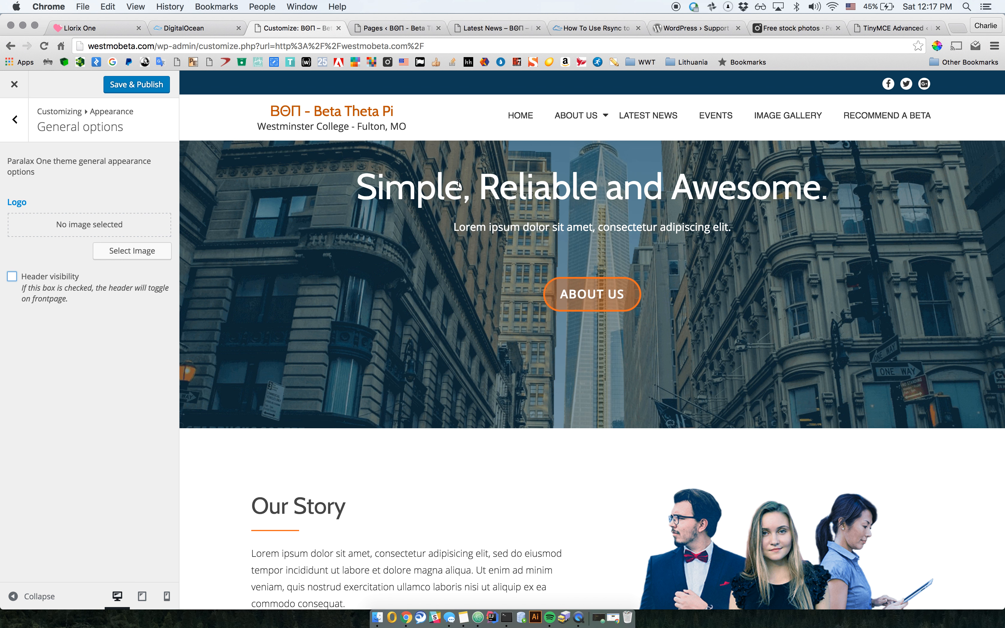
{"action": "scroll", "coordinate": [476, 192], "scroll_direction": "down", "scroll_amount": 10}
{"action": "scroll", "coordinate": [476, 192], "scroll_direction": "up", "scroll_amount": 10}
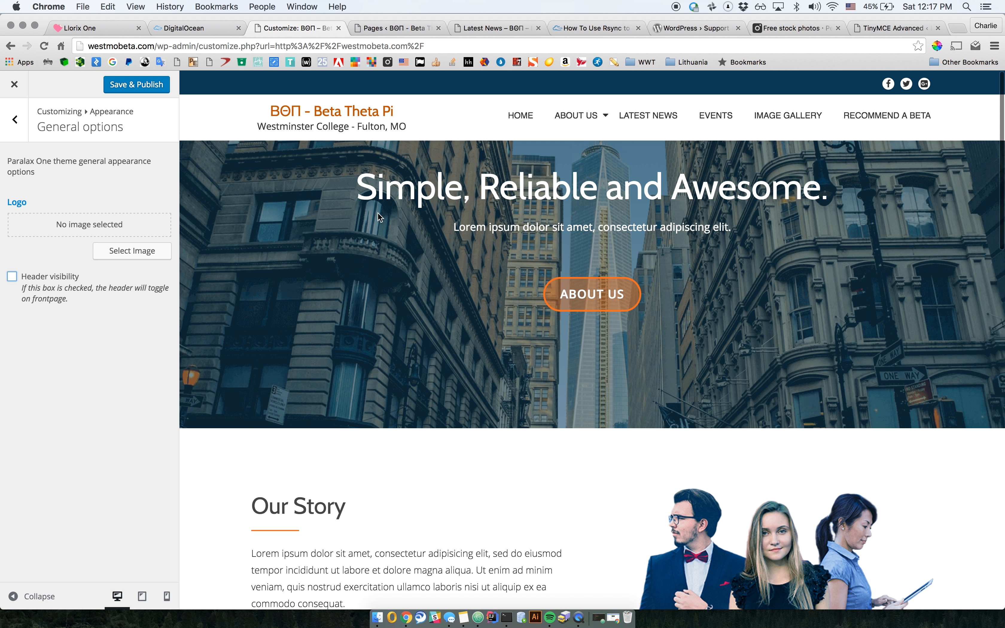
Step: In the Appearance color settings, try the blue text color #1e73be on the Our Story paragraph and restore the default
{"action": "left_click", "coordinate": [14, 120]}
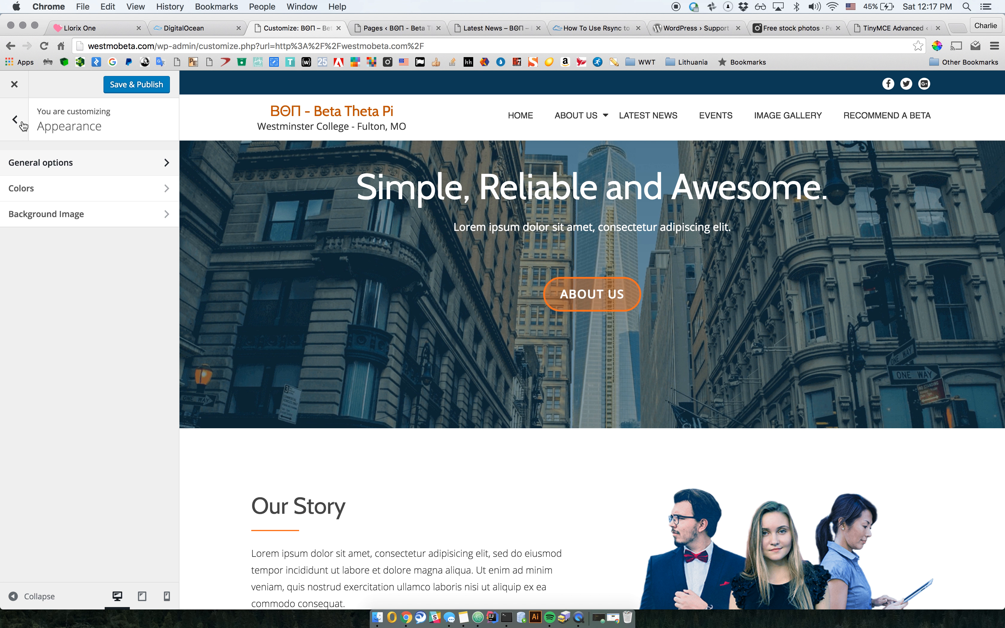
{"action": "left_click", "coordinate": [48, 191]}
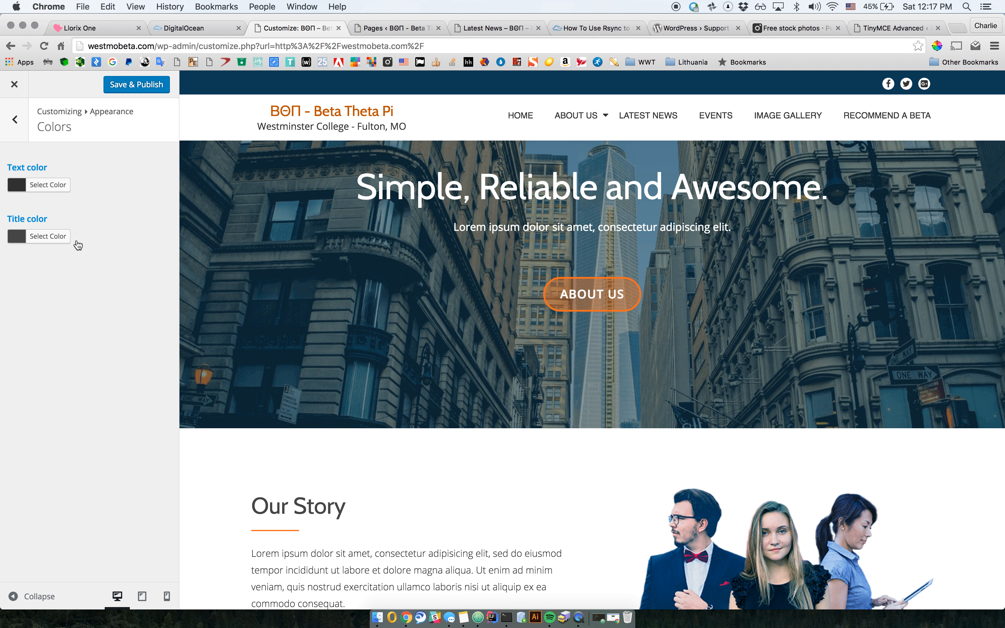
{"action": "scroll", "coordinate": [343, 494], "scroll_direction": "down", "scroll_amount": 3}
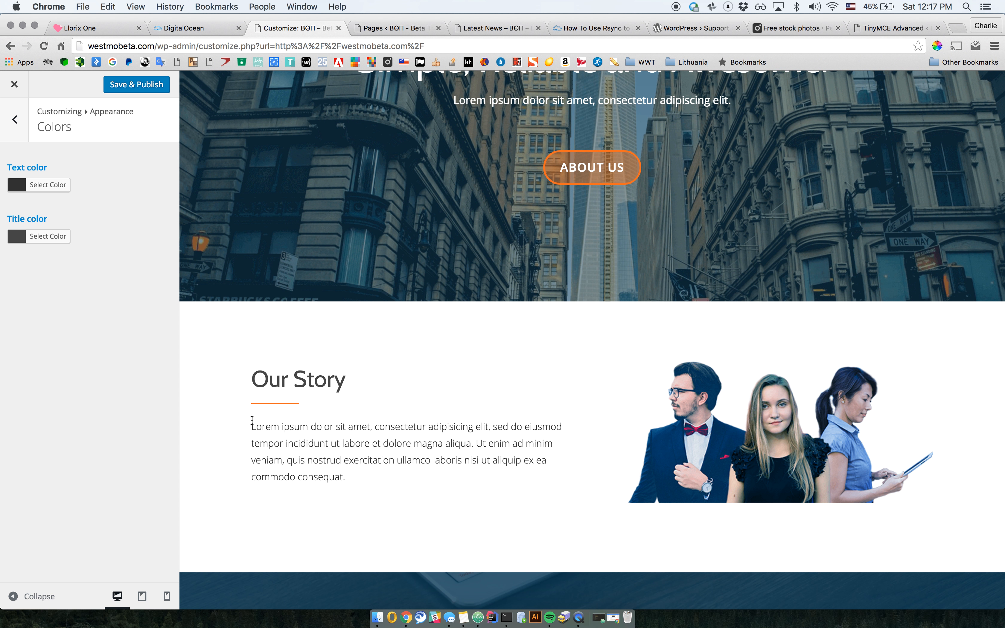
{"action": "left_click_drag", "start_coordinate": [252, 420], "coordinate": [359, 484]}
{"action": "left_click", "coordinate": [359, 484]}
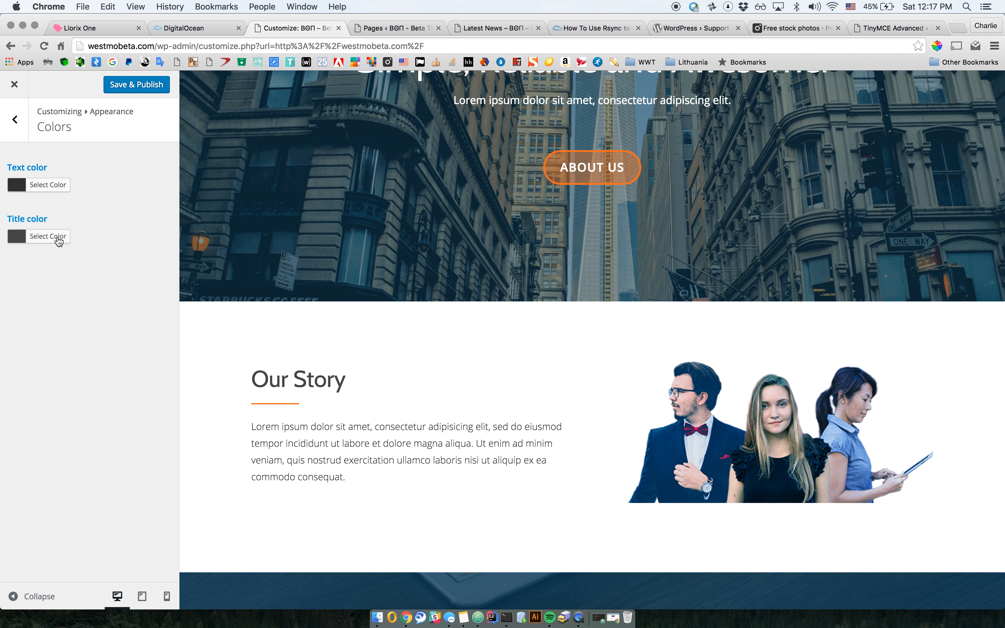
{"action": "left_click", "coordinate": [48, 185]}
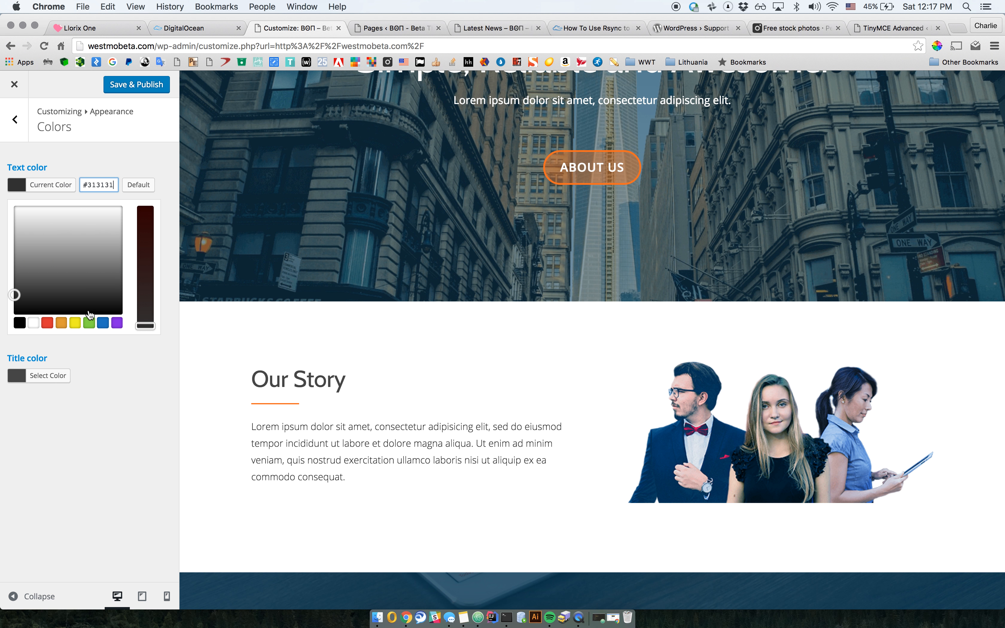
{"action": "left_click", "coordinate": [104, 323]}
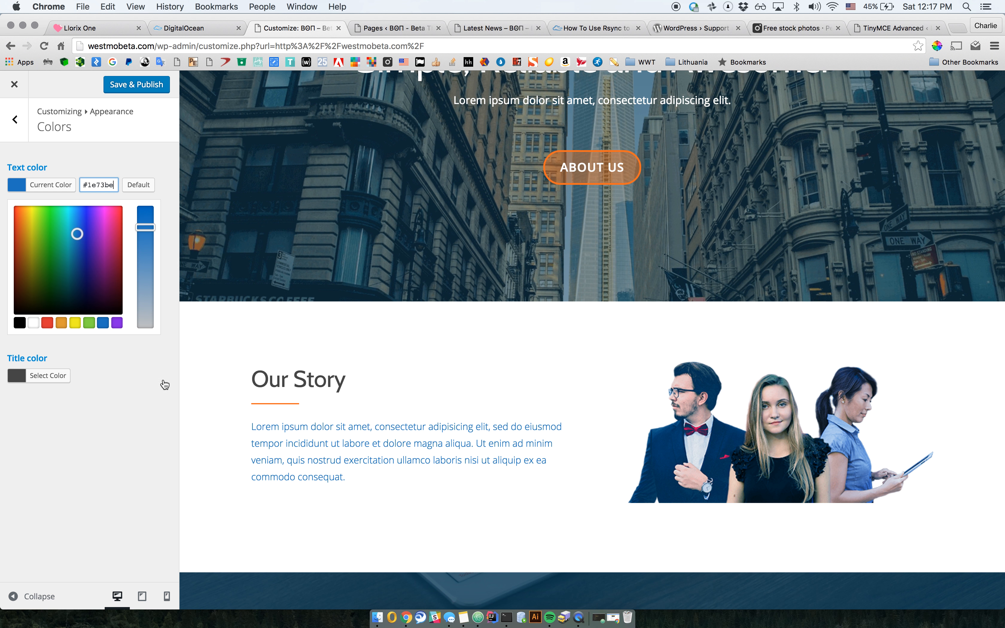
{"action": "left_click", "coordinate": [144, 186]}
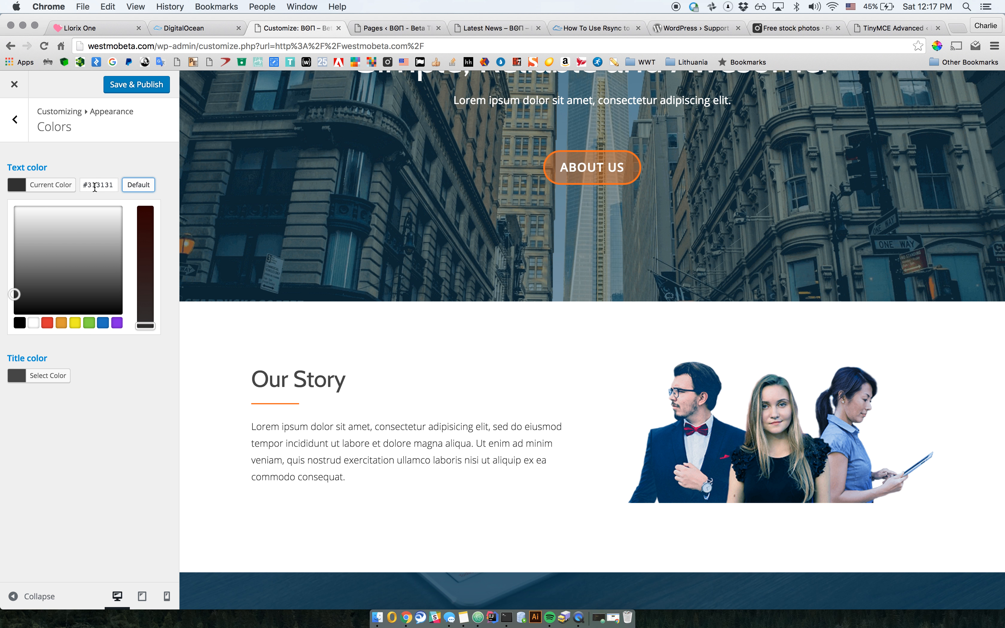
{"action": "left_click", "coordinate": [44, 173]}
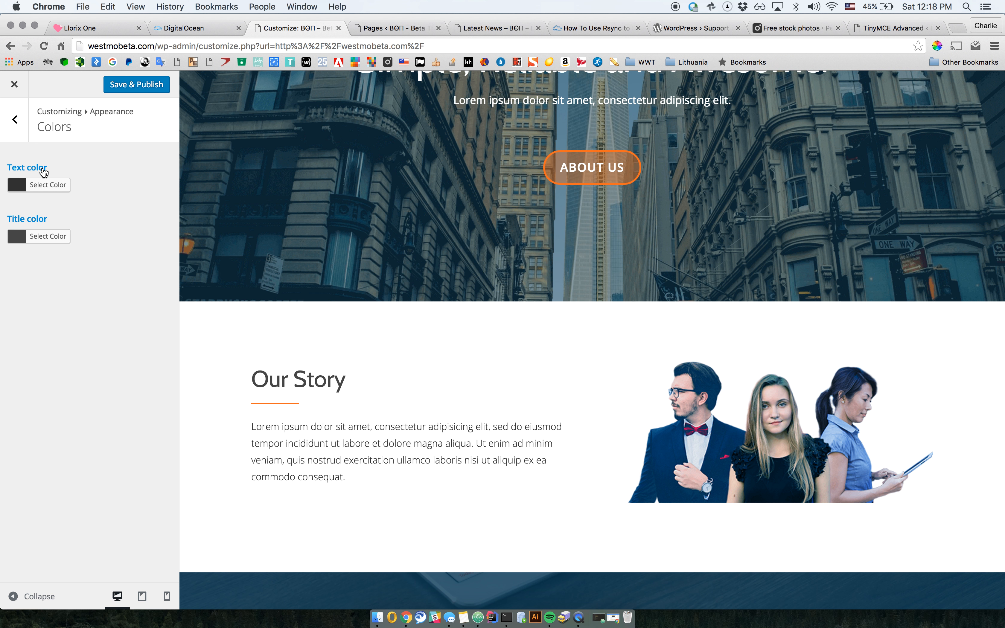
Step: Try the green title color #81d742 on the Our Story heading and restore the default title color
{"action": "left_click", "coordinate": [38, 235]}
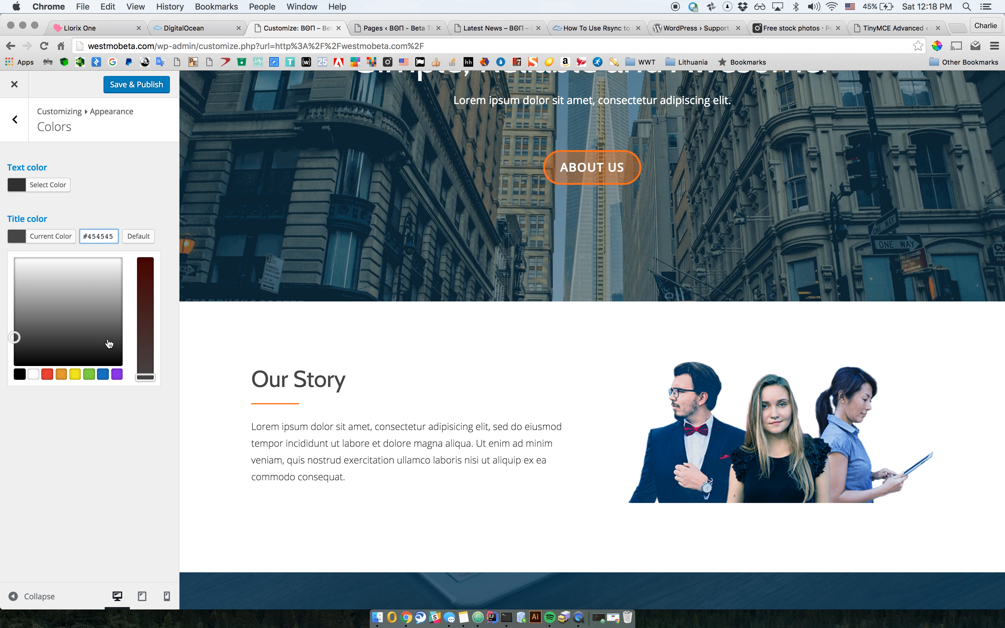
{"action": "left_click", "coordinate": [89, 375]}
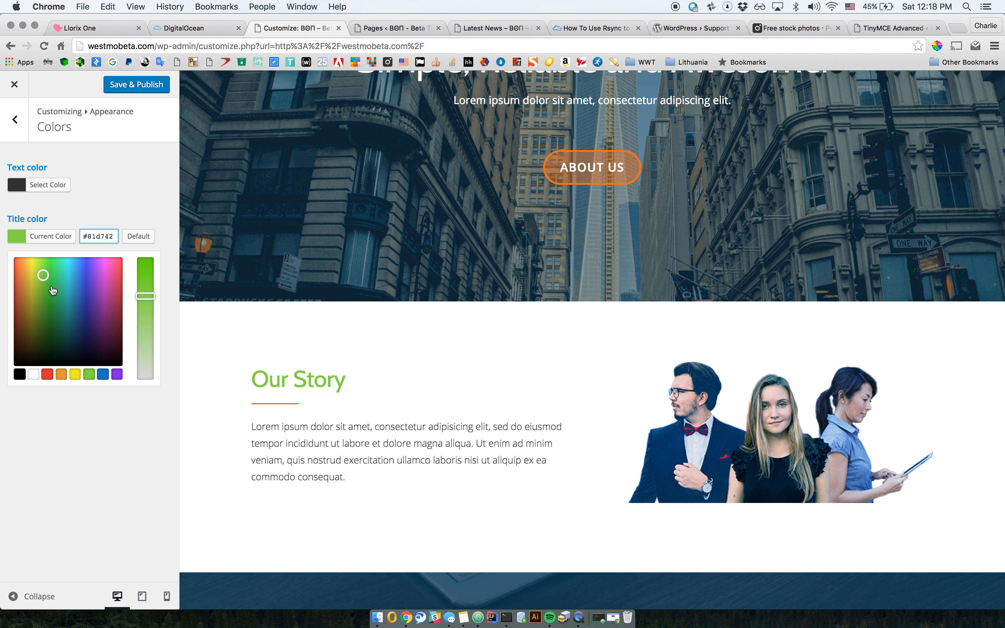
{"action": "left_click", "coordinate": [133, 241]}
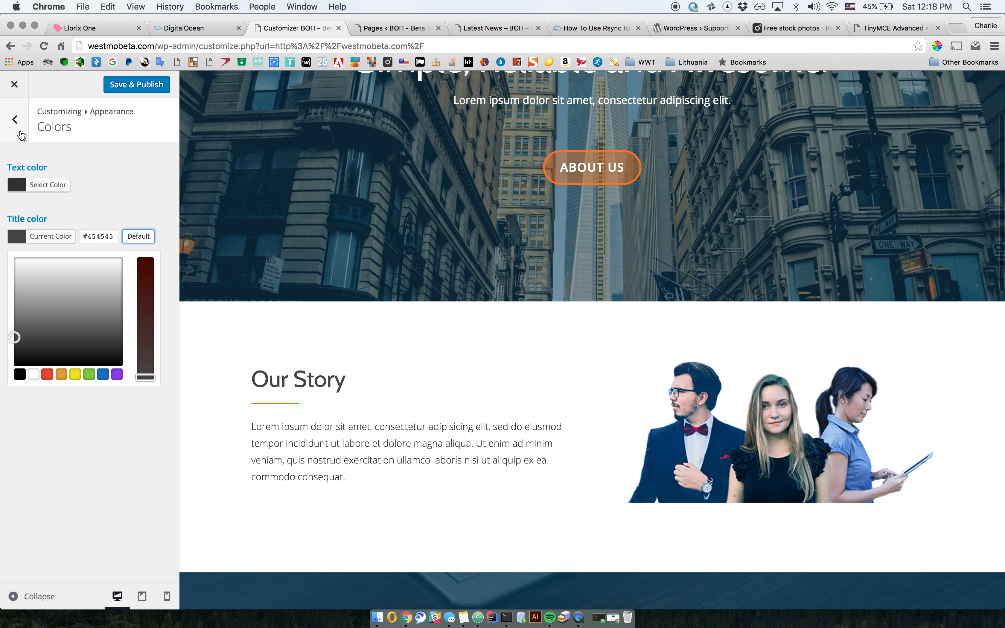
Step: Preview the About Us page and set the eagle and American flag picture from the media library as the background image
{"action": "left_click", "coordinate": [21, 132]}
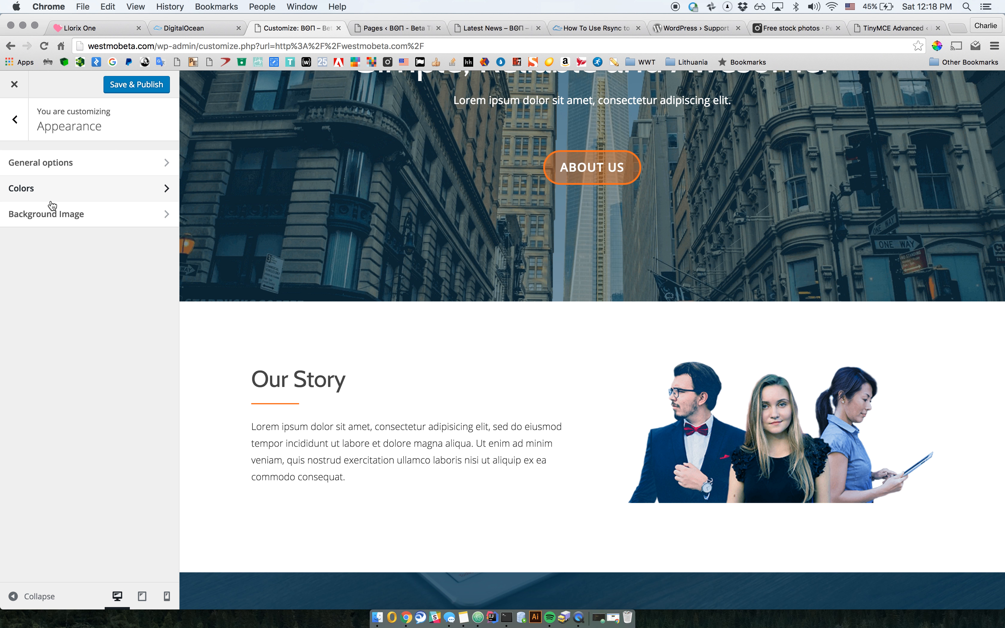
{"action": "left_click", "coordinate": [51, 216]}
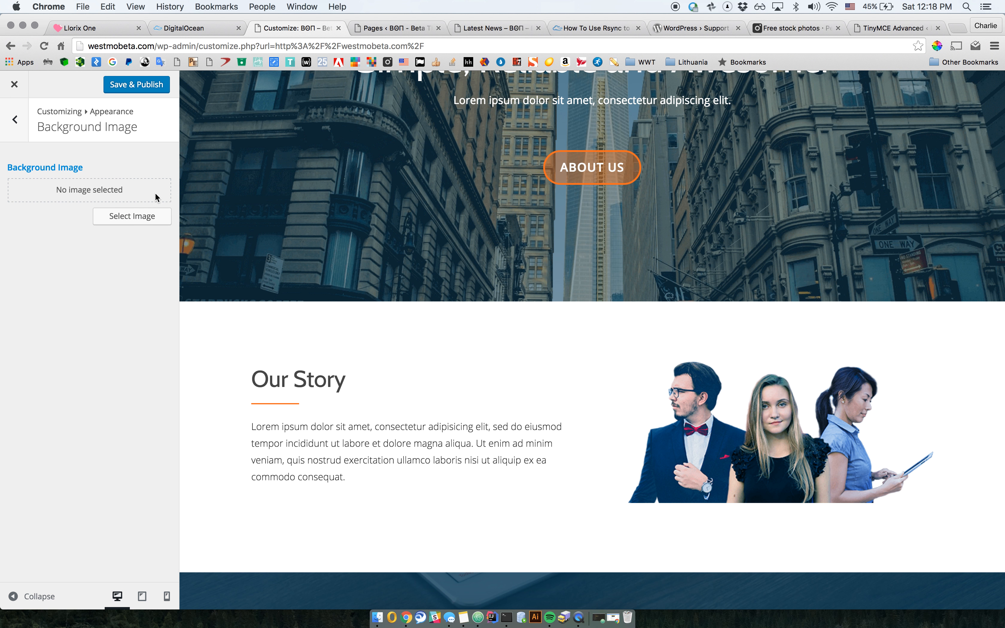
{"action": "scroll", "coordinate": [438, 331], "scroll_direction": "up", "scroll_amount": 3}
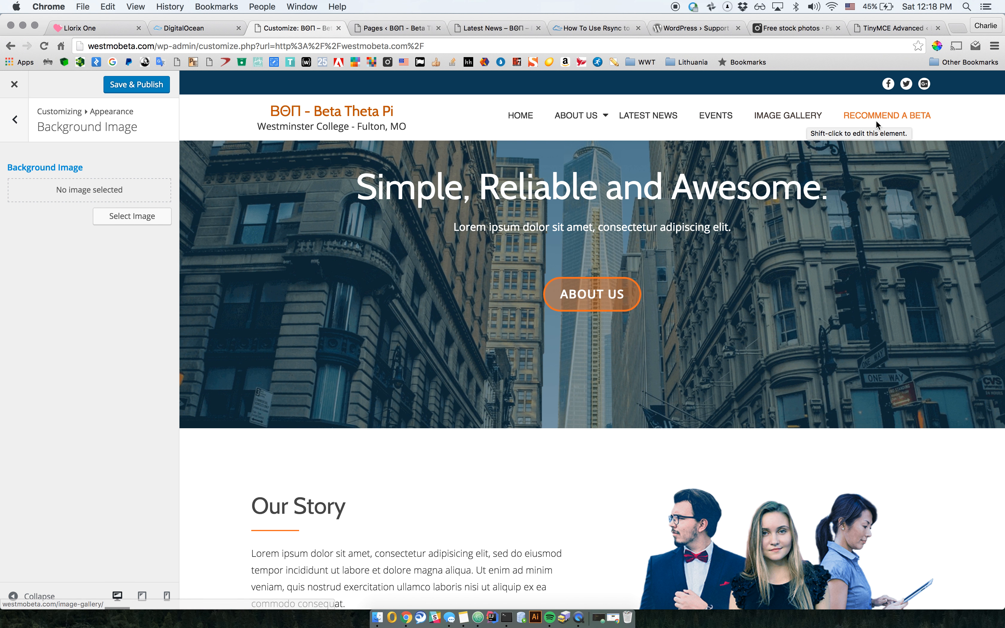
{"action": "mouse_move", "coordinate": [580, 112]}
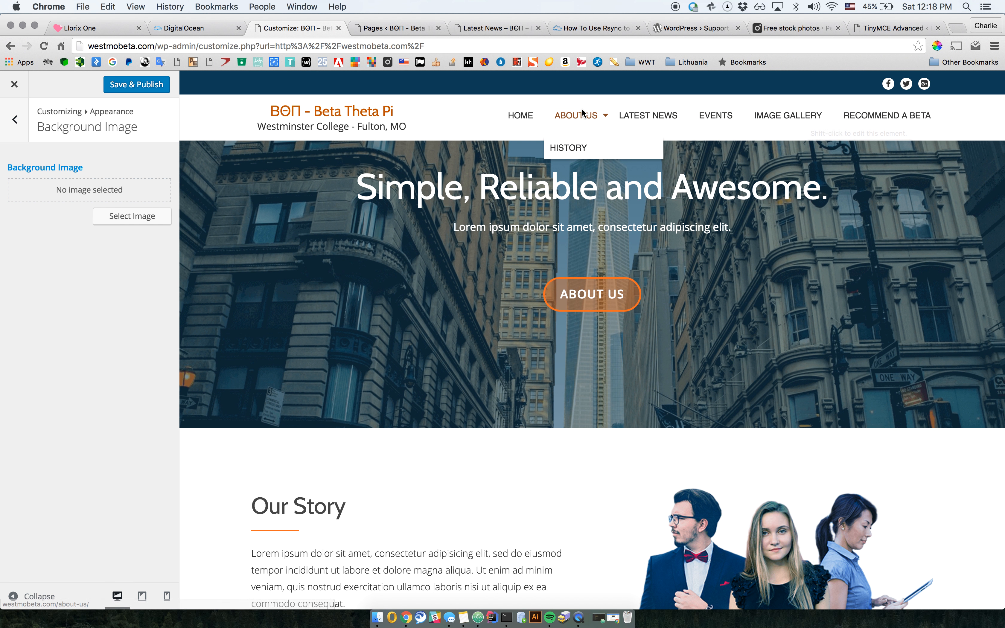
{"action": "left_click", "coordinate": [579, 116]}
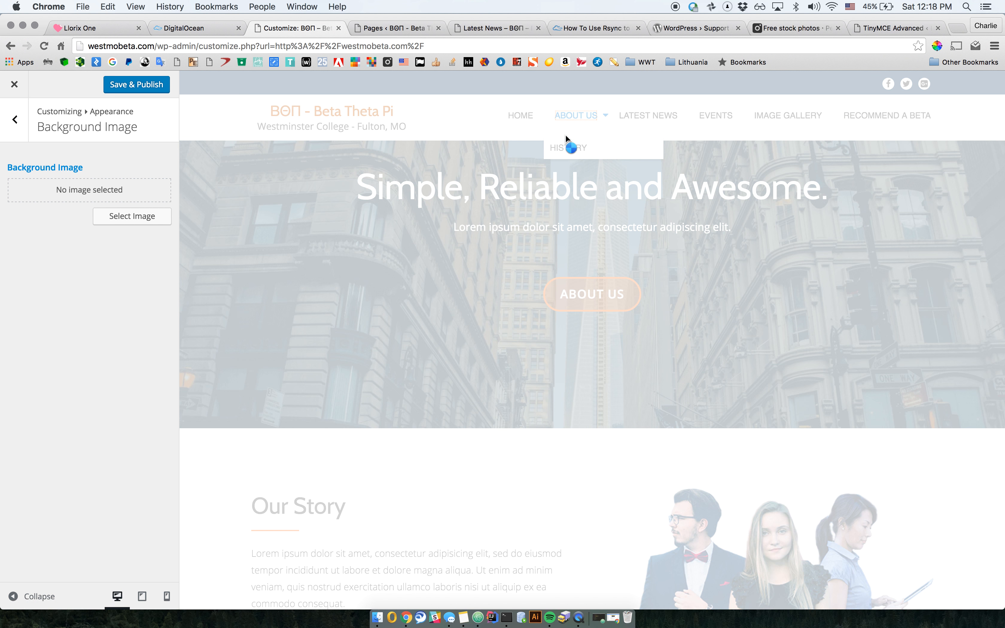
{"action": "left_click", "coordinate": [115, 218]}
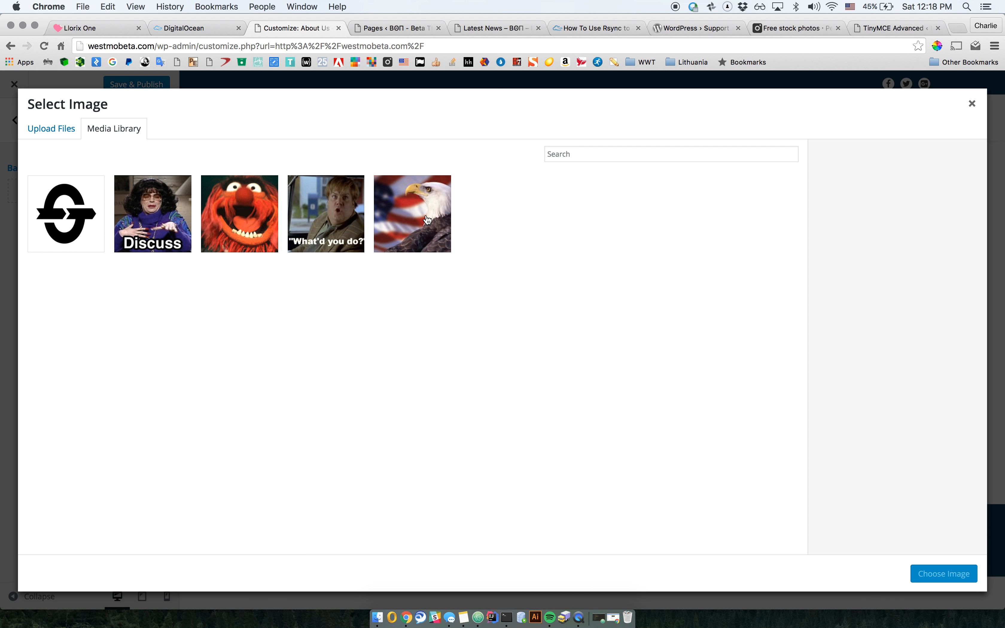
{"action": "left_click", "coordinate": [383, 189]}
{"action": "left_click", "coordinate": [953, 580]}
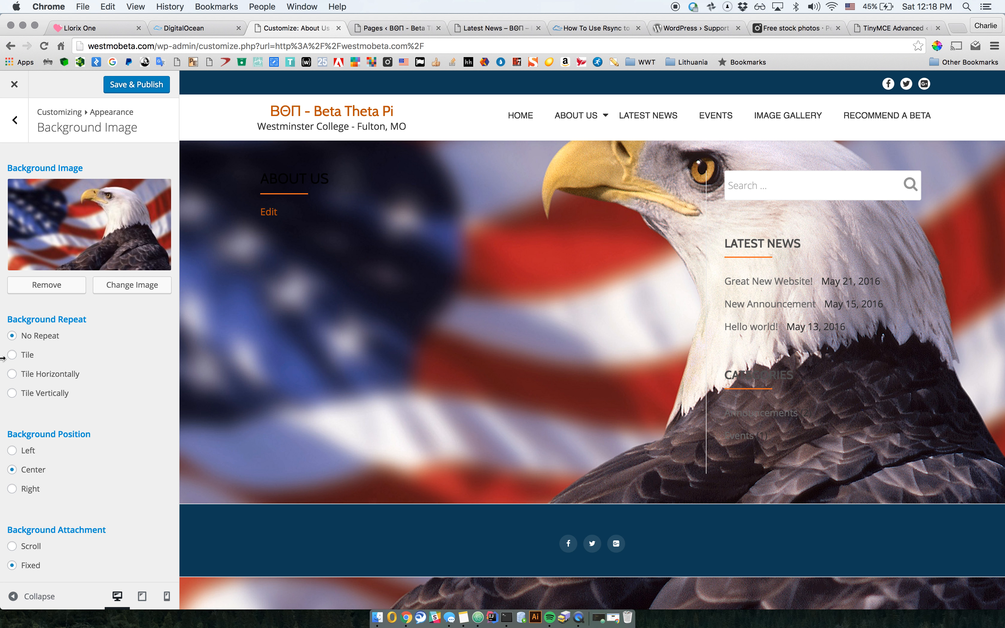
{"action": "scroll", "coordinate": [29, 434], "scroll_direction": "down", "scroll_amount": 1}
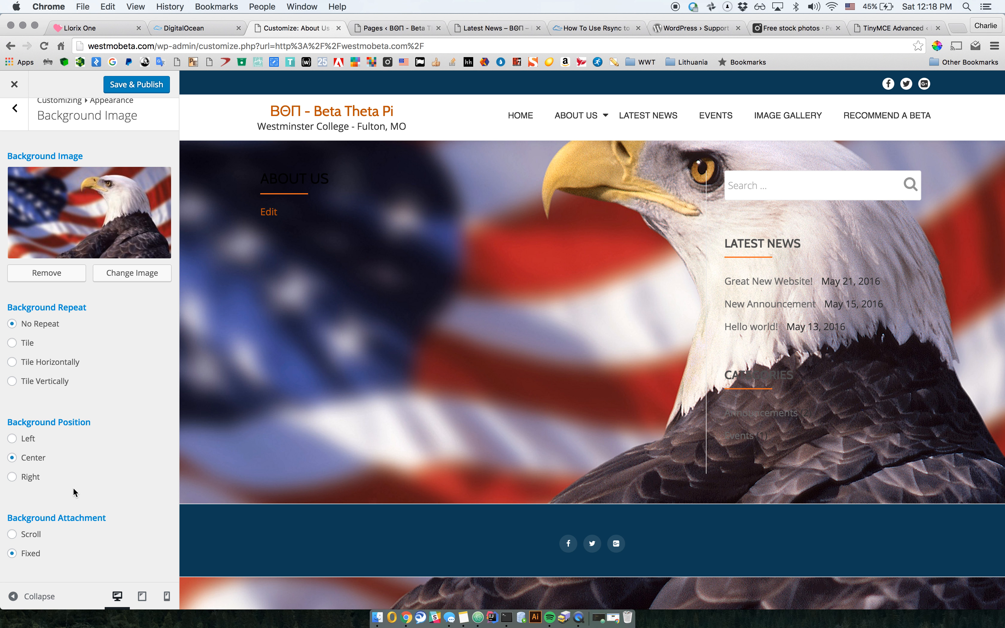
Step: Try the Left position and the Tile repeat option for the background image, restoring Center and No Repeat
{"action": "left_click", "coordinate": [26, 446]}
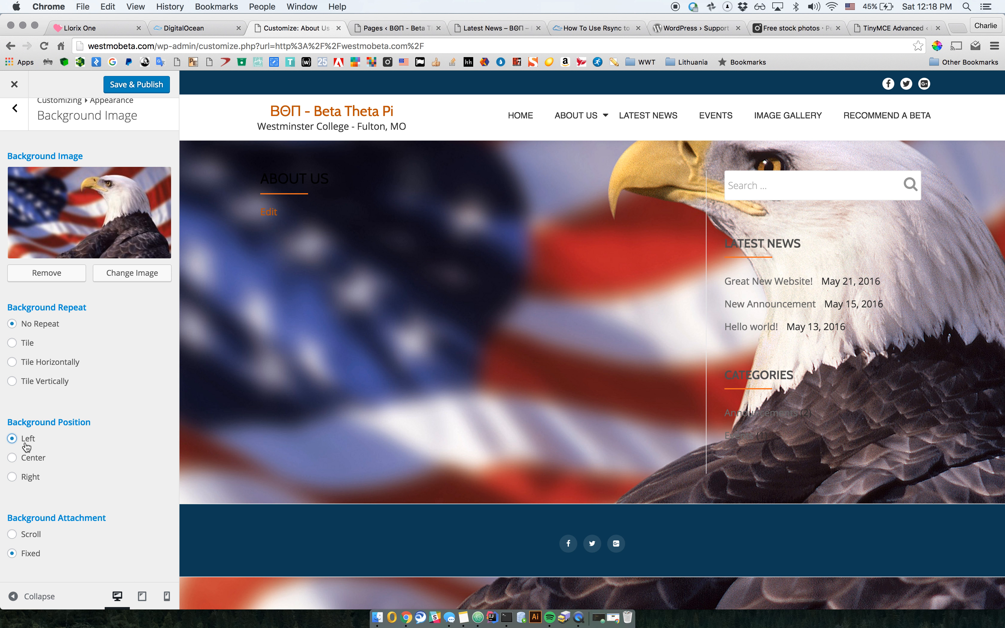
{"action": "left_click", "coordinate": [28, 459]}
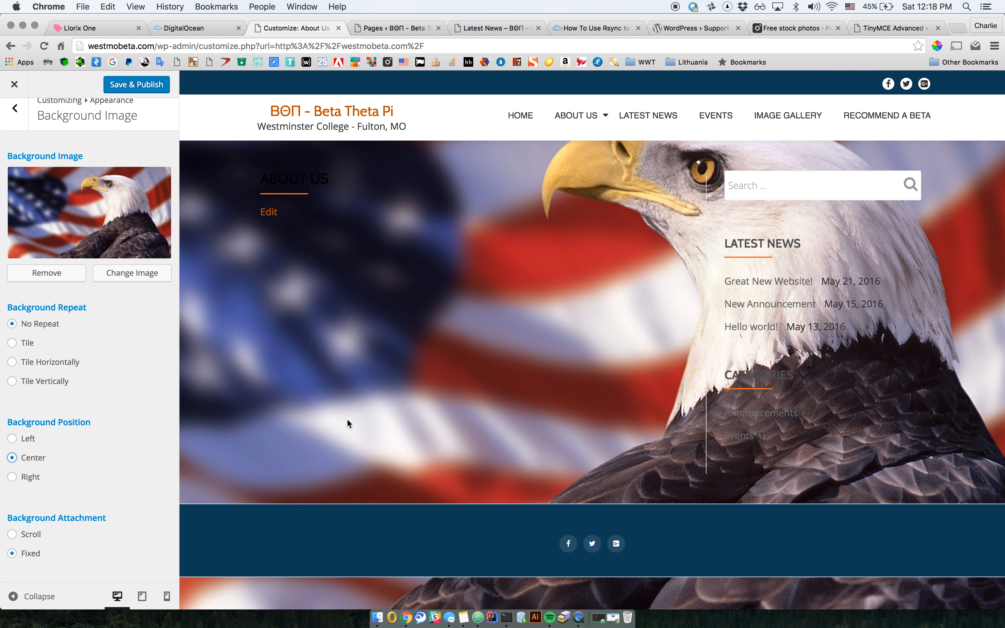
{"action": "left_click", "coordinate": [30, 444]}
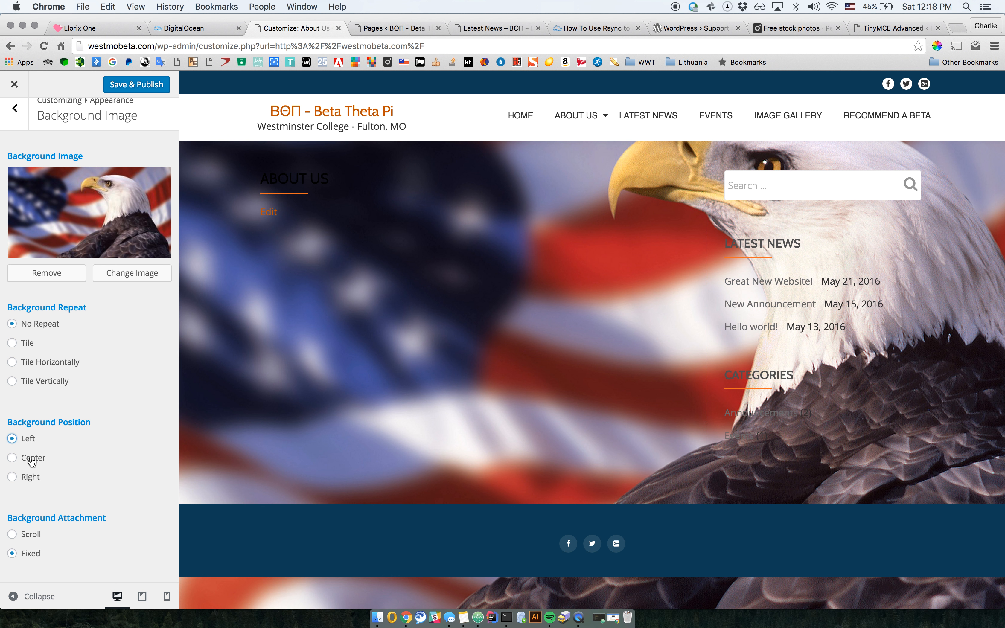
{"action": "left_click", "coordinate": [32, 460]}
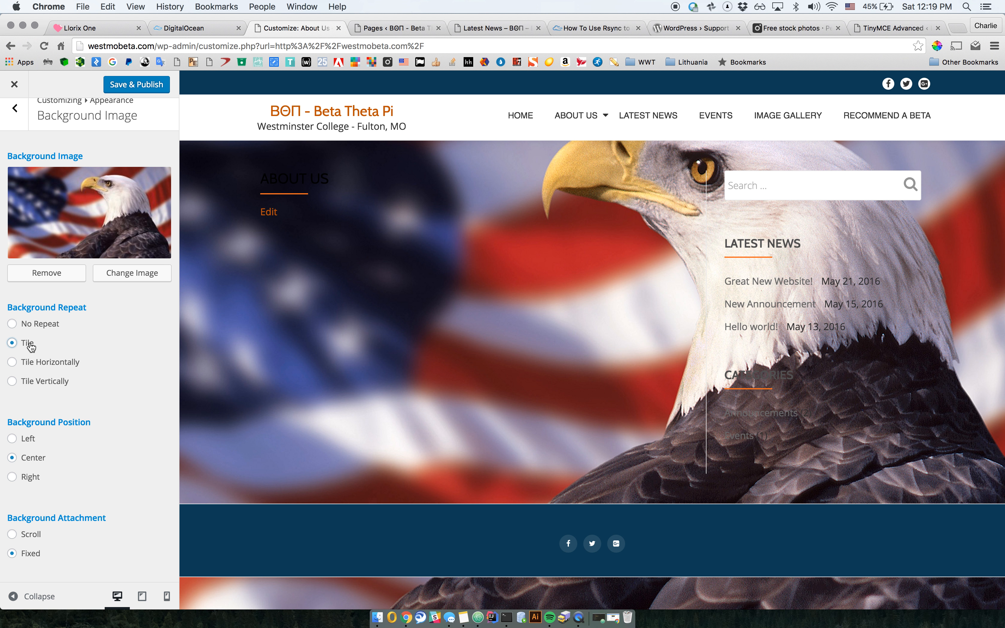
{"action": "left_click", "coordinate": [38, 328]}
Step: Remove the background image, leave the Appearance settings and preview the home page
{"action": "left_click", "coordinate": [68, 272]}
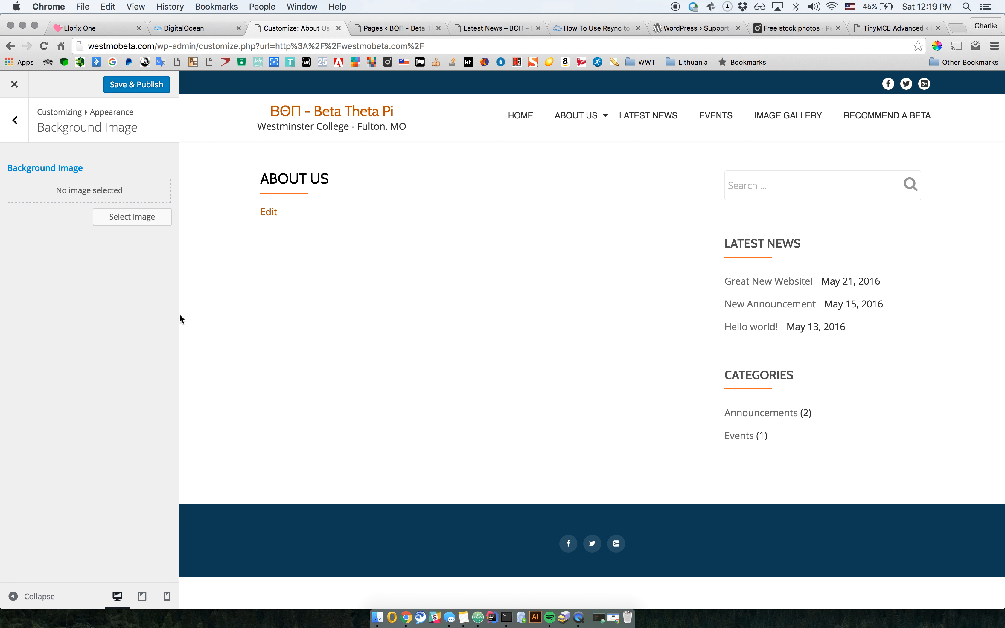
{"action": "left_click", "coordinate": [15, 120]}
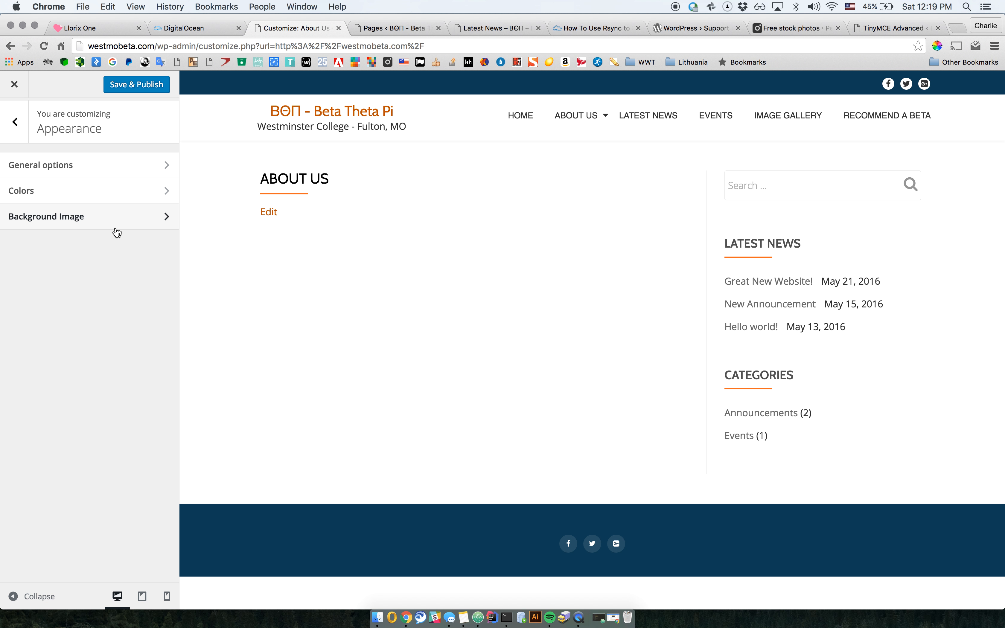
{"action": "left_click", "coordinate": [13, 123]}
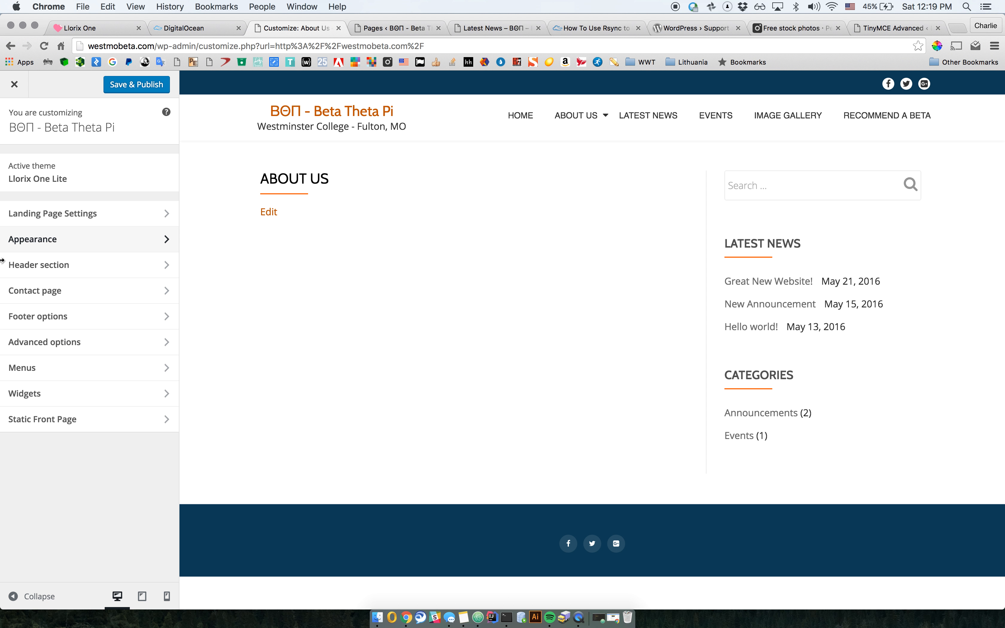
{"action": "mouse_move", "coordinate": [594, 113]}
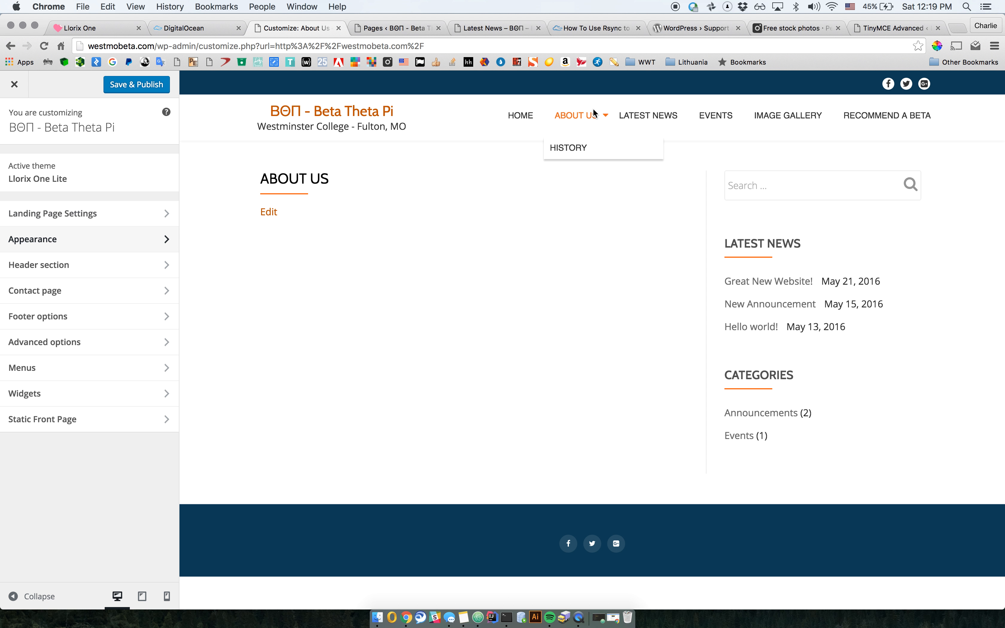
{"action": "left_click", "coordinate": [531, 116]}
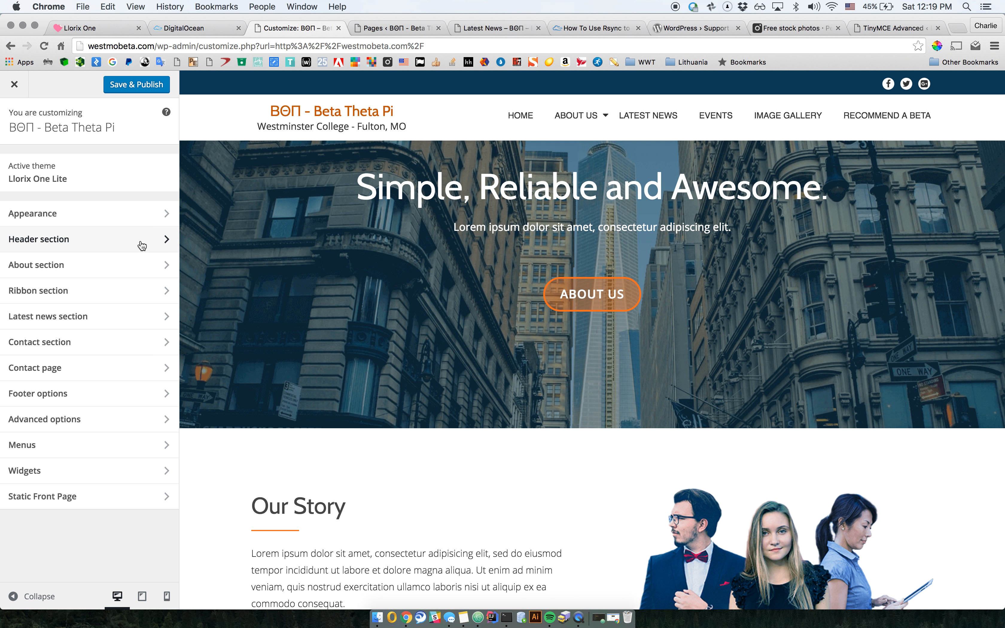
{"action": "left_click", "coordinate": [142, 245]}
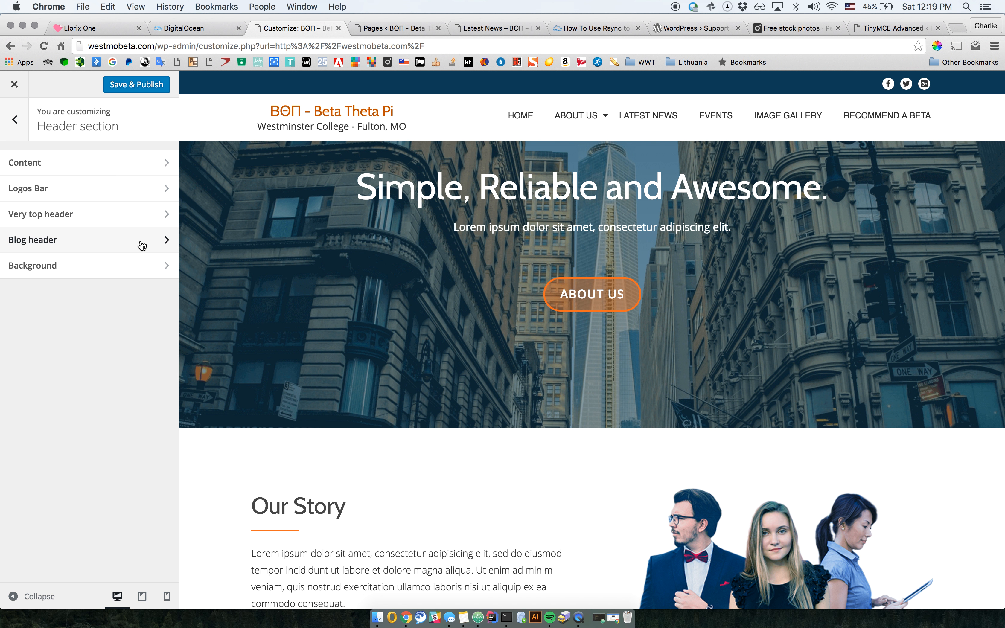
{"action": "left_click", "coordinate": [90, 170]}
{"action": "left_click", "coordinate": [19, 124]}
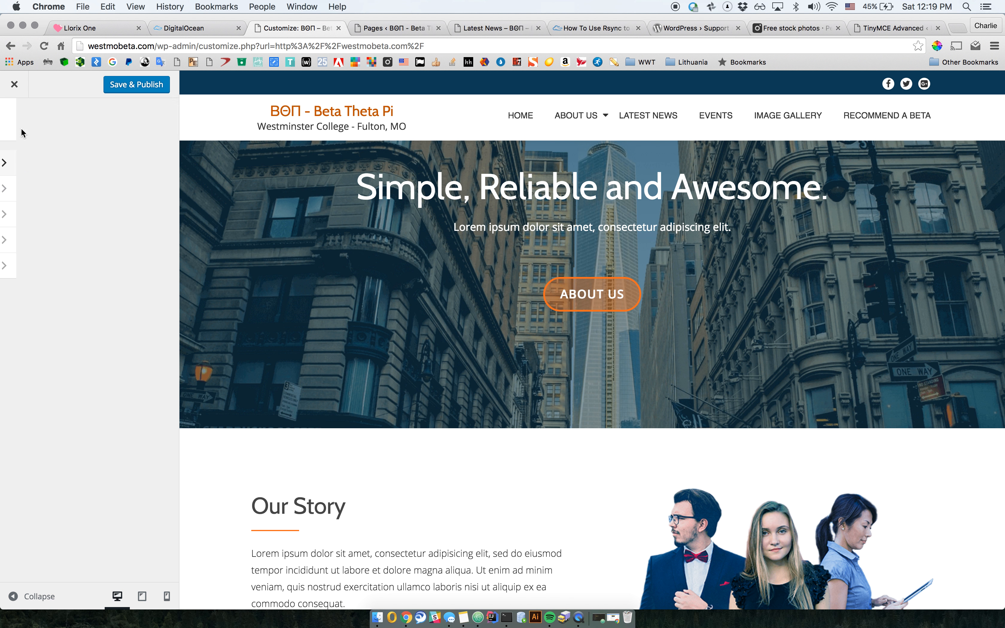
{"action": "left_click", "coordinate": [15, 122]}
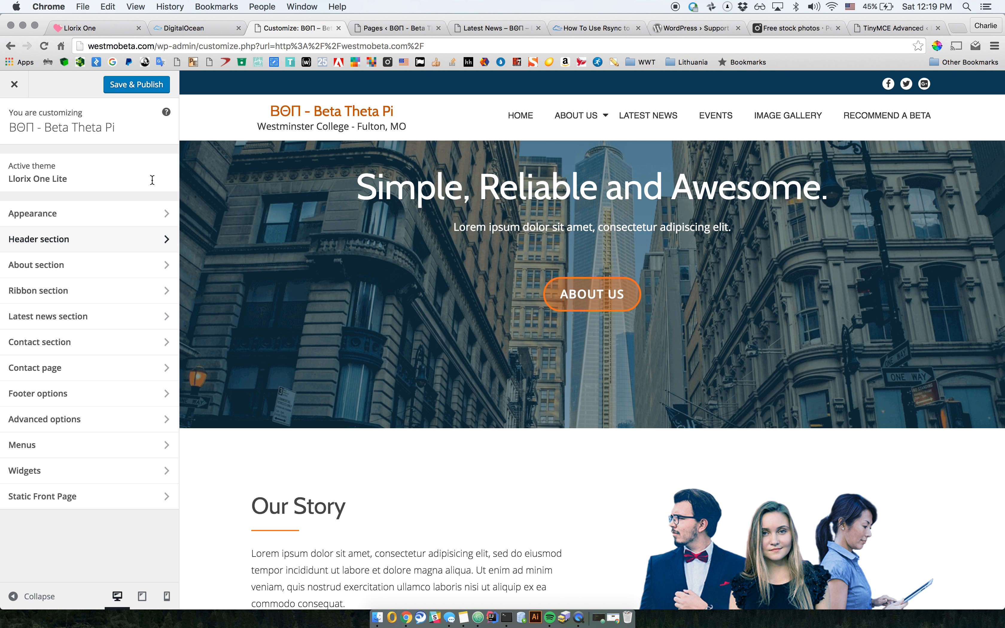
Step: Open the Header section's content settings, and try the default header logo before removing it
{"action": "left_click", "coordinate": [85, 241]}
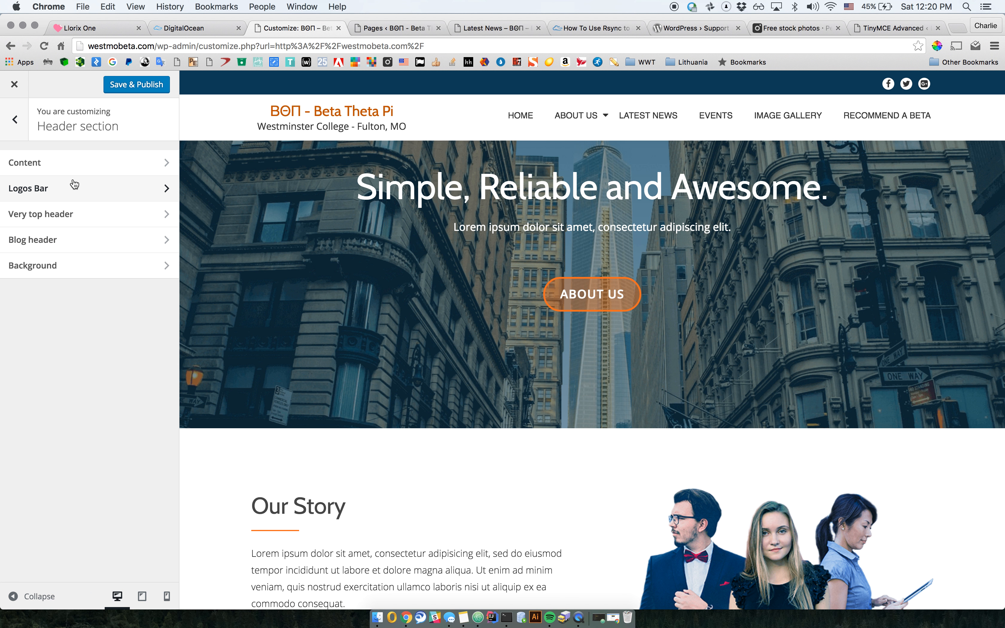
{"action": "left_click", "coordinate": [74, 163]}
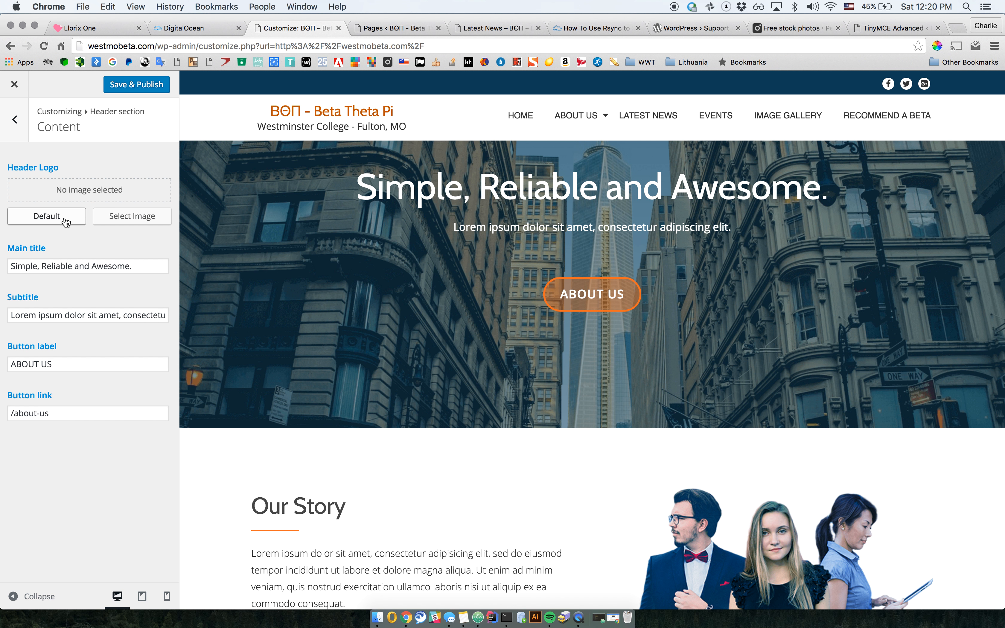
{"action": "left_click", "coordinate": [83, 219]}
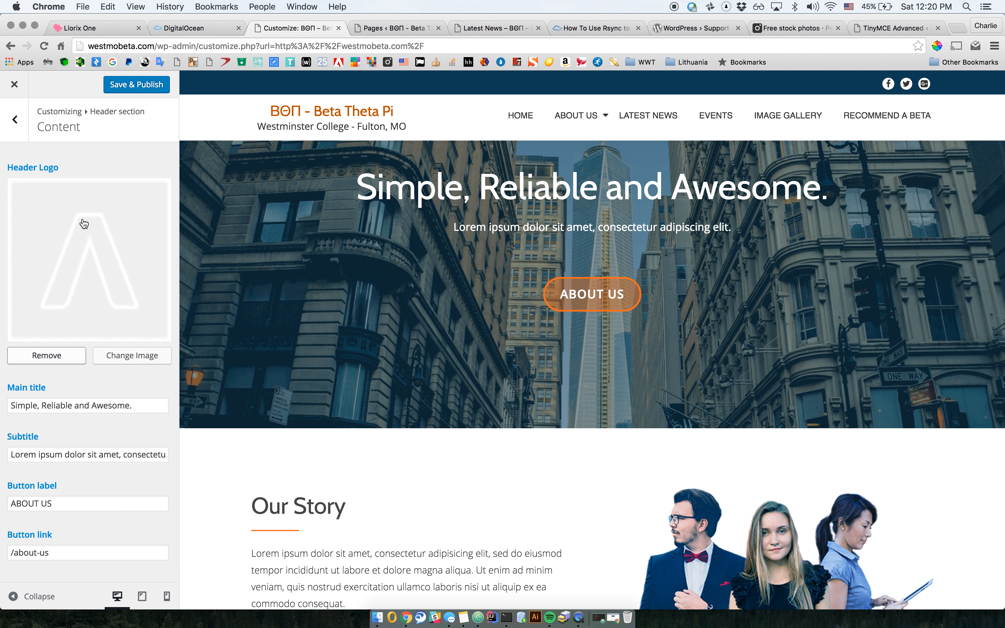
{"action": "left_click", "coordinate": [73, 357]}
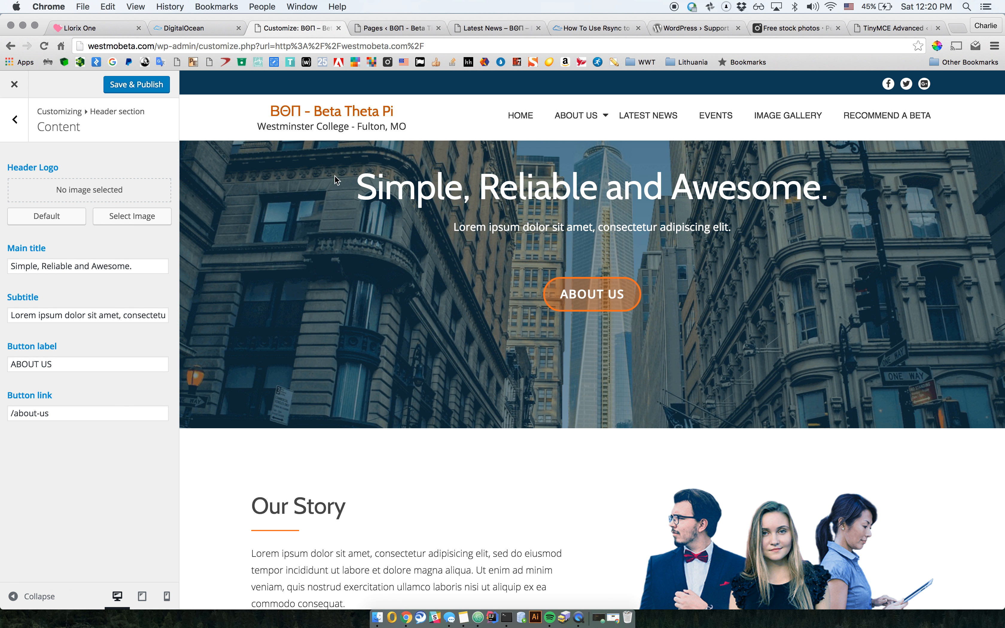
Step: Try Order-Status-Icon.png from the media library as the header logo and remove it again
{"action": "left_click", "coordinate": [133, 216]}
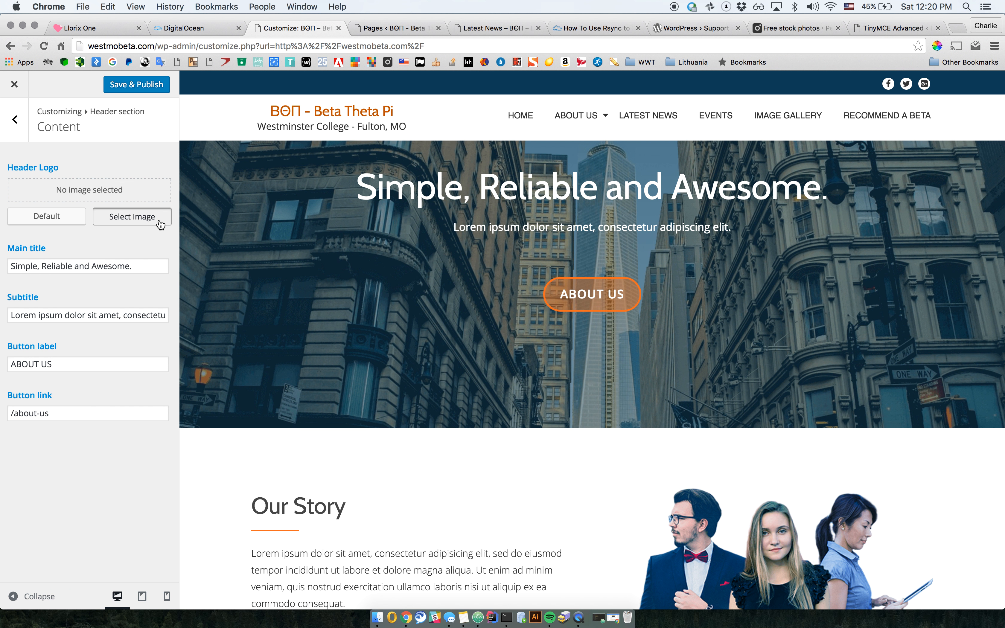
{"action": "left_click", "coordinate": [77, 210]}
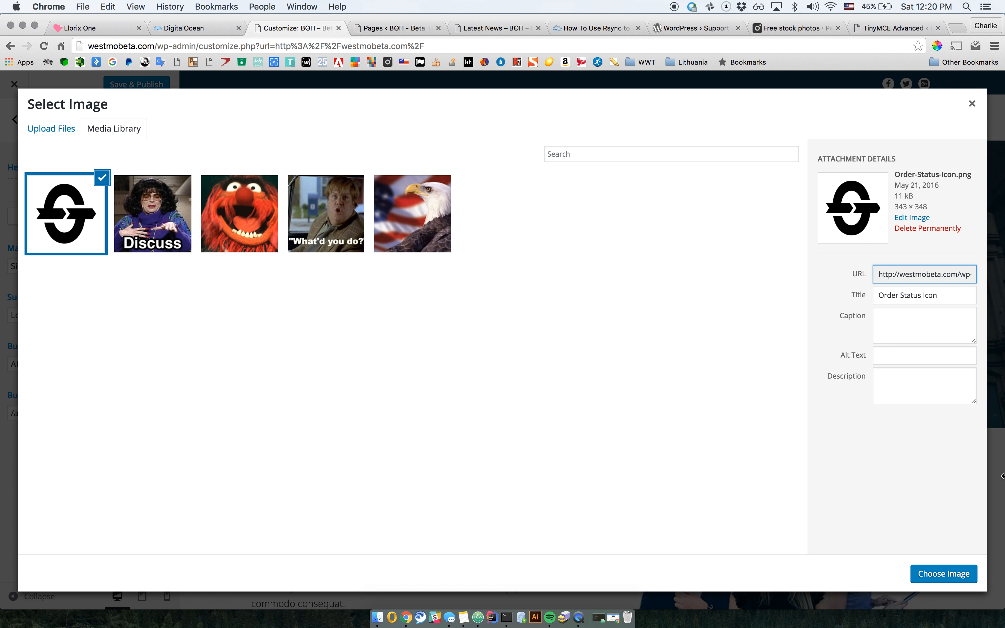
{"action": "left_click", "coordinate": [970, 582]}
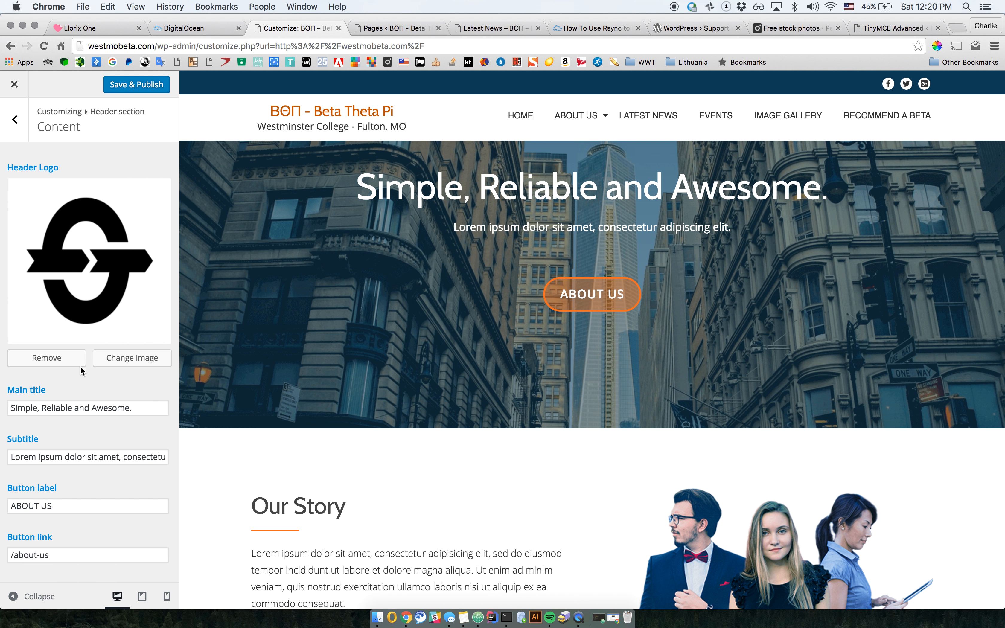
{"action": "left_click", "coordinate": [79, 363]}
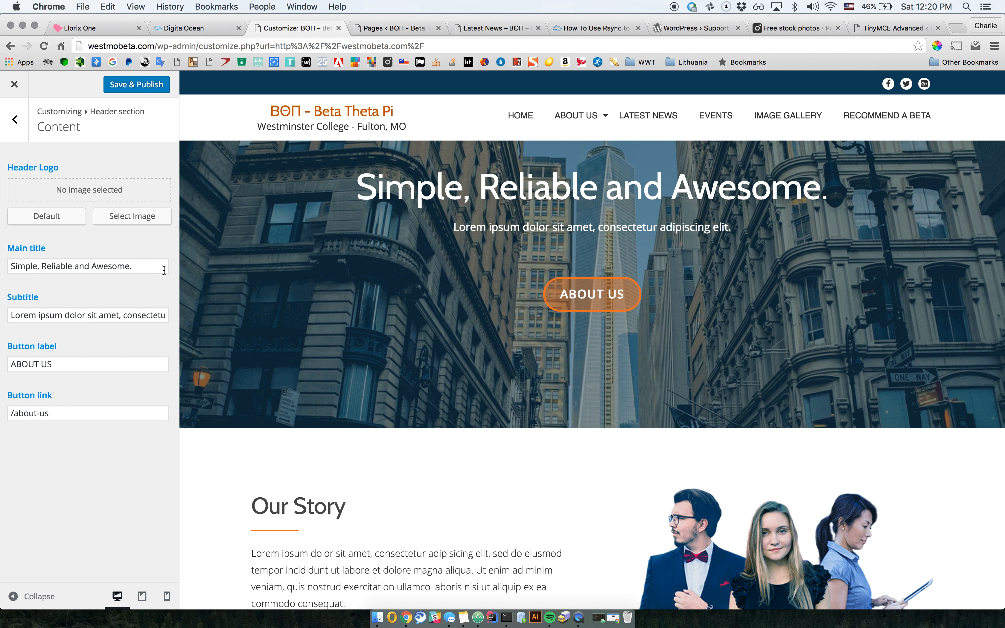
Step: Replace the header's main title with "Our Fraternity Is Awesome"
{"action": "left_click_drag", "start_coordinate": [158, 269], "coordinate": [3, 257]}
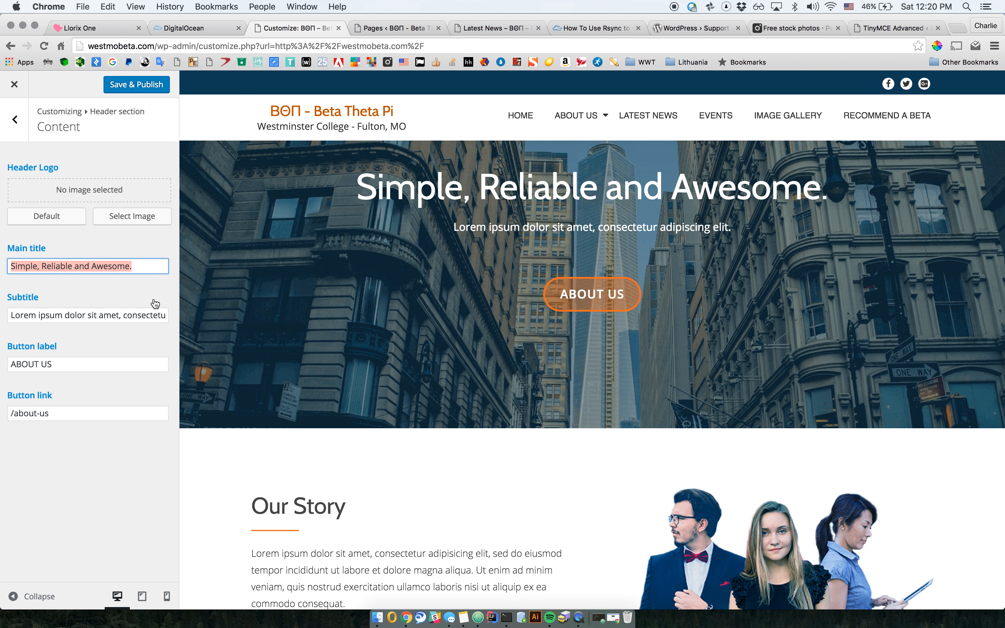
{"action": "type", "text": "Our "}
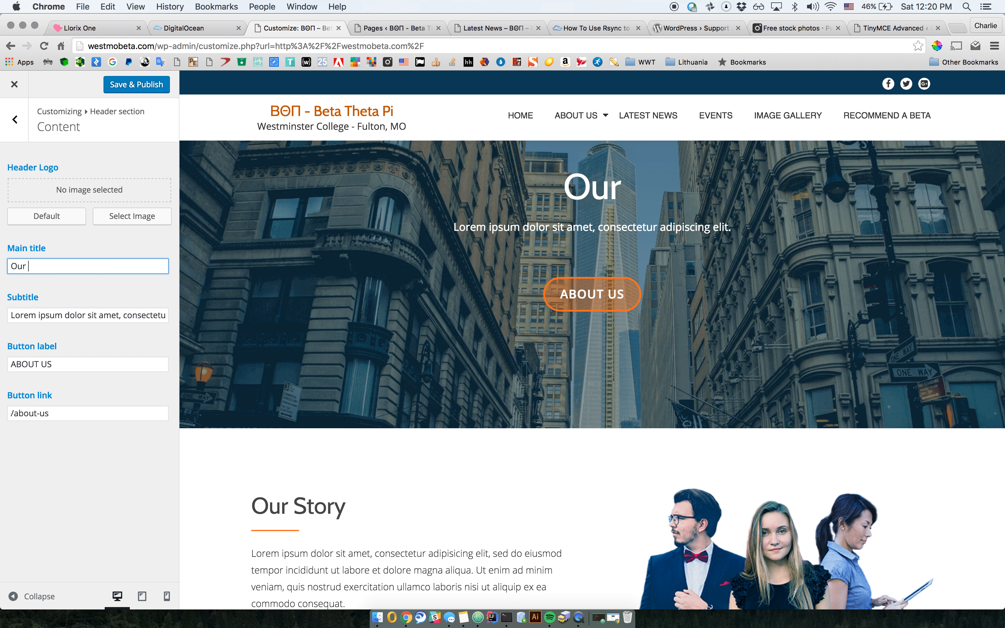
{"action": "type", "text": "Fraterin"}
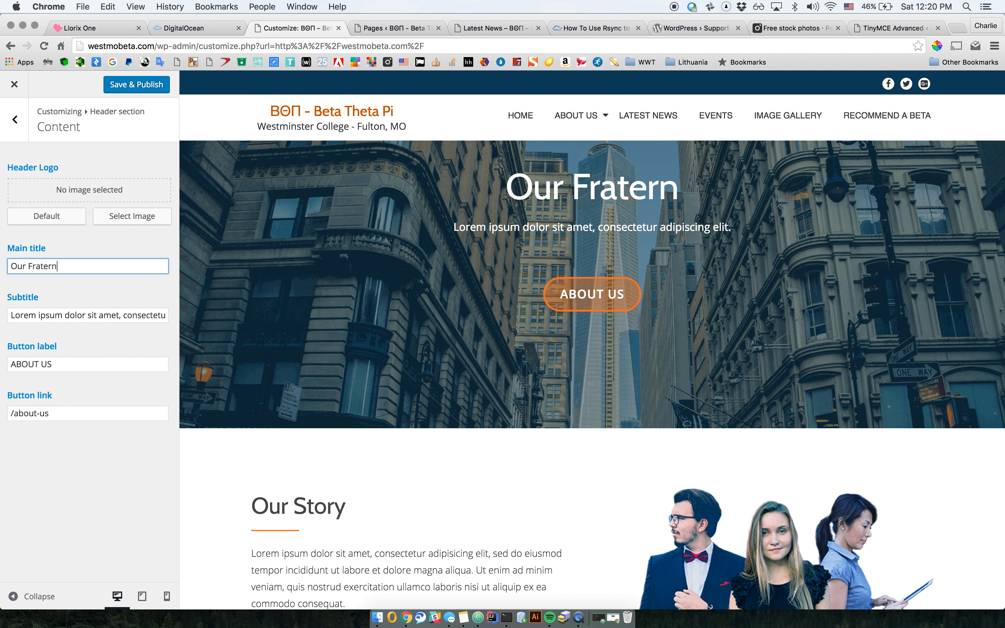
{"action": "type", "text": "ity"}
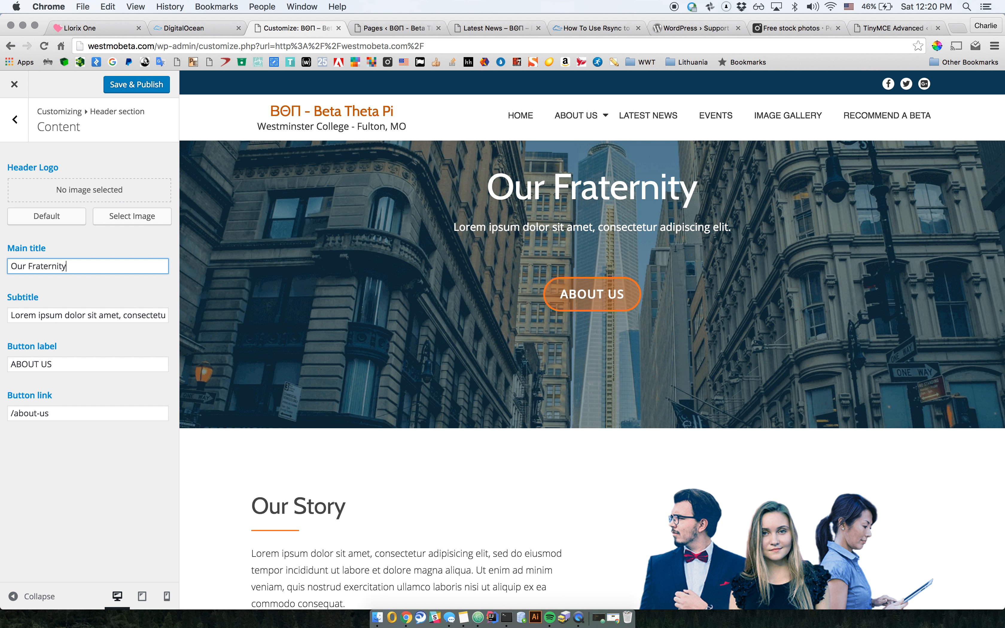
{"action": "type", "text": "Is Awesome"}
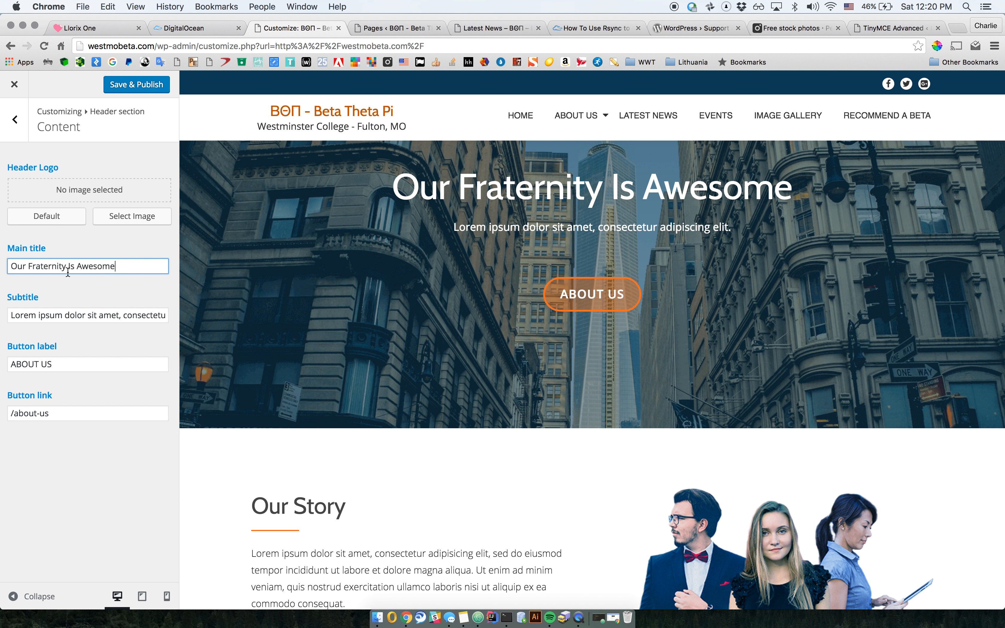
Step: Replace the header's subtitle with "Here is our website describing just how awesome our fraternity is at Westminster College."
{"action": "left_click_drag", "start_coordinate": [12, 318], "coordinate": [202, 323]}
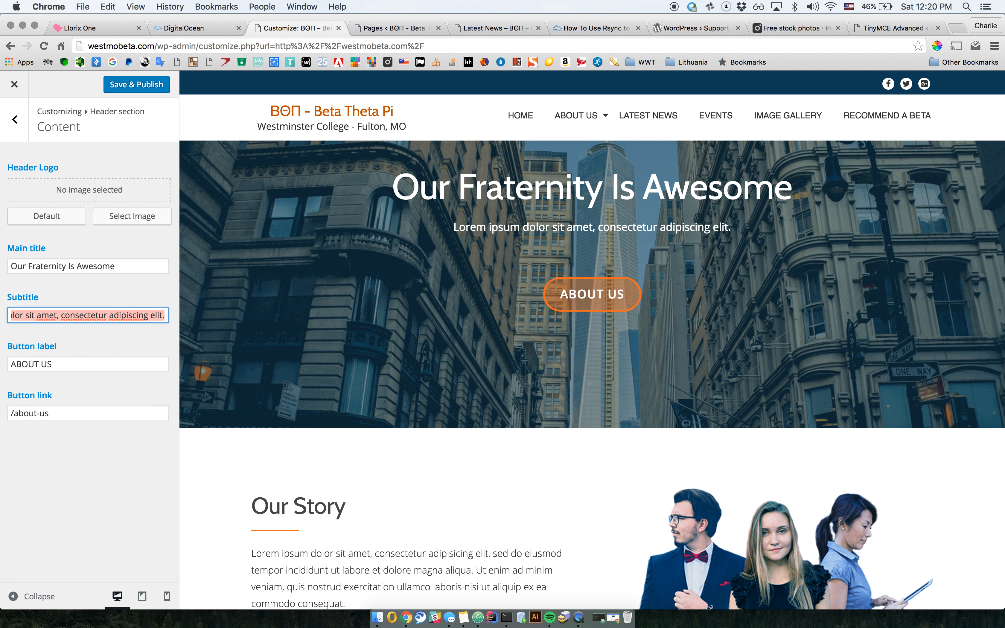
{"action": "key", "text": "BackSpace"}
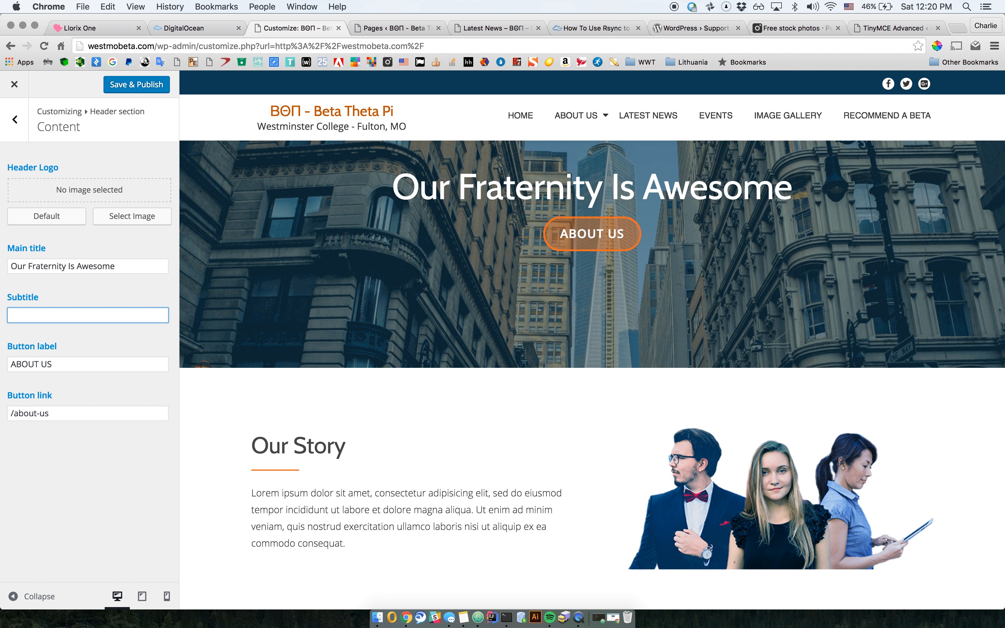
{"action": "type", "text": "Here is our "}
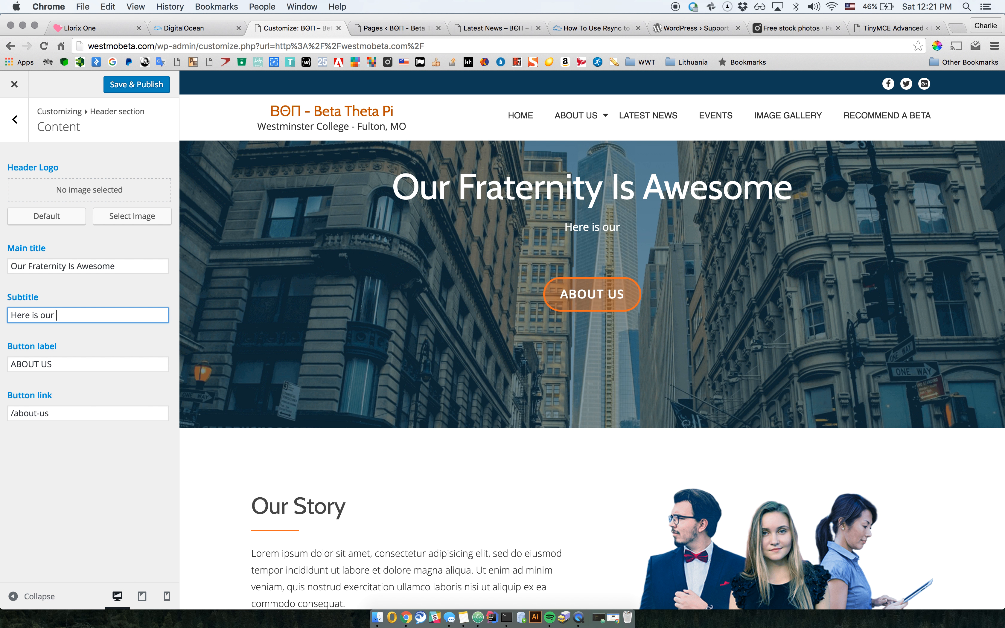
{"action": "type", "text": "website desc"}
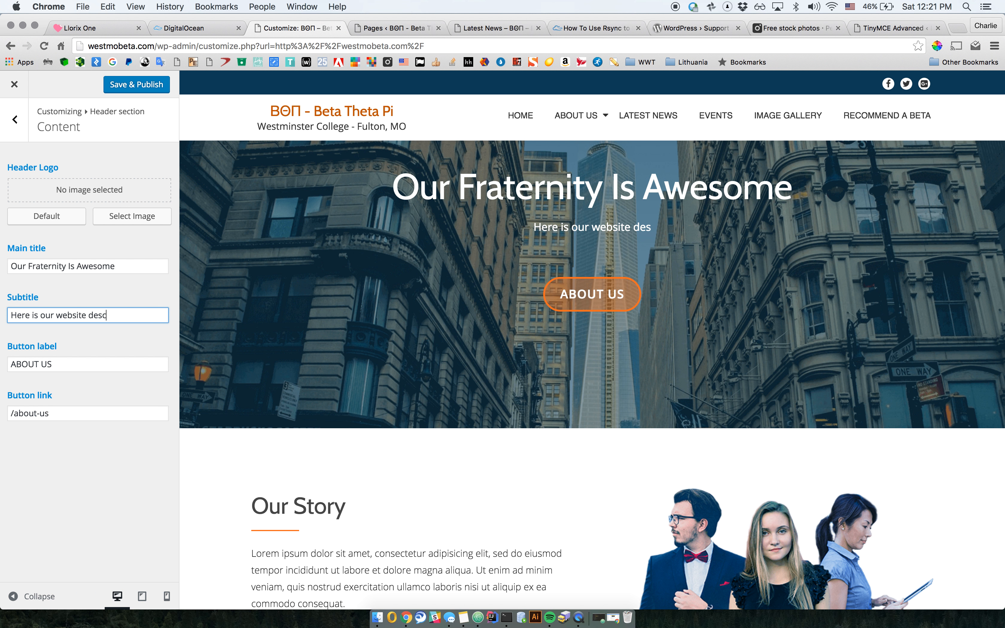
{"action": "type", "text": "ribing just how a"}
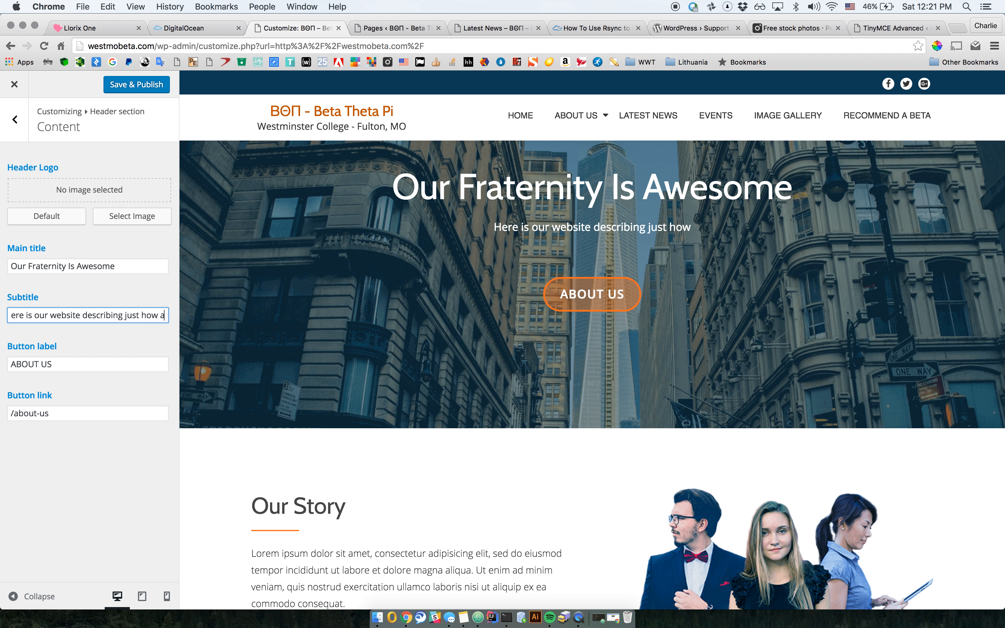
{"action": "type", "text": "wesome our"}
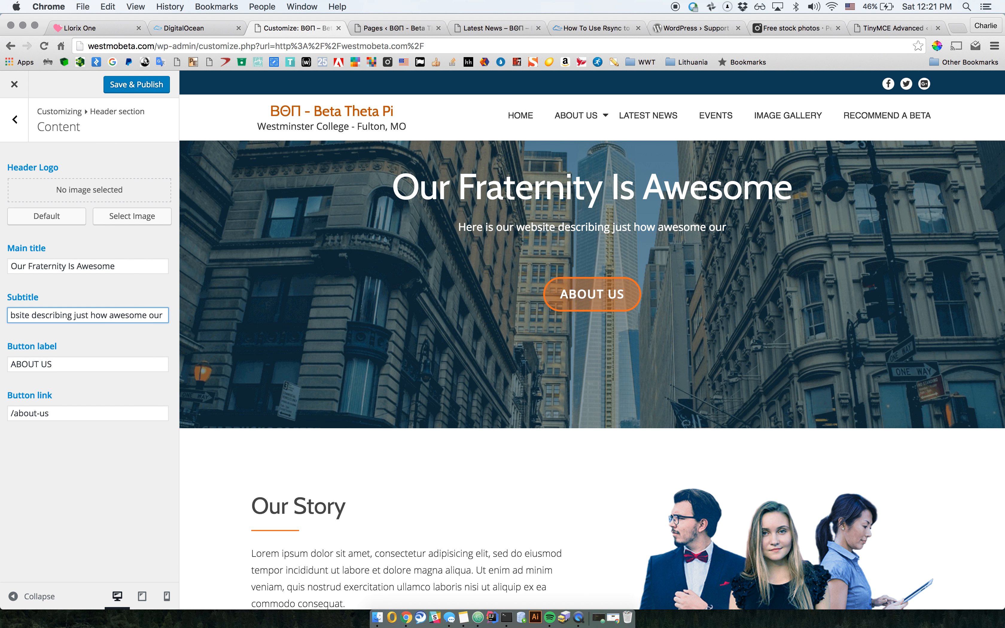
{"action": "type", "text": " fraternity is"}
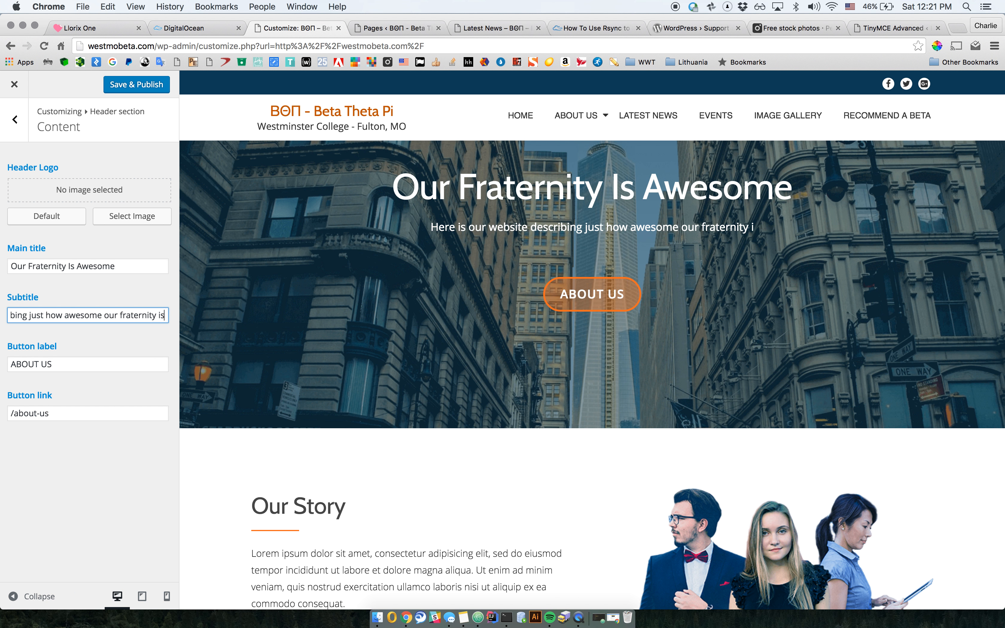
{"action": "type", "text": " at Westmin"}
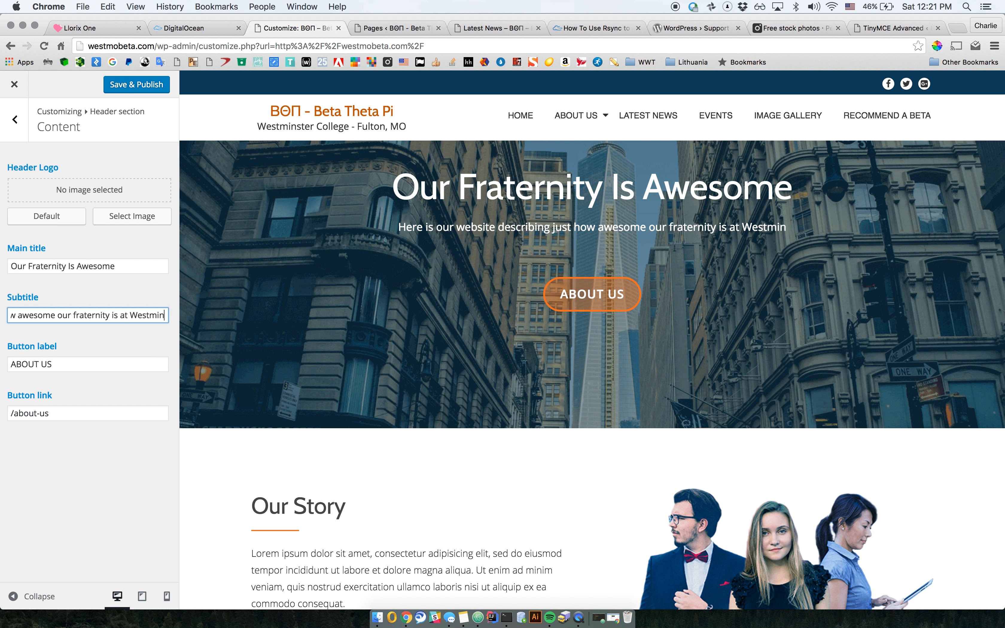
{"action": "type", "text": "ster College"}
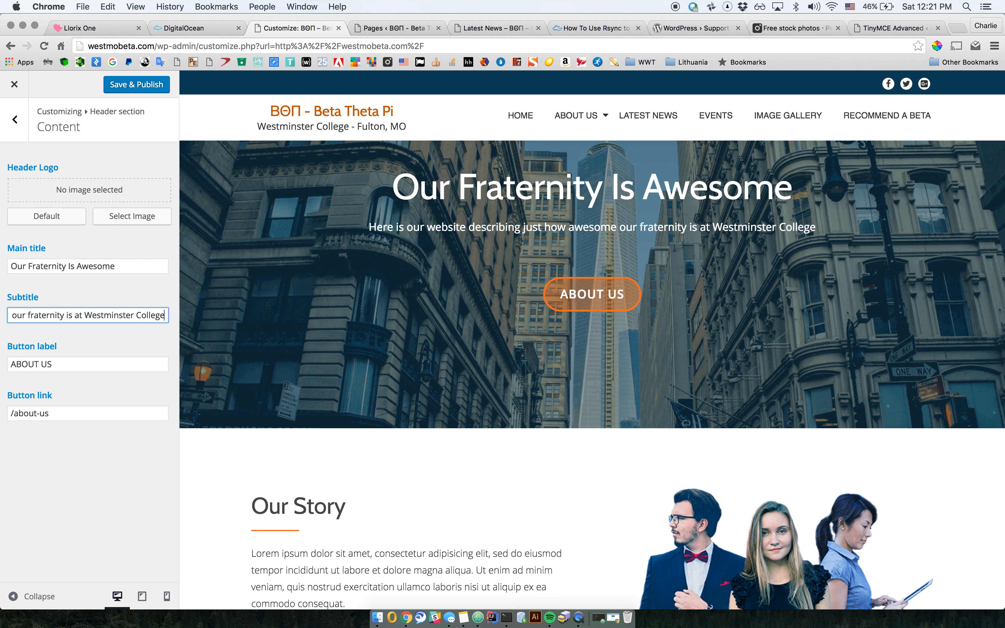
{"action": "type", "text": "."}
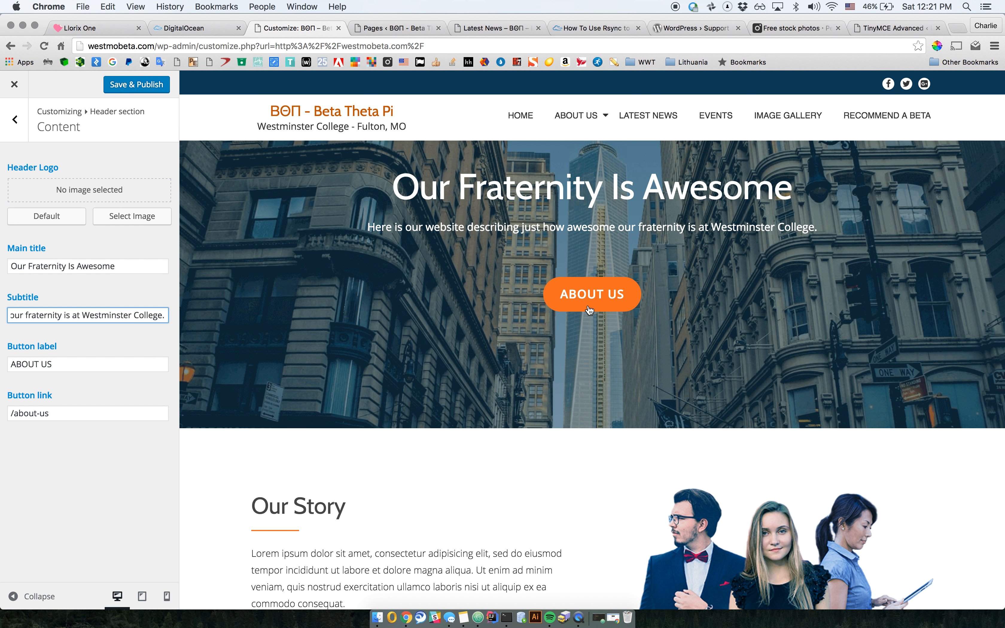
Step: Remove the leading slash from the header button's link
{"action": "mouse_move", "coordinate": [587, 124]}
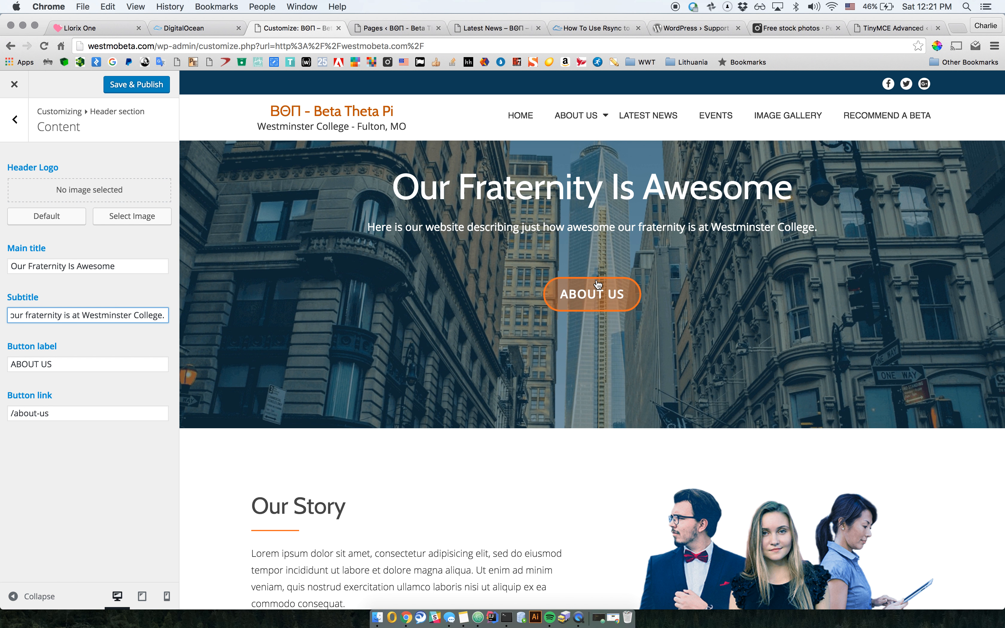
{"action": "left_click_drag", "start_coordinate": [68, 413], "coordinate": [1, 413]}
{"action": "left_click", "coordinate": [61, 414]}
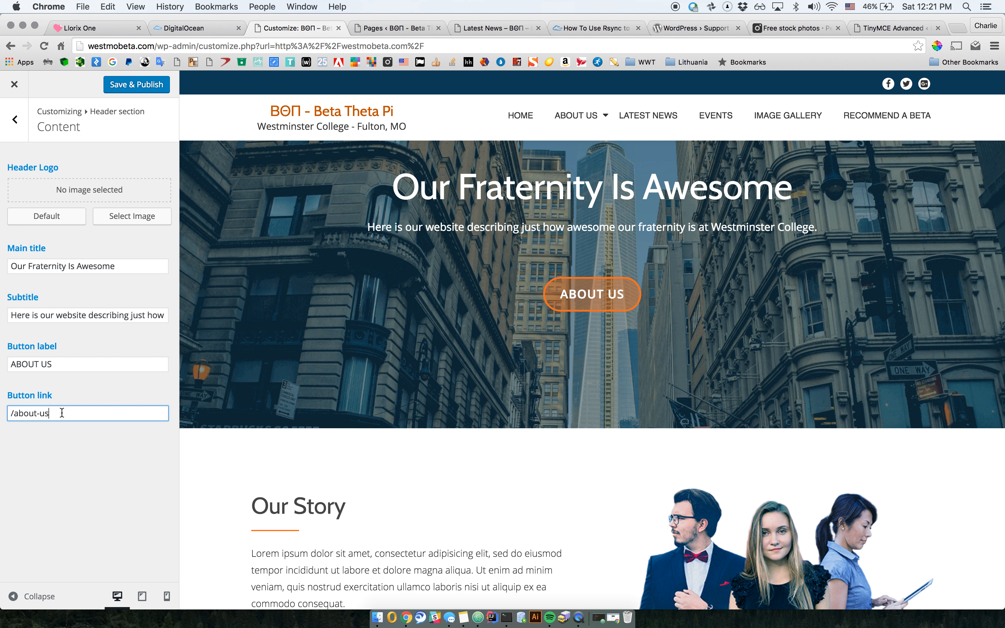
{"action": "left_click_drag", "start_coordinate": [56, 413], "coordinate": [8, 415]}
{"action": "left_click", "coordinate": [55, 417]}
{"action": "key", "text": "BackSpace"}
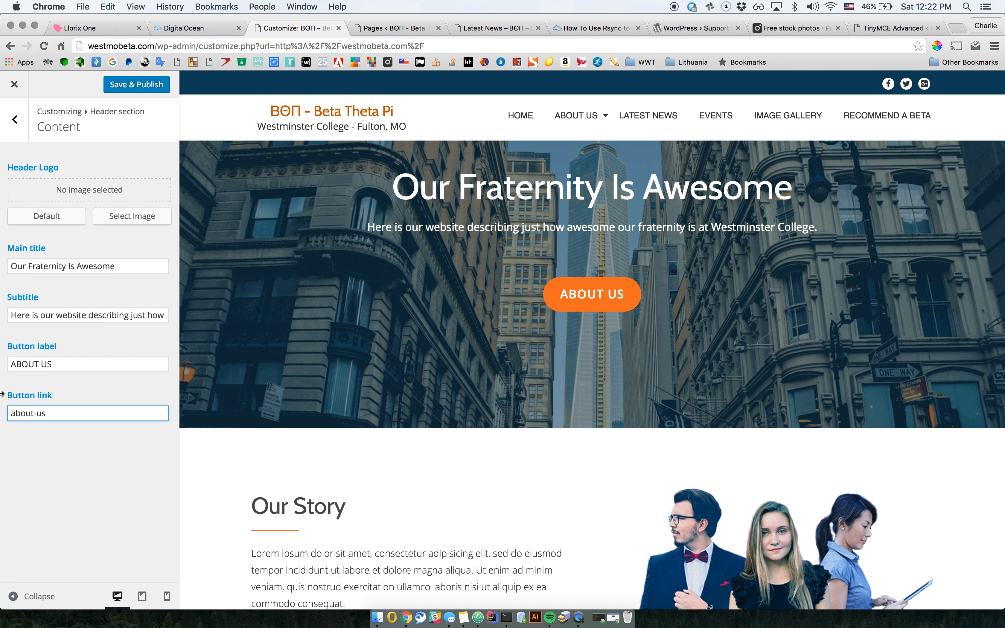
{"action": "key", "text": "super+a"}
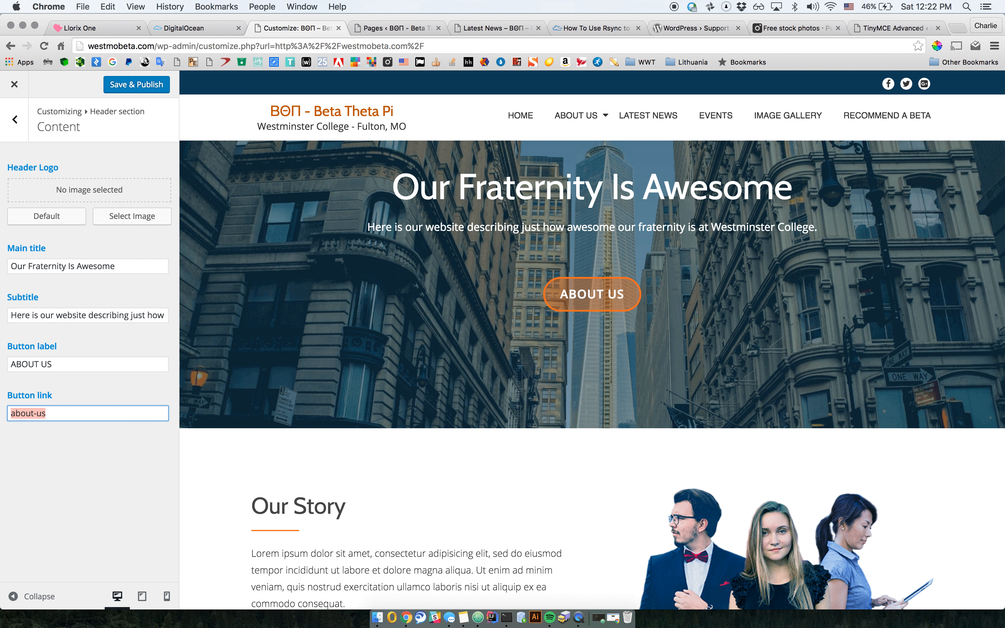
Step: Open the site's home page and then its About Us page to examine how the page address follows the domain
{"action": "key", "text": "ctrl+Tab"}
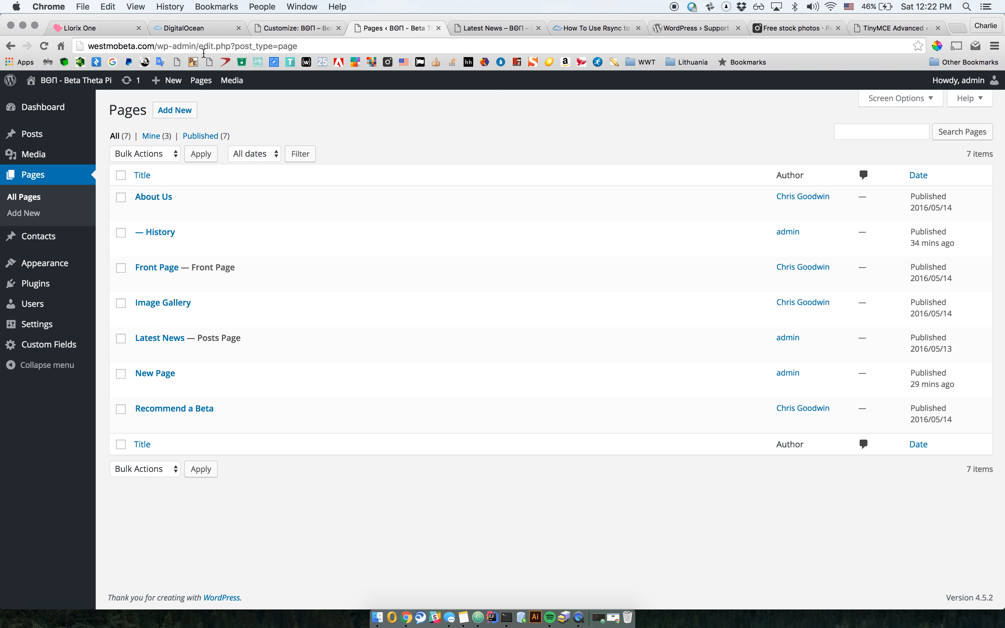
{"action": "left_click", "coordinate": [79, 101]}
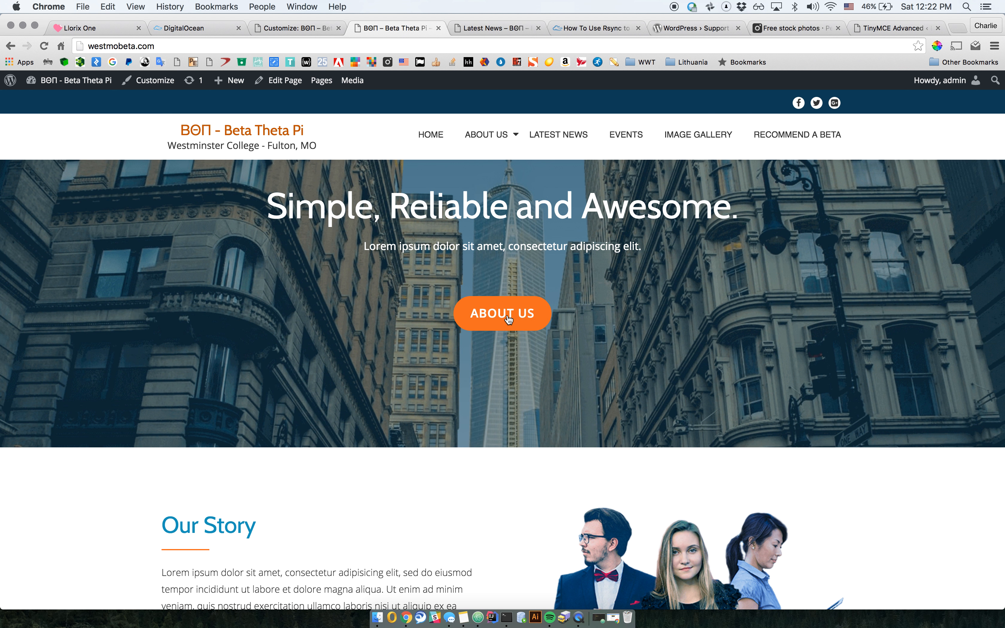
{"action": "left_click", "coordinate": [166, 46]}
{"action": "type", "text": "/"}
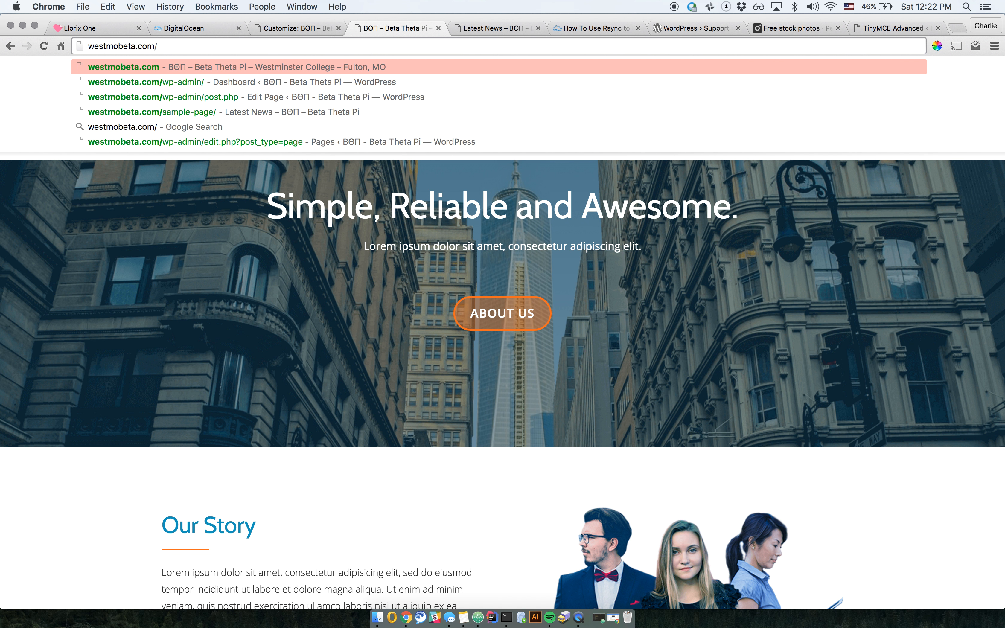
{"action": "key", "text": "Return"}
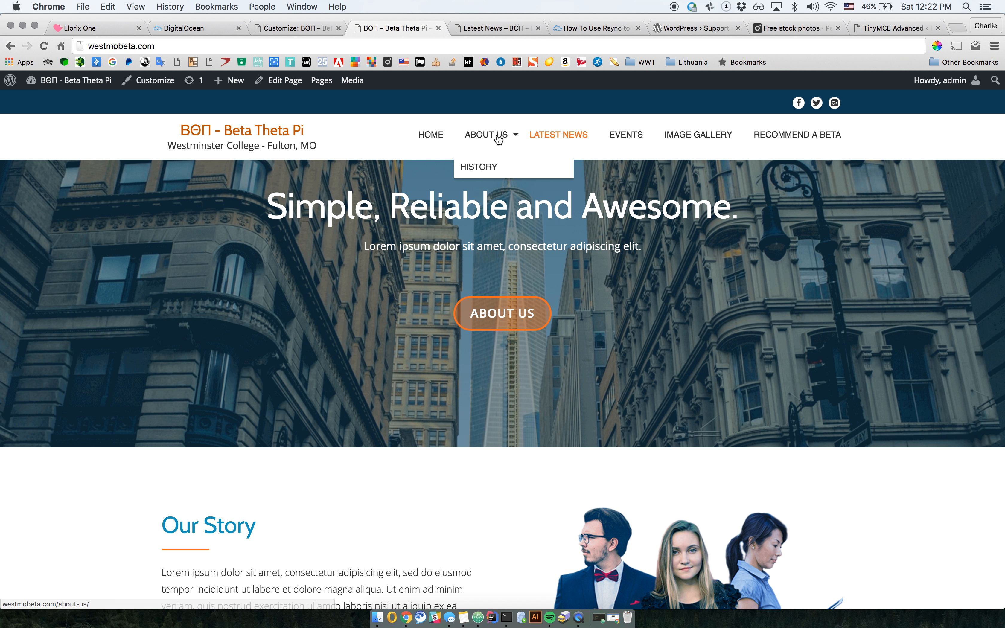
{"action": "left_click", "coordinate": [488, 135]}
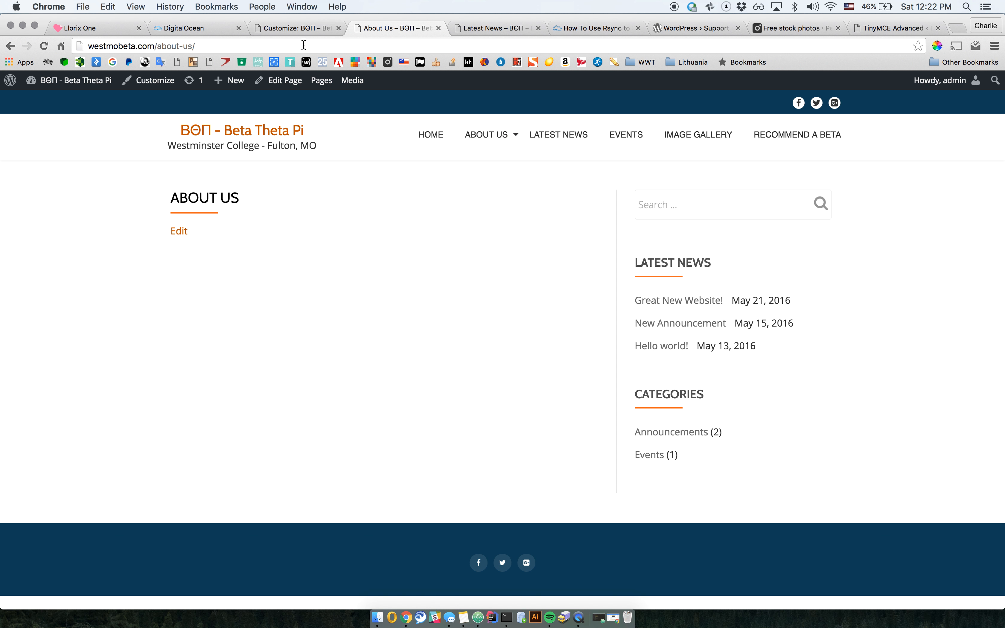
Step: Return to the customizer and restore the header button's link to /about-us
{"action": "left_click", "coordinate": [306, 32]}
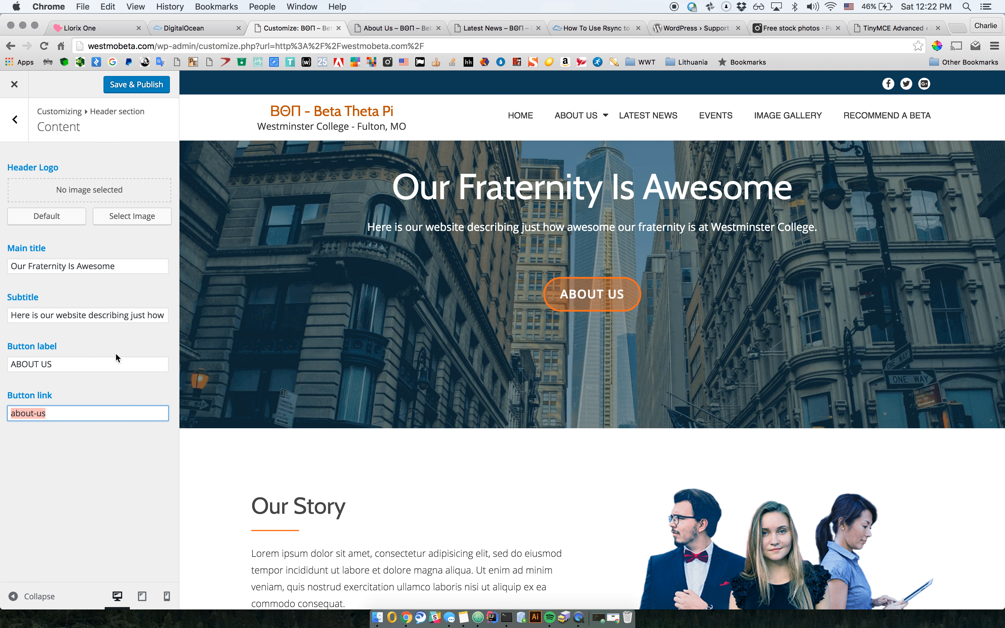
{"action": "left_click", "coordinate": [10, 411]}
{"action": "type", "text": "/"}
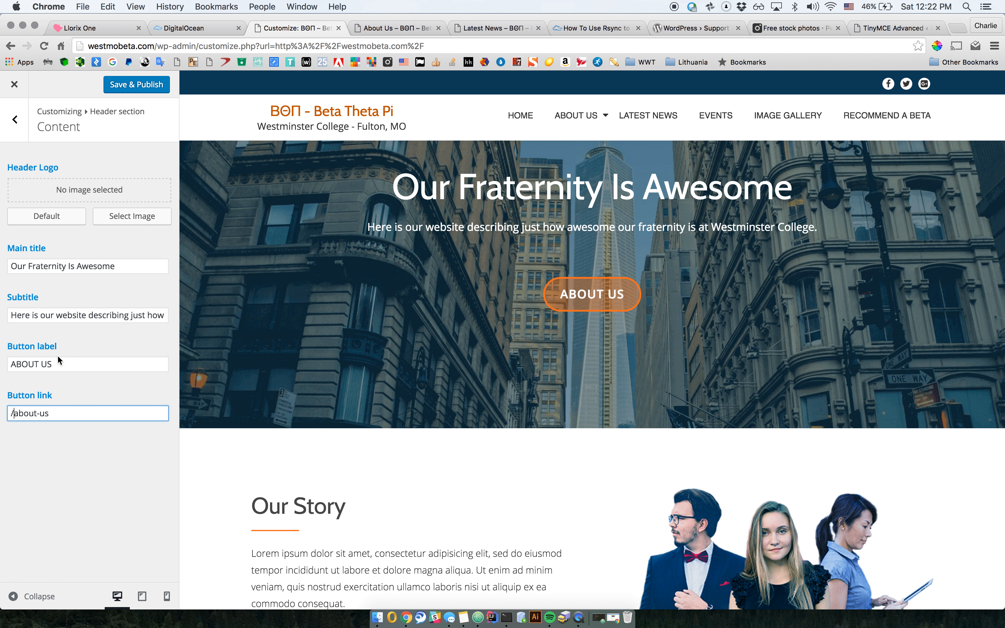
Step: Change the header button's label to "Learn more" and publish the header changes
{"action": "left_click_drag", "start_coordinate": [59, 362], "coordinate": [21, 355]}
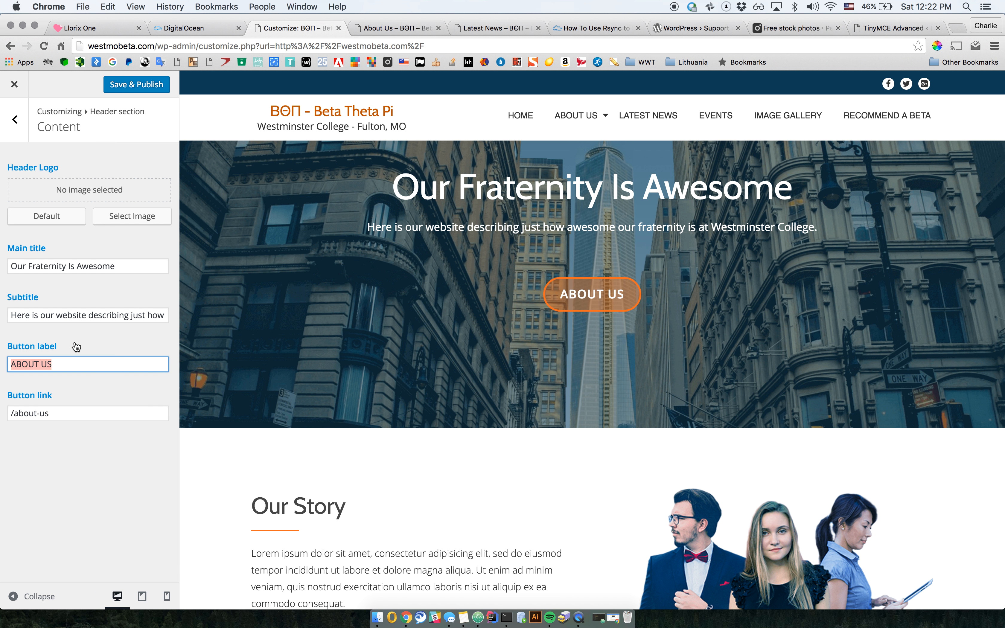
{"action": "type", "text": "Learn more"}
{"action": "left_click", "coordinate": [158, 88]}
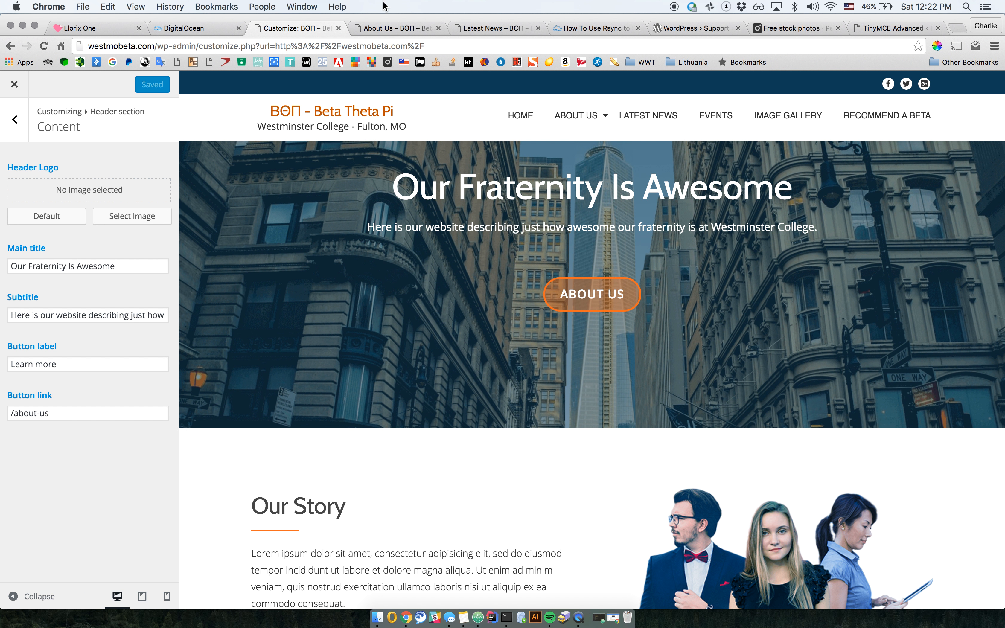
Step: Check the updated header on the live home page and follow its Learn More button
{"action": "left_click", "coordinate": [374, 27]}
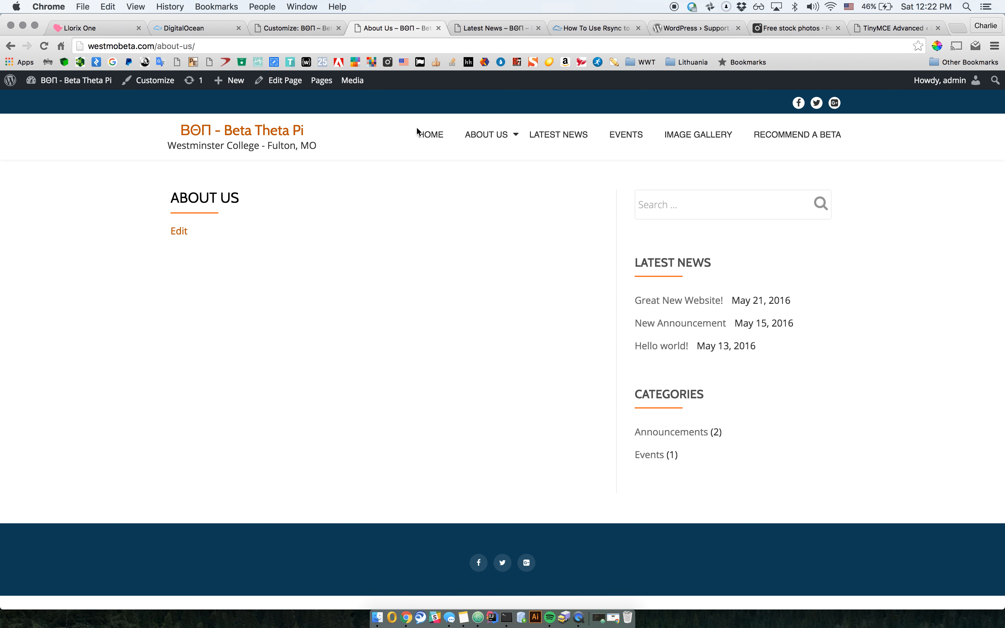
{"action": "left_click", "coordinate": [430, 136]}
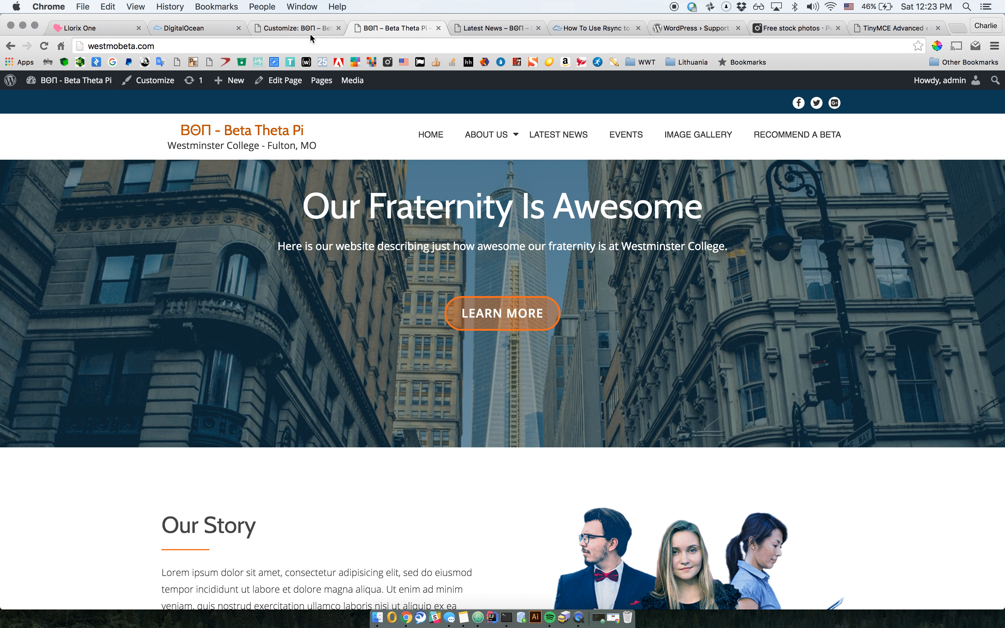
{"action": "left_click", "coordinate": [493, 324]}
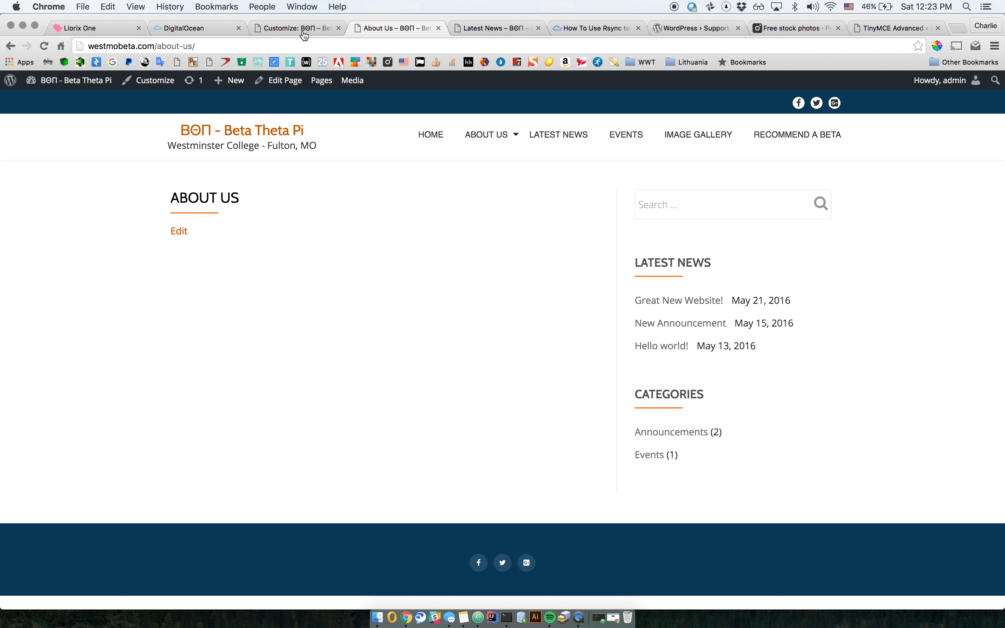
Step: Return to the customizer and look through the header section's Logos Bar settings
{"action": "left_click", "coordinate": [328, 26]}
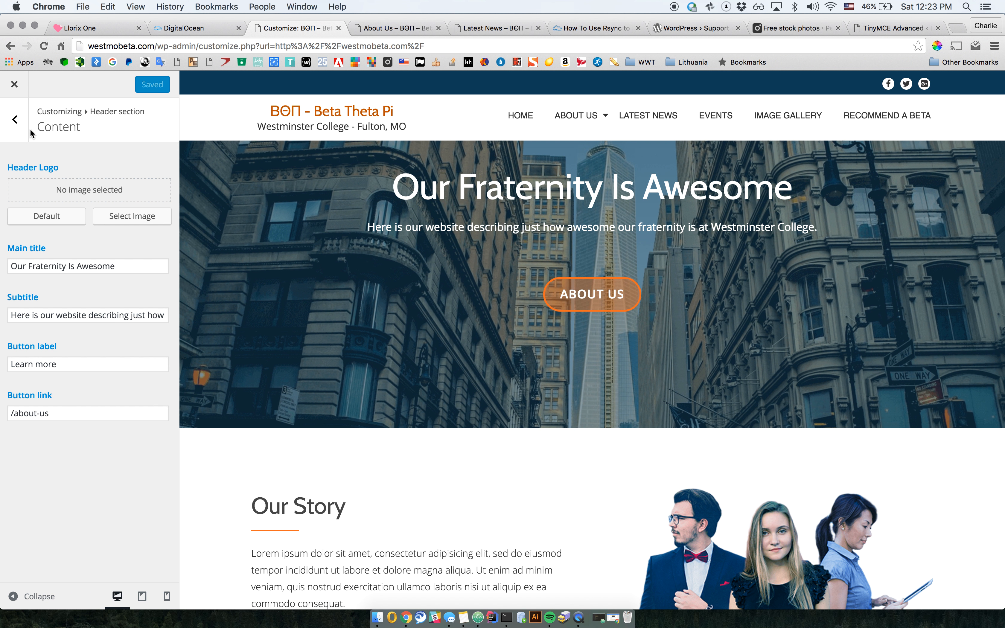
{"action": "left_click", "coordinate": [23, 130]}
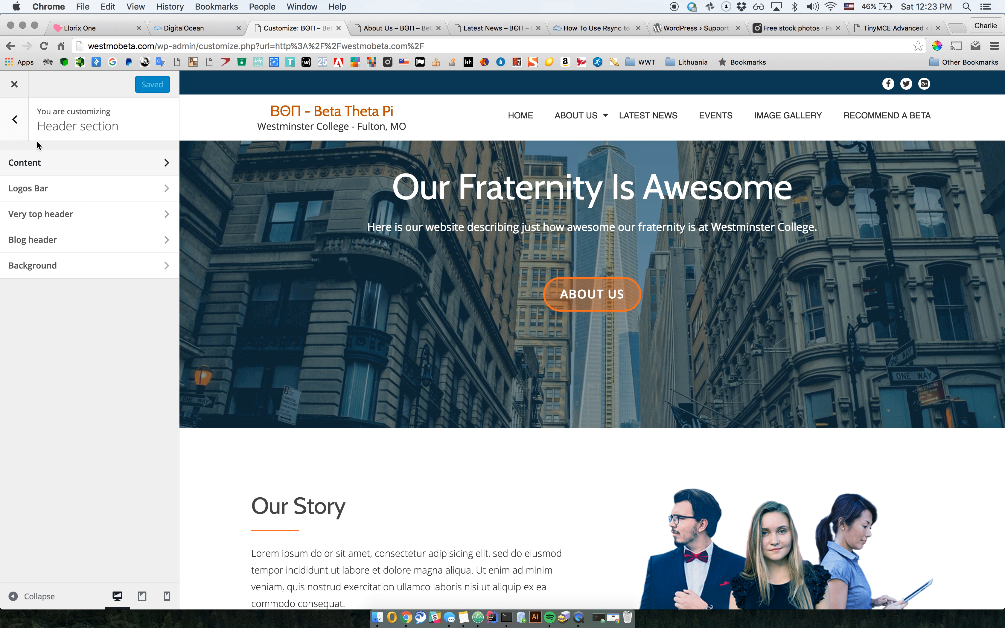
{"action": "left_click", "coordinate": [48, 199]}
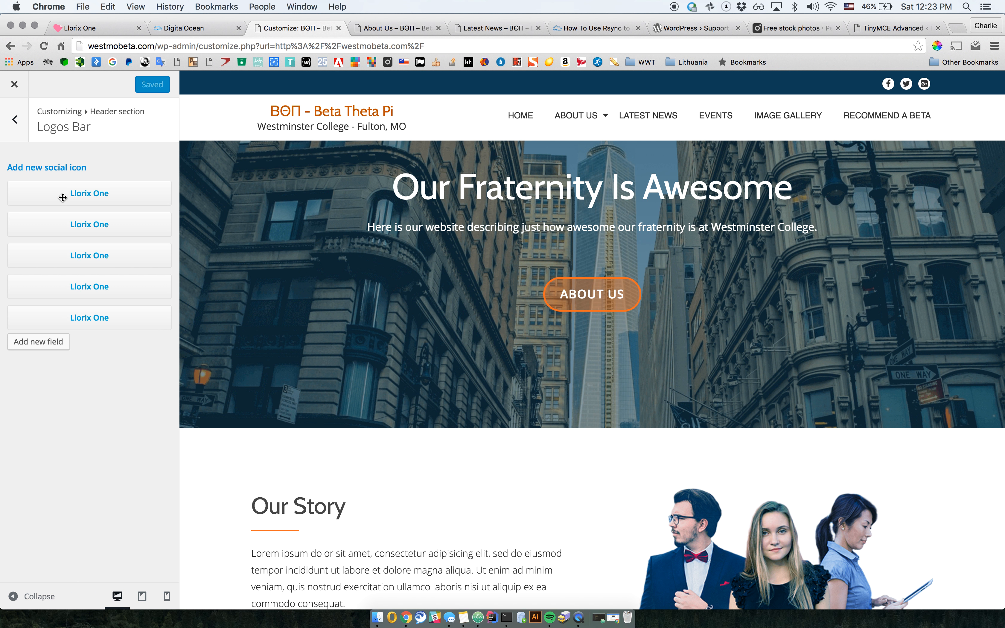
{"action": "left_click", "coordinate": [12, 117]}
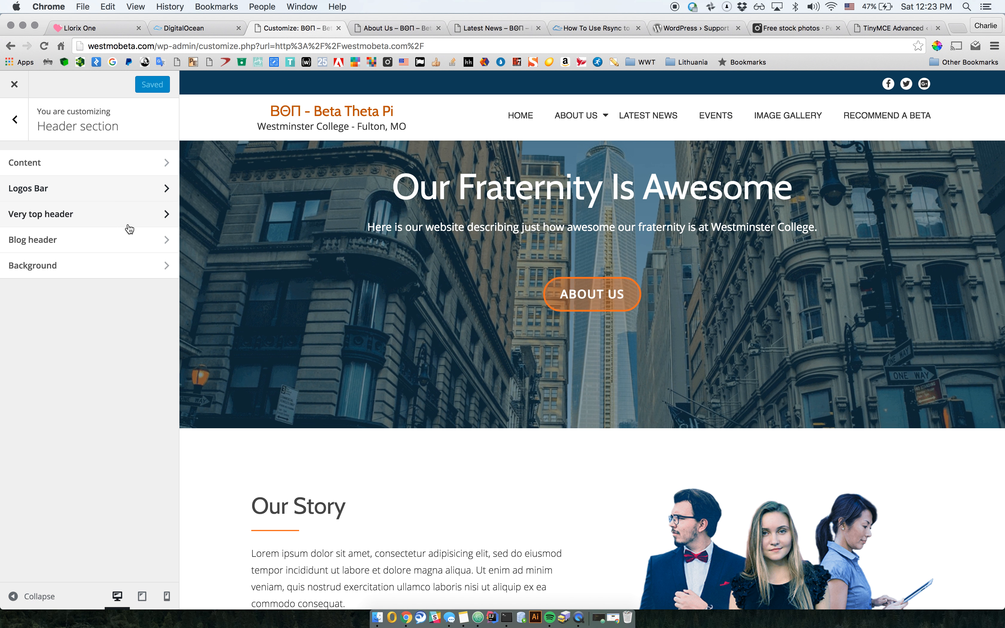
Step: Open the Very top header settings and expand the first social icon entry
{"action": "left_click", "coordinate": [128, 225]}
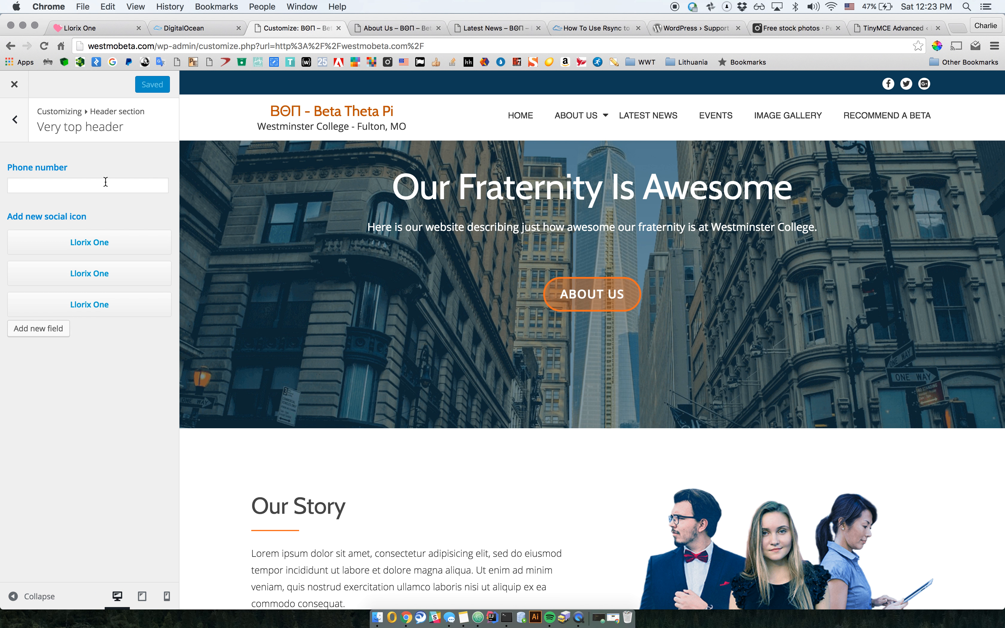
{"action": "left_click", "coordinate": [56, 247]}
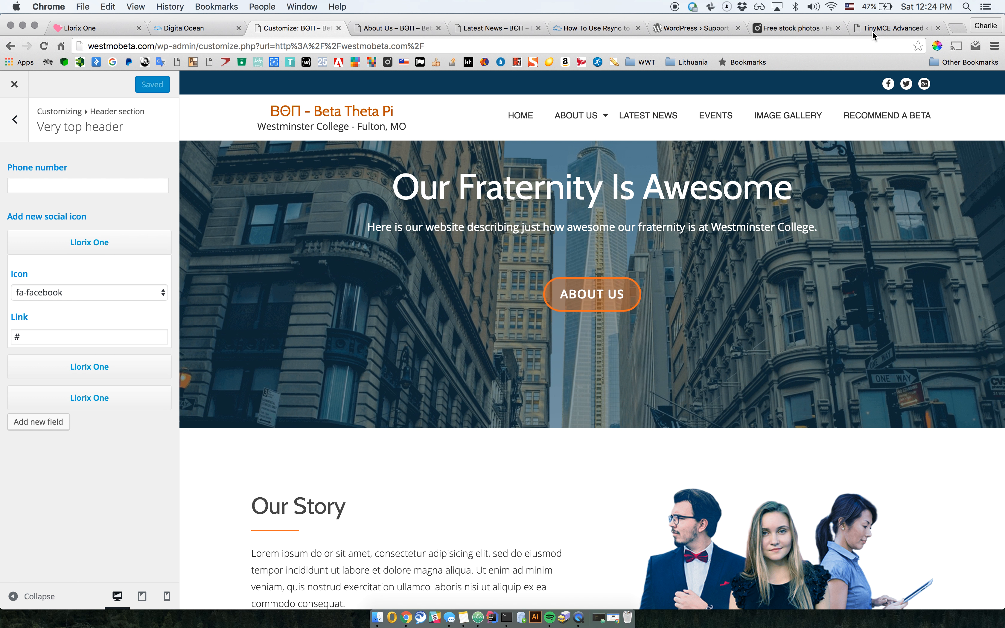
Step: Open the Font Awesome icons page in a new browser tab and examine the available brand icons
{"action": "left_click", "coordinate": [958, 25]}
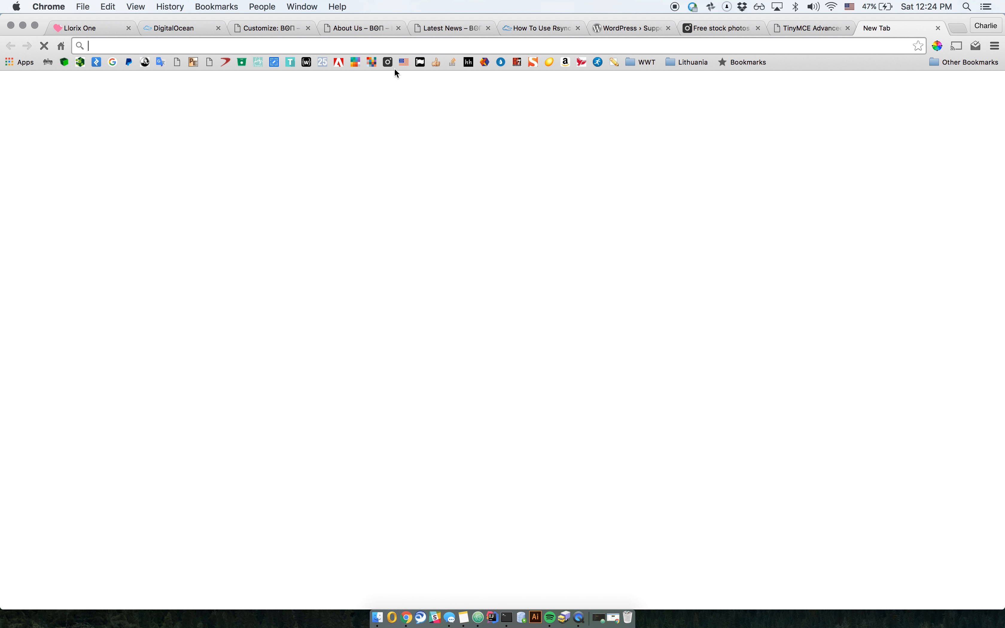
{"action": "left_click", "coordinate": [417, 63]}
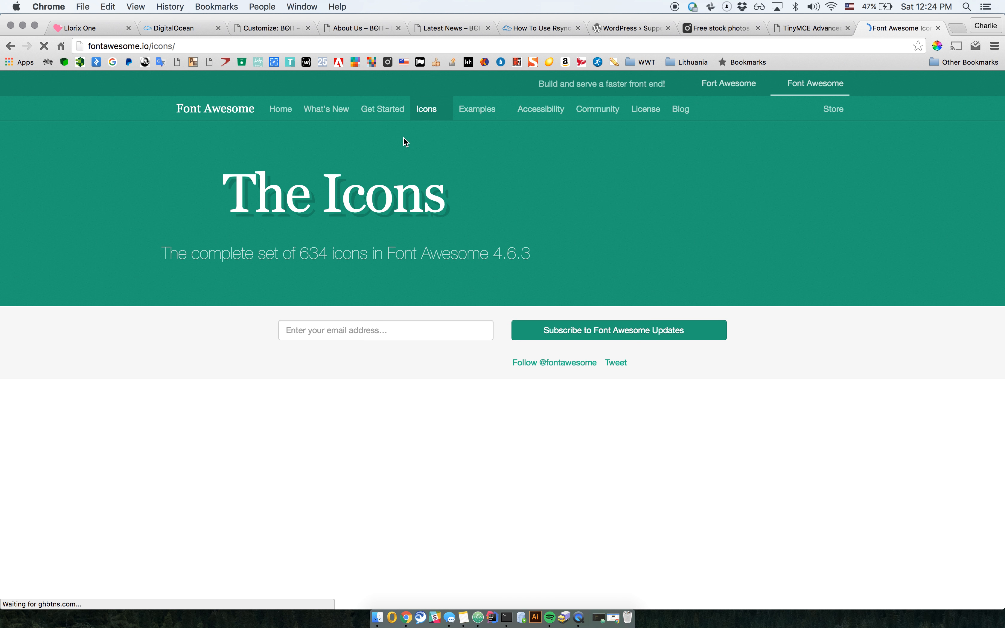
{"action": "scroll", "coordinate": [111, 440], "scroll_direction": "down", "scroll_amount": 10}
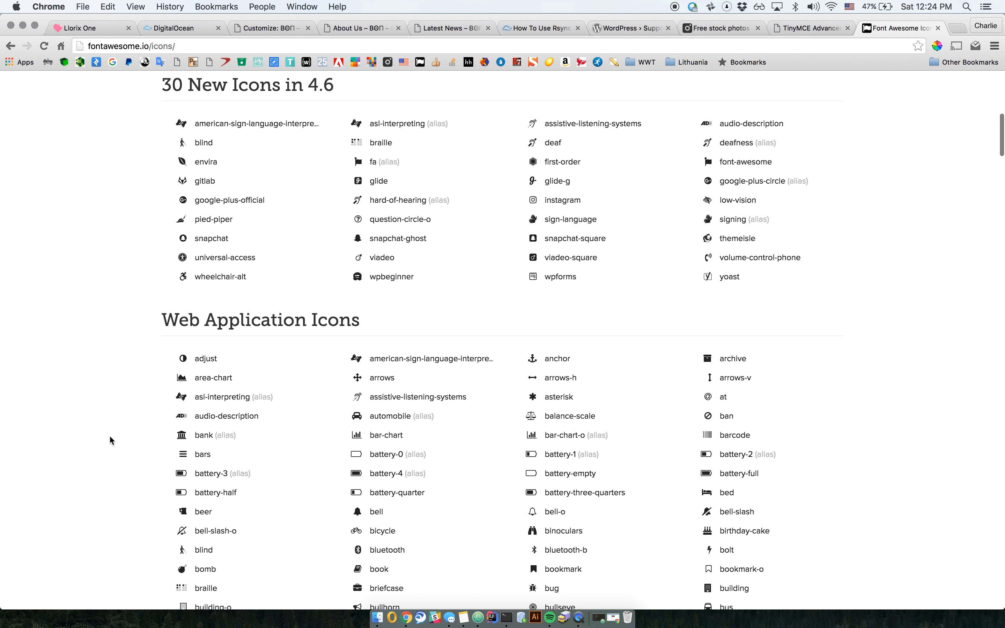
{"action": "scroll", "coordinate": [110, 436], "scroll_direction": "down", "scroll_amount": 20}
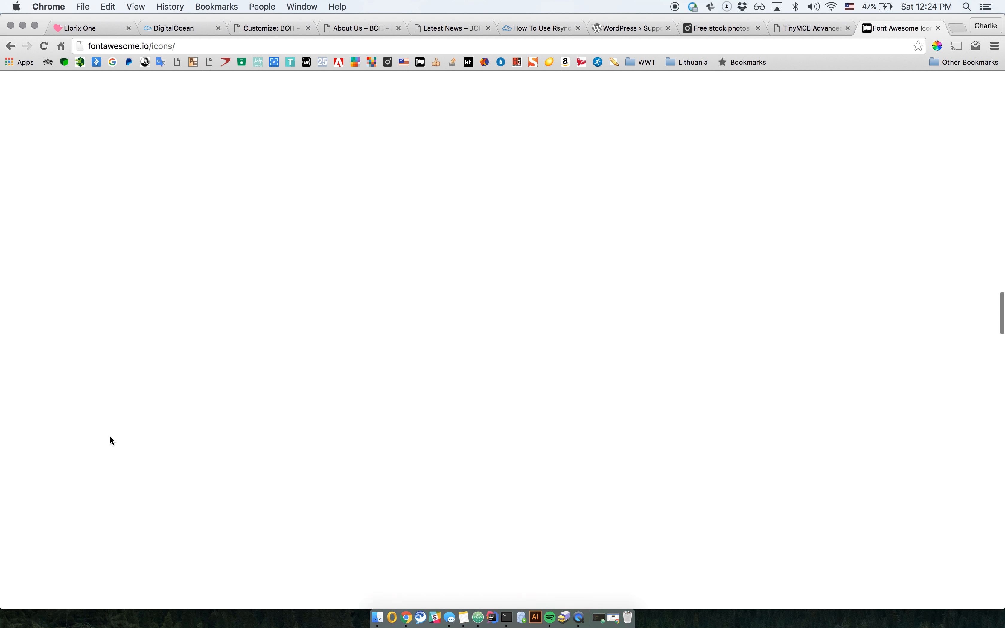
{"action": "scroll", "coordinate": [110, 440], "scroll_direction": "down", "scroll_amount": 20}
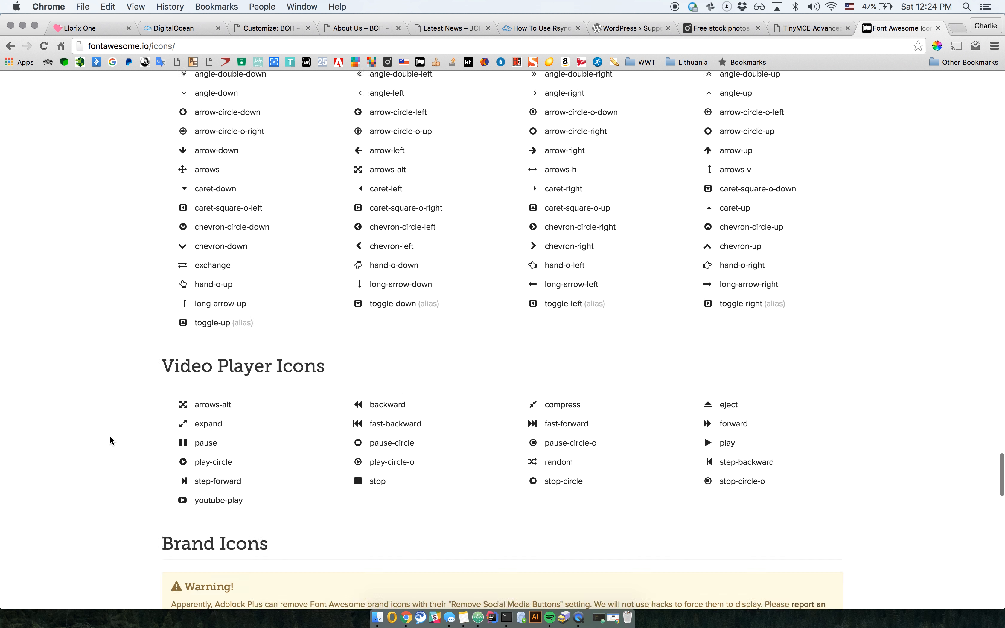
{"action": "scroll", "coordinate": [109, 435], "scroll_direction": "down", "scroll_amount": 3}
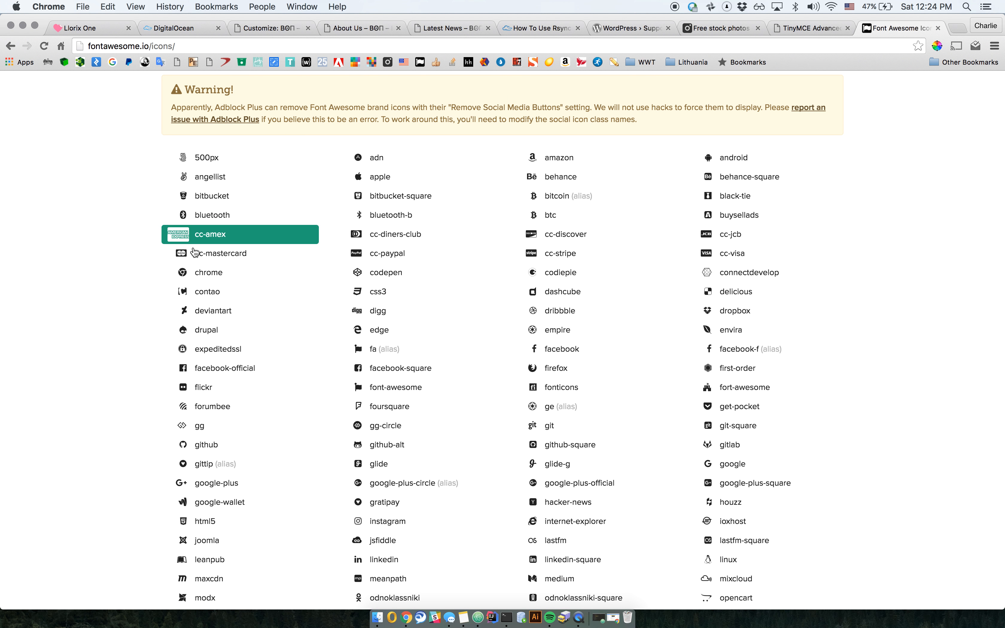
{"action": "scroll", "coordinate": [195, 290], "scroll_direction": "up", "scroll_amount": 3}
{"action": "scroll", "coordinate": [103, 349], "scroll_direction": "down", "scroll_amount": 5}
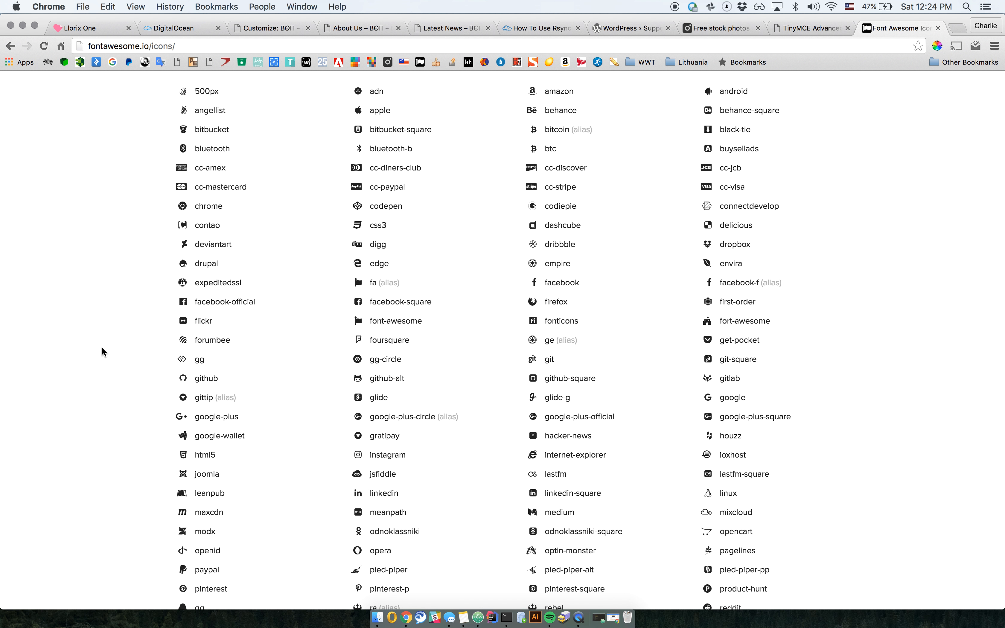
{"action": "scroll", "coordinate": [103, 347], "scroll_direction": "down", "scroll_amount": 2}
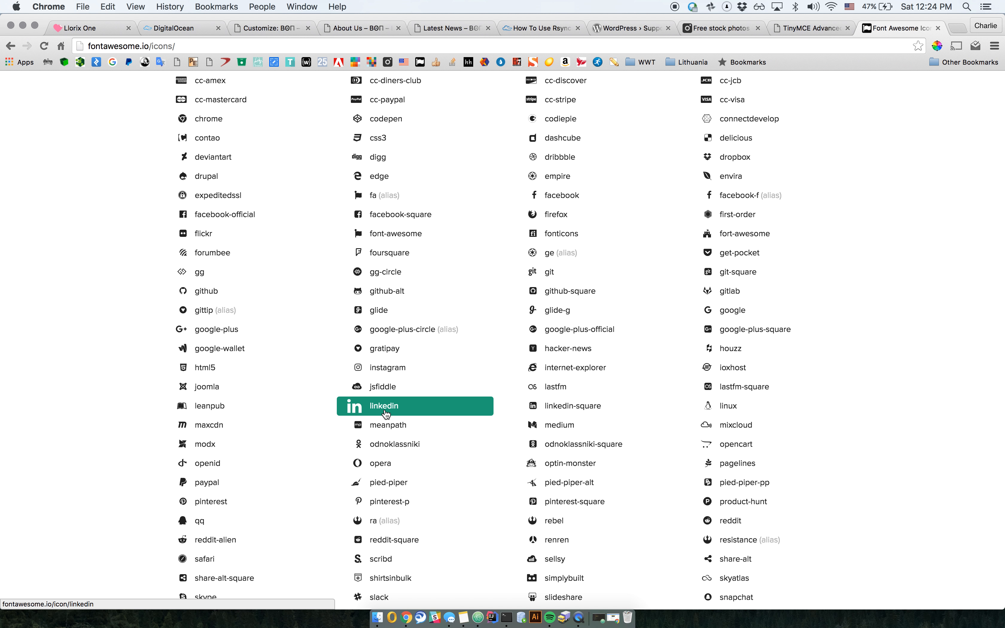
Step: Return to the customizer and set the first social icon in the very top header to fa-linkedin-square
{"action": "left_click", "coordinate": [259, 30]}
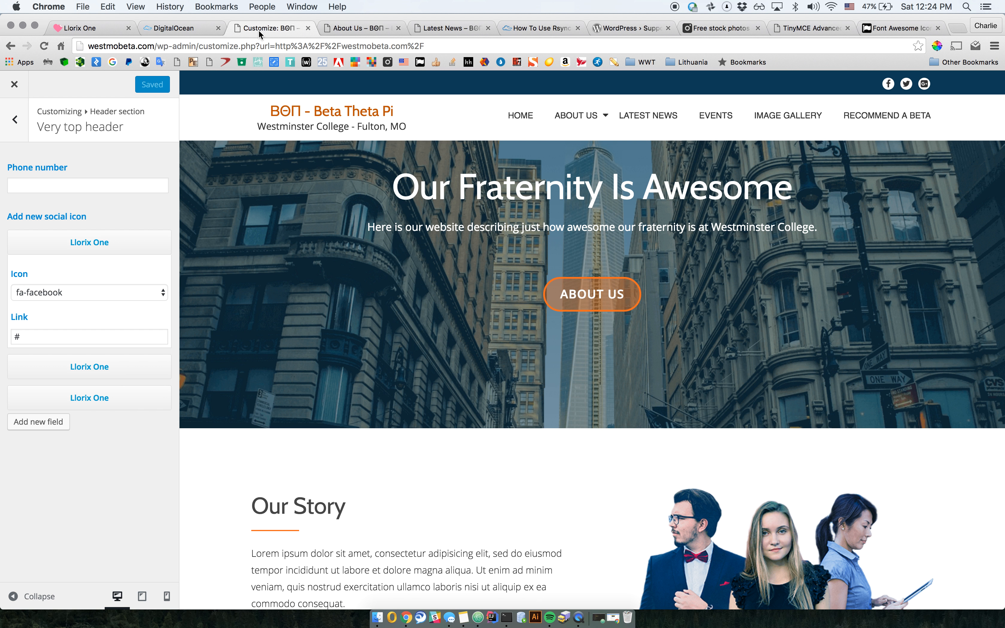
{"action": "left_click", "coordinate": [112, 293]}
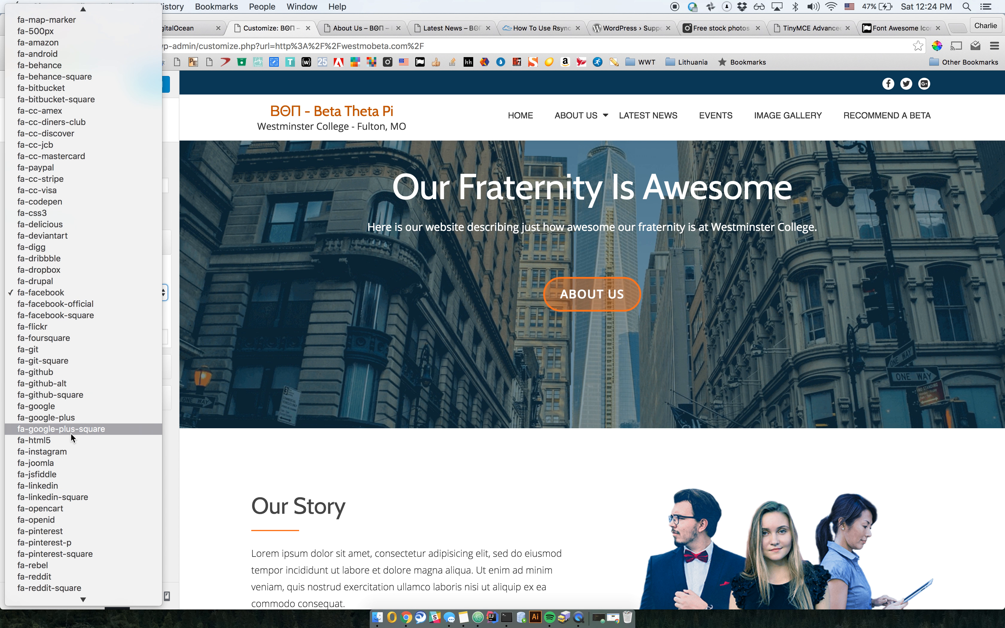
{"action": "scroll", "coordinate": [71, 433], "scroll_direction": "down", "scroll_amount": 10}
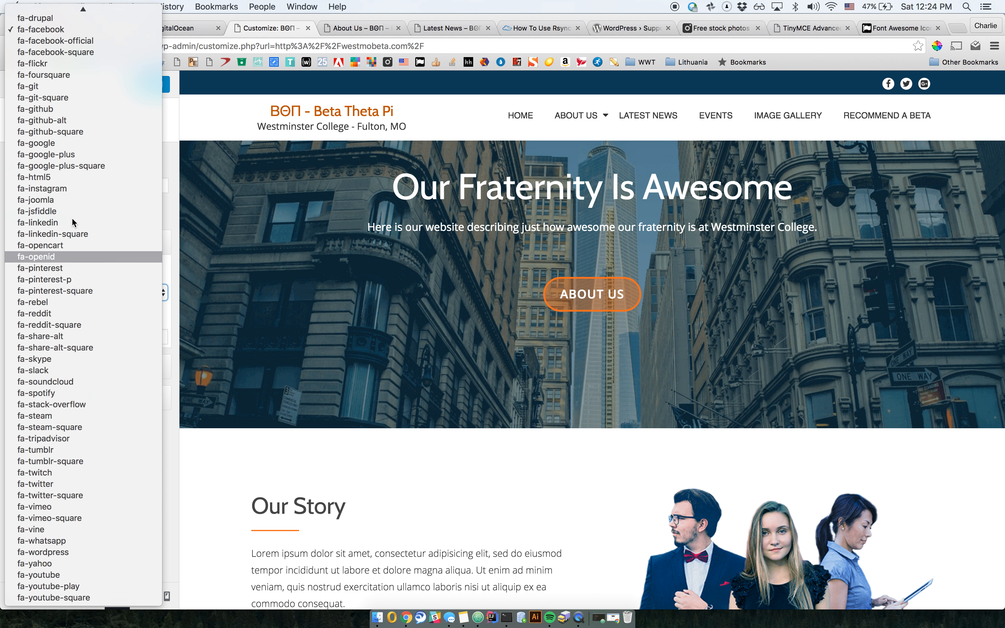
{"action": "left_click", "coordinate": [61, 234]}
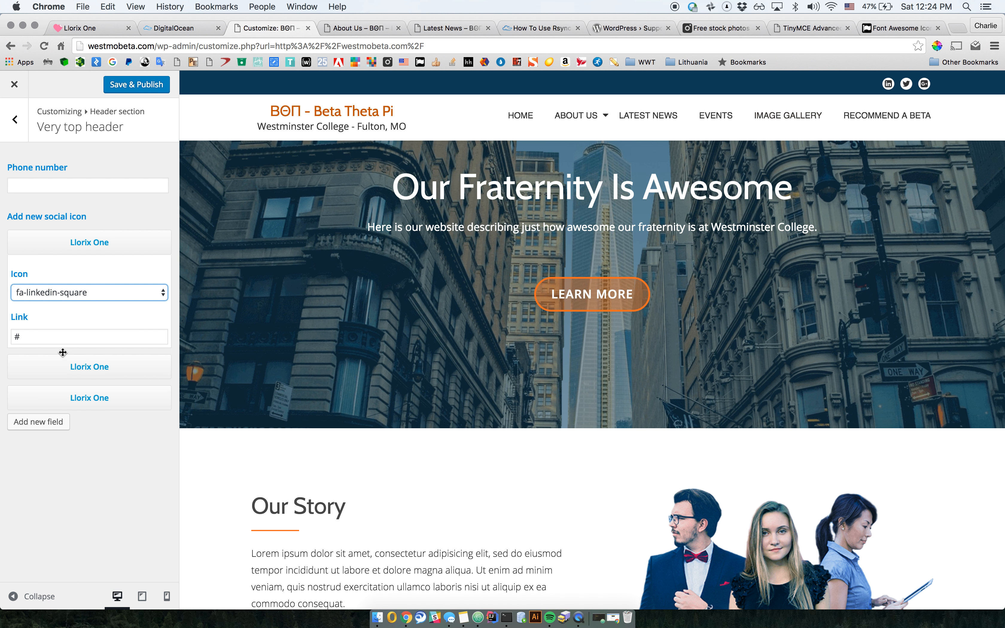
{"action": "left_click_drag", "start_coordinate": [62, 341], "coordinate": [1, 340]}
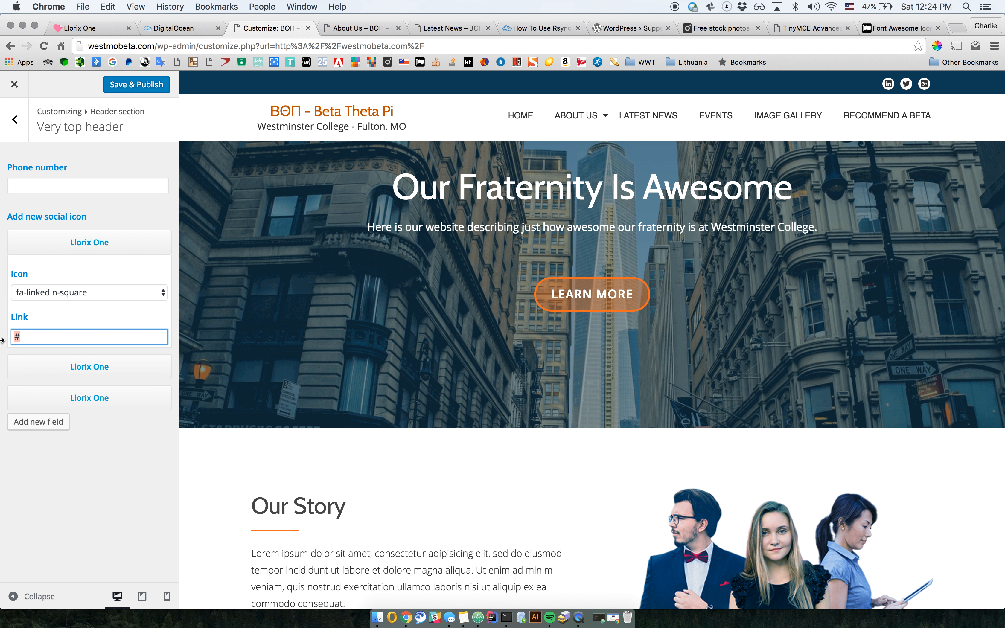
{"action": "key", "text": "BackSpace"}
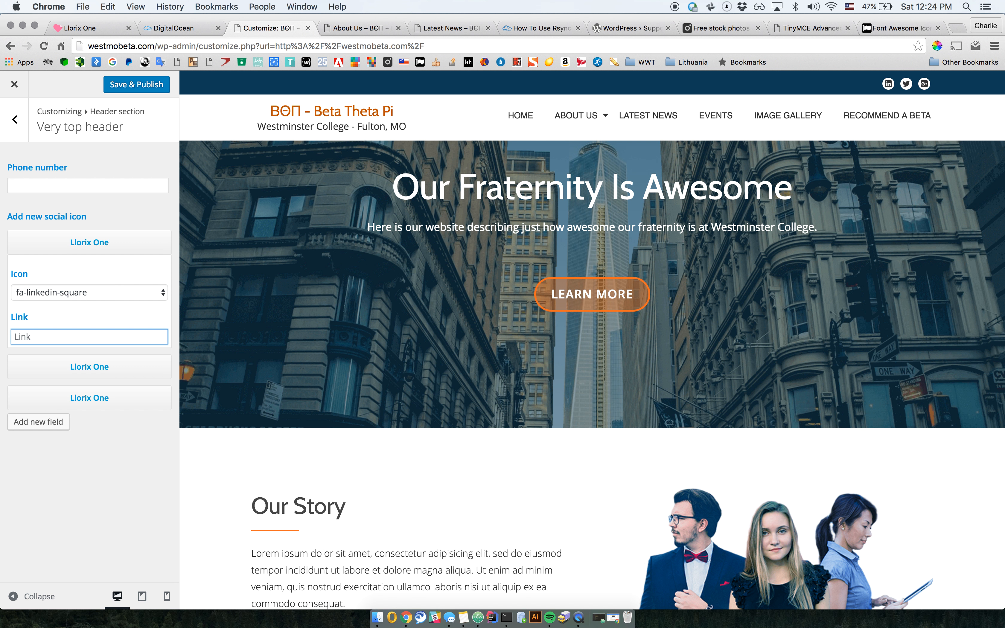
{"action": "type", "text": "http://"}
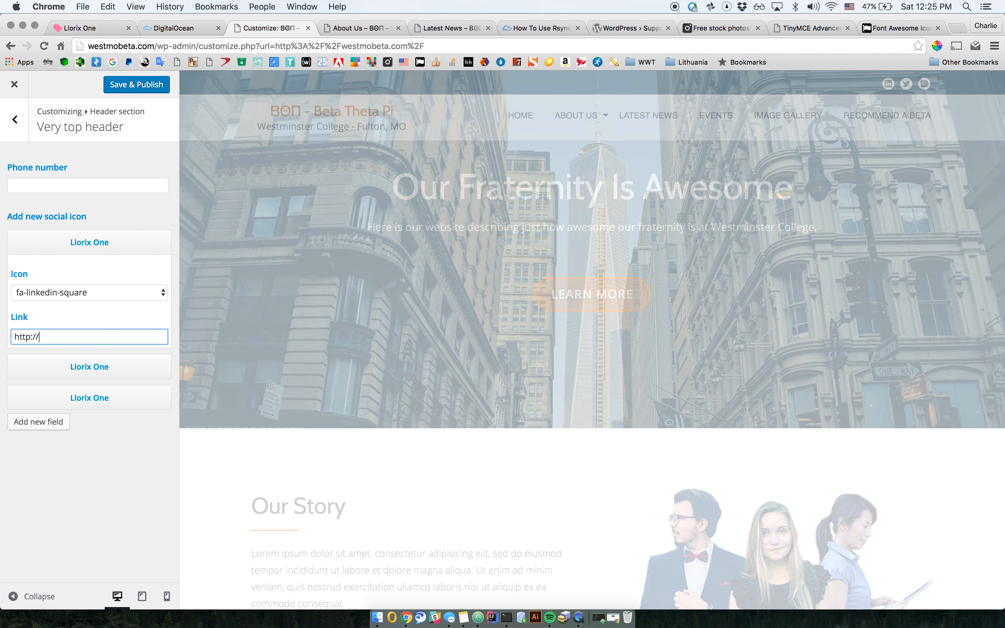
{"action": "type", "text": "www.link"}
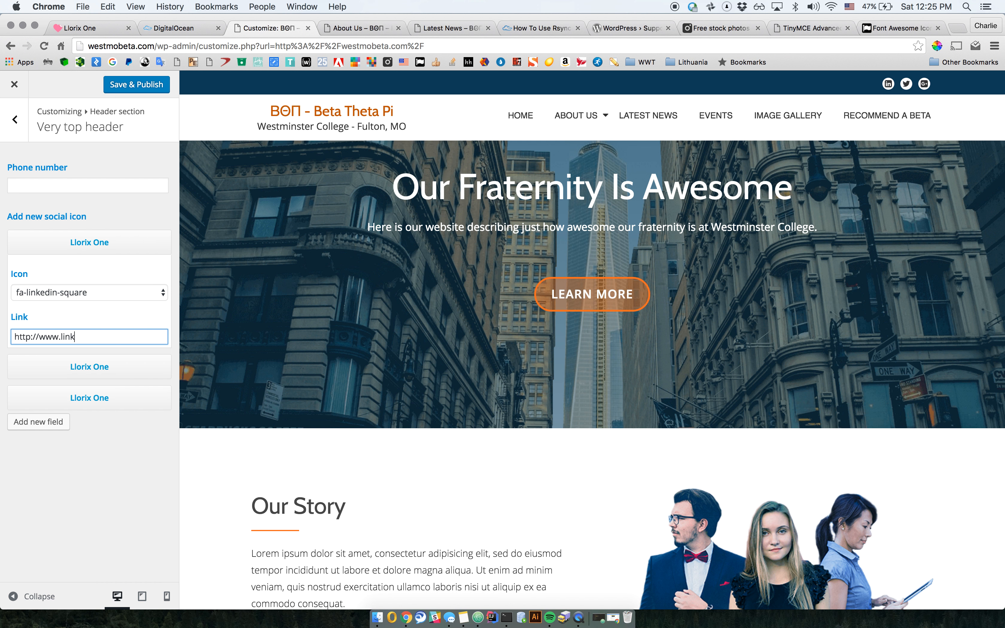
{"action": "type", "text": "edin.com/"}
{"action": "left_click", "coordinate": [190, 46]}
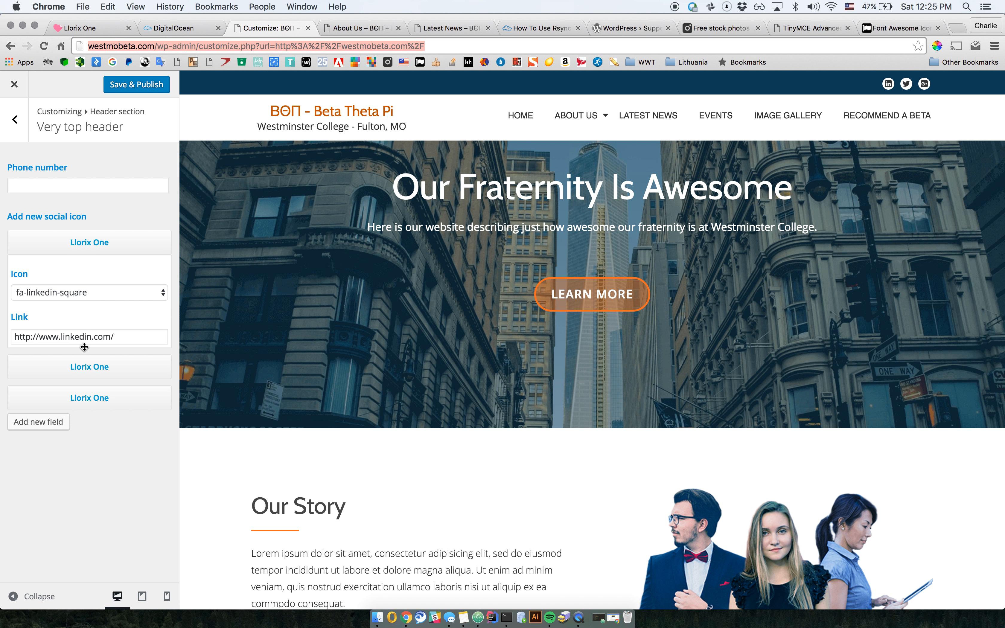
{"action": "left_click", "coordinate": [83, 337]}
{"action": "left_click_drag", "start_coordinate": [139, 334], "coordinate": [2, 334]}
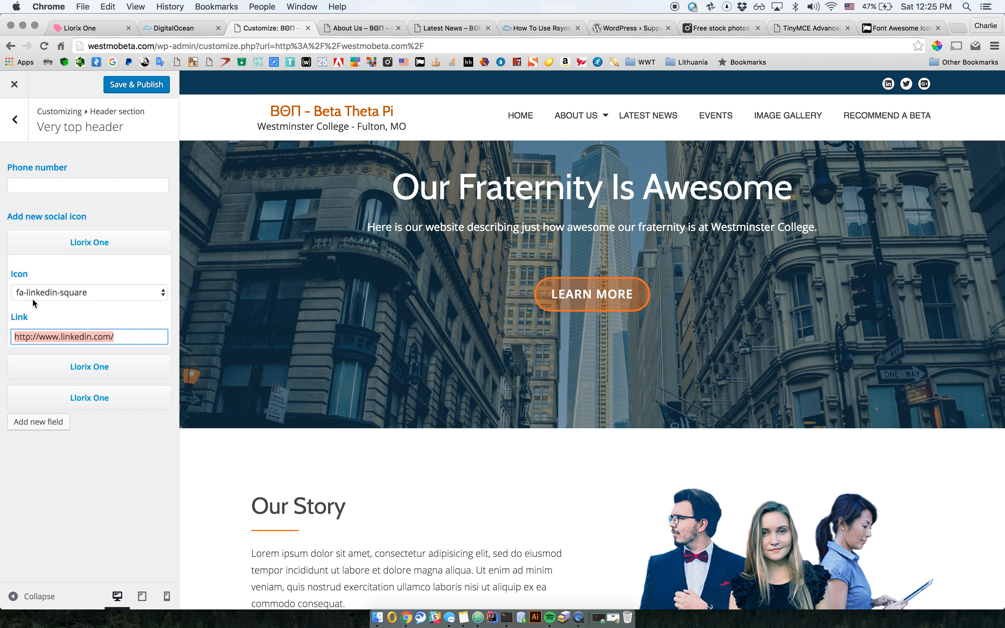
Step: Expand the second and third social icon entries and look over their icon and link settings
{"action": "left_click", "coordinate": [58, 368]}
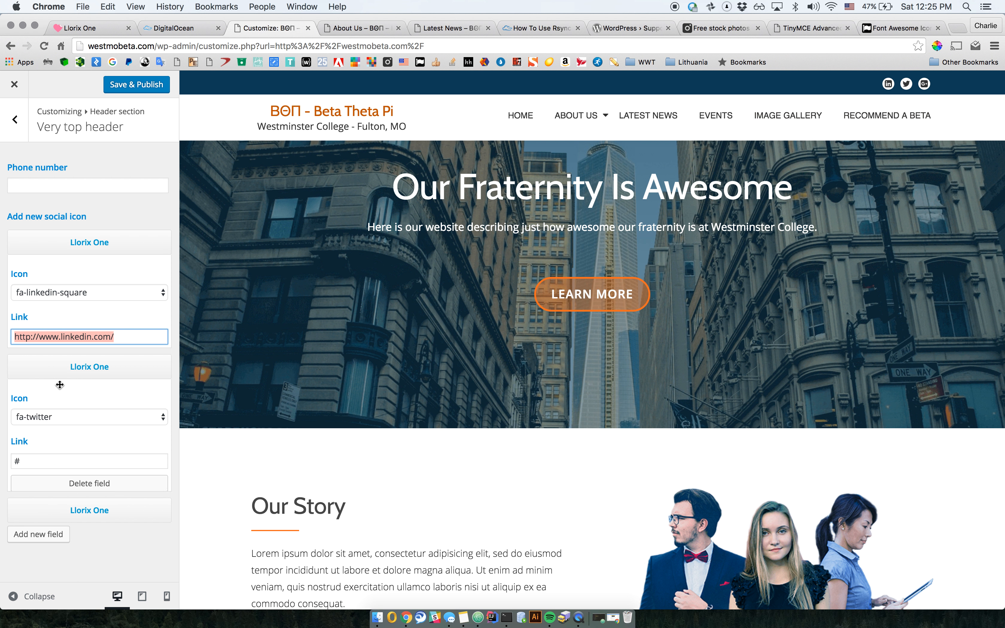
{"action": "left_click", "coordinate": [65, 515]}
{"action": "scroll", "coordinate": [71, 478], "scroll_direction": "down", "scroll_amount": 3}
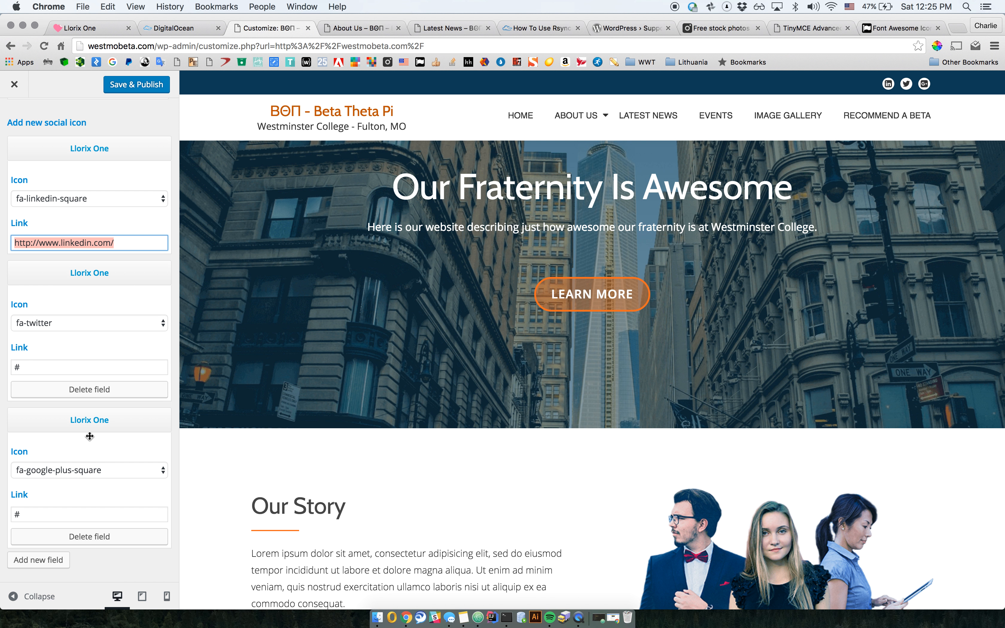
{"action": "scroll", "coordinate": [90, 435], "scroll_direction": "up", "scroll_amount": 3}
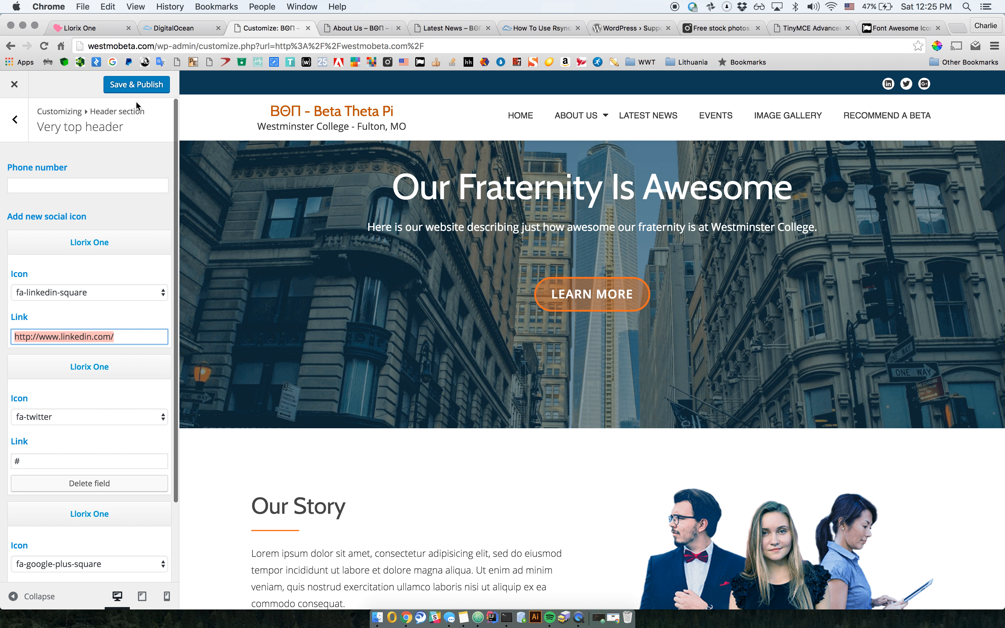
Step: Open the header section's Blog header settings and preview the Latest News page
{"action": "left_click", "coordinate": [17, 133]}
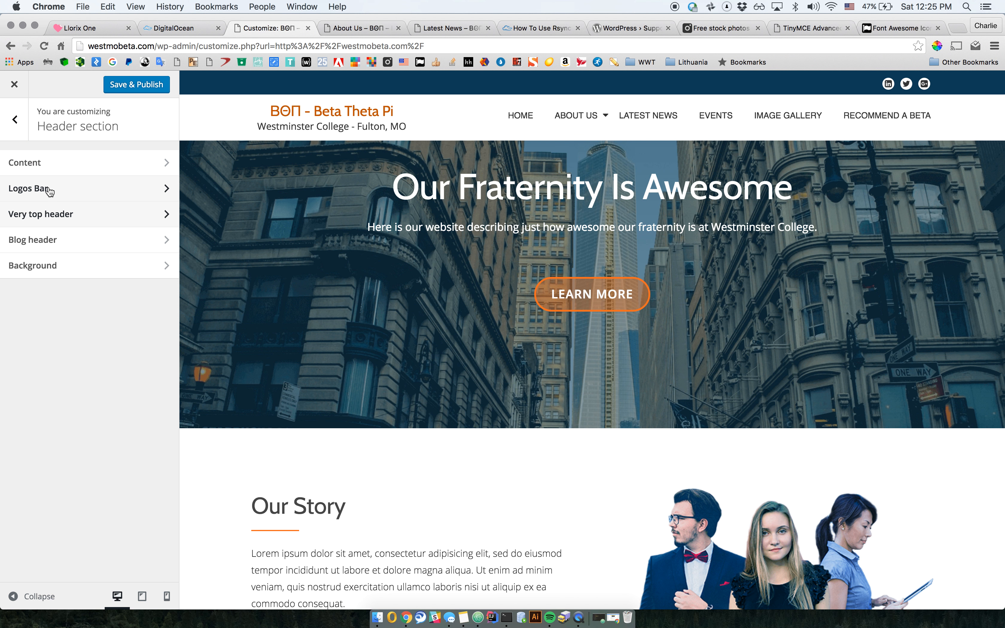
{"action": "left_click", "coordinate": [53, 247]}
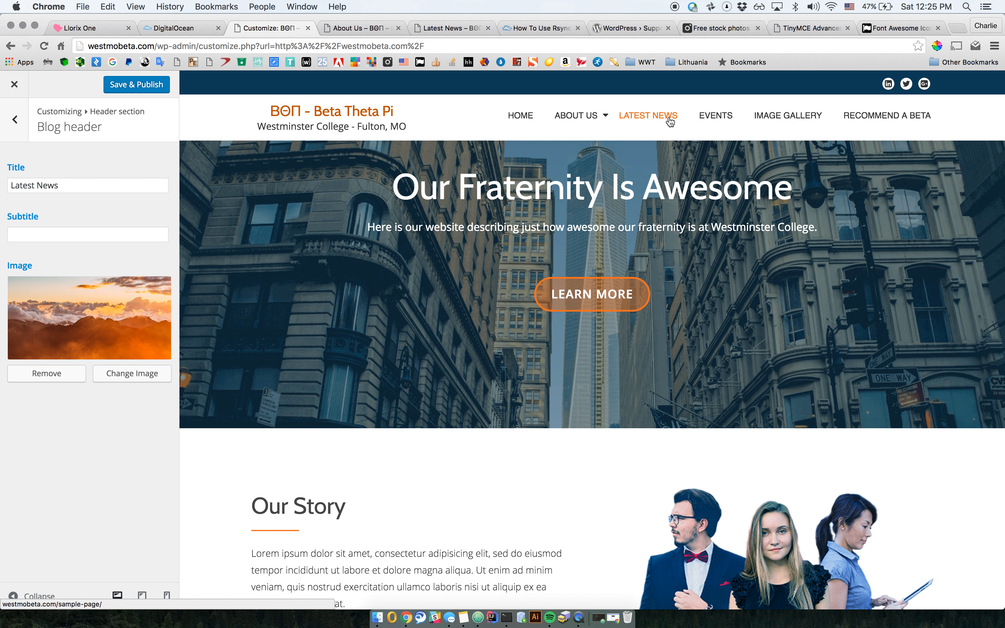
{"action": "left_click", "coordinate": [637, 114]}
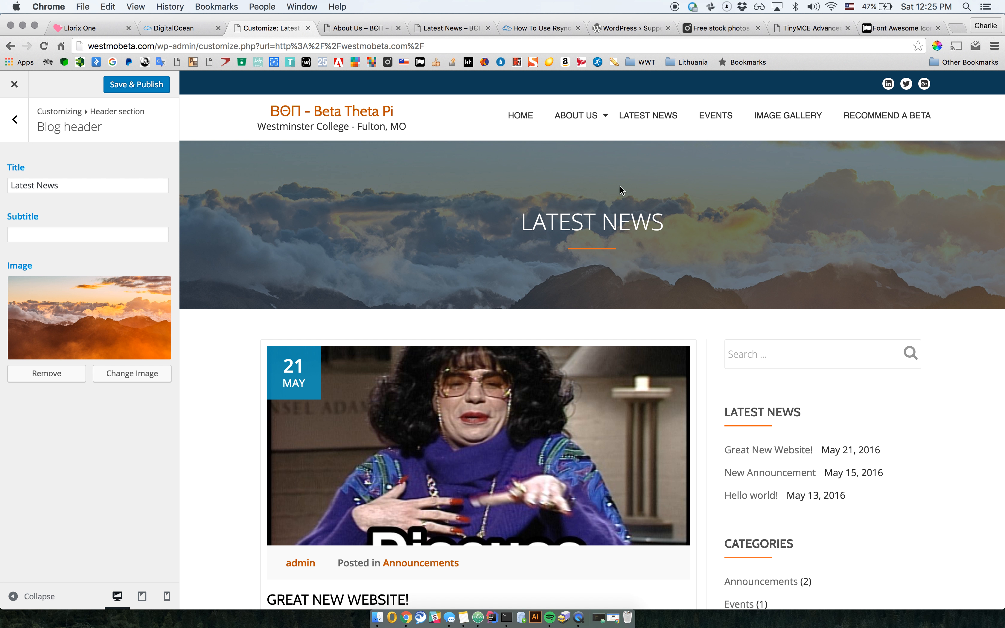
Step: Change the blog header title to "Blogreel"
{"action": "left_click", "coordinate": [75, 235]}
{"action": "left_click", "coordinate": [85, 185]}
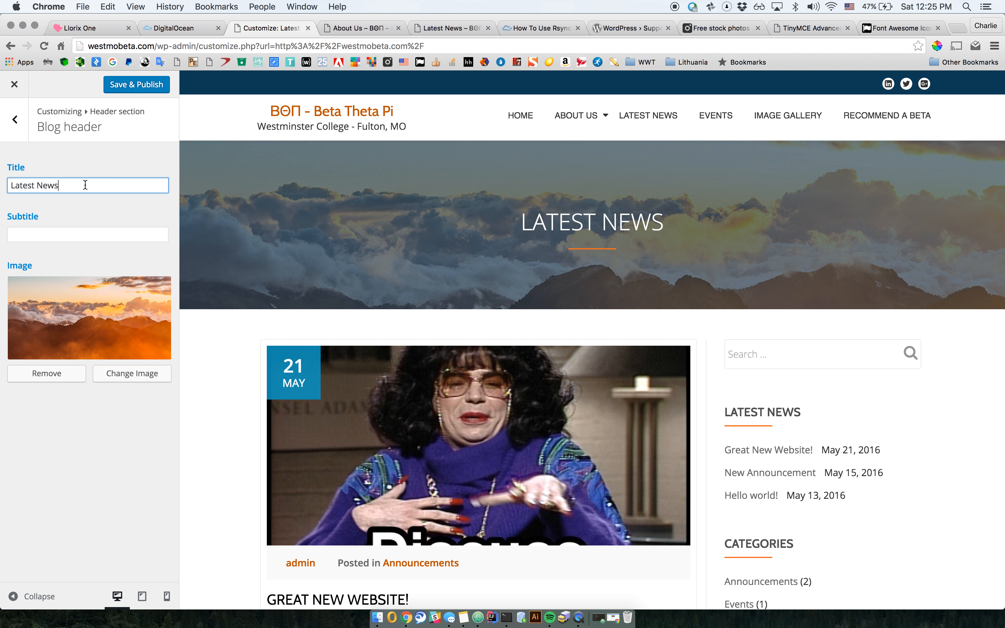
{"action": "key", "text": "BackSpace"}
{"action": "key", "text": "BackSpace"}
{"action": "key", "text": "BackSpace"}
{"action": "key", "text": "BackSpace"}
{"action": "key", "text": "BackSpace"}
{"action": "key", "text": "BackSpace"}
{"action": "key", "text": "BackSpace"}
{"action": "key", "text": "BackSpace"}
{"action": "key", "text": "BackSpace"}
{"action": "key", "text": "BackSpace"}
{"action": "type", "text": "Blog R"}
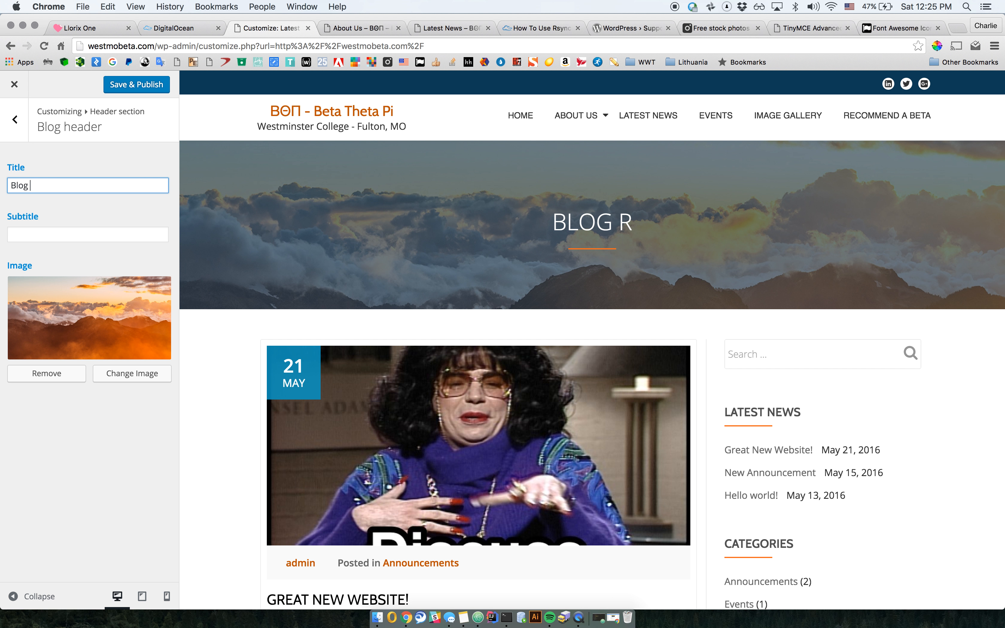
{"action": "key", "text": "BackSpace"}
{"action": "type", "text": "reel"}
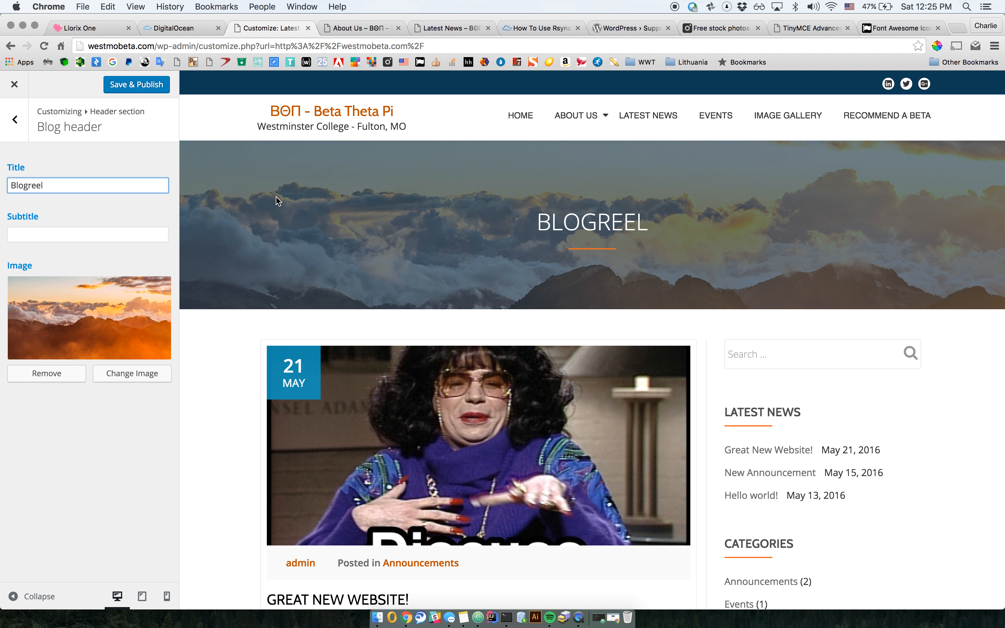
Step: Try "Awesome posts" as the blog header subtitle and clear it again
{"action": "left_click", "coordinate": [49, 234]}
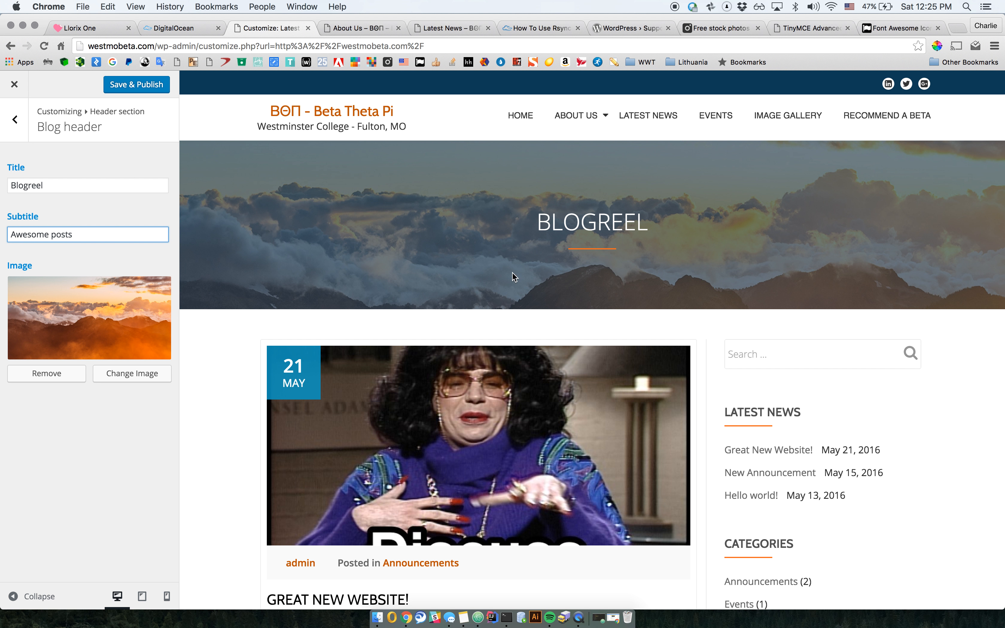
{"action": "key", "text": "BackSpace"}
{"action": "key", "text": "BackSpace"}
{"action": "key", "text": "BackSpace"}
{"action": "key", "text": "BackSpace"}
{"action": "key", "text": "BackSpace"}
{"action": "key", "text": "BackSpace"}
{"action": "key", "text": "BackSpace"}
{"action": "key", "text": "BackSpace"}
{"action": "key", "text": "BackSpace"}
{"action": "key", "text": "BackSpace"}
{"action": "key", "text": "BackSpace"}
{"action": "key", "text": "BackSpace"}
Step: Replace the blog header image with america.jpg from the media library
{"action": "left_click", "coordinate": [126, 374]}
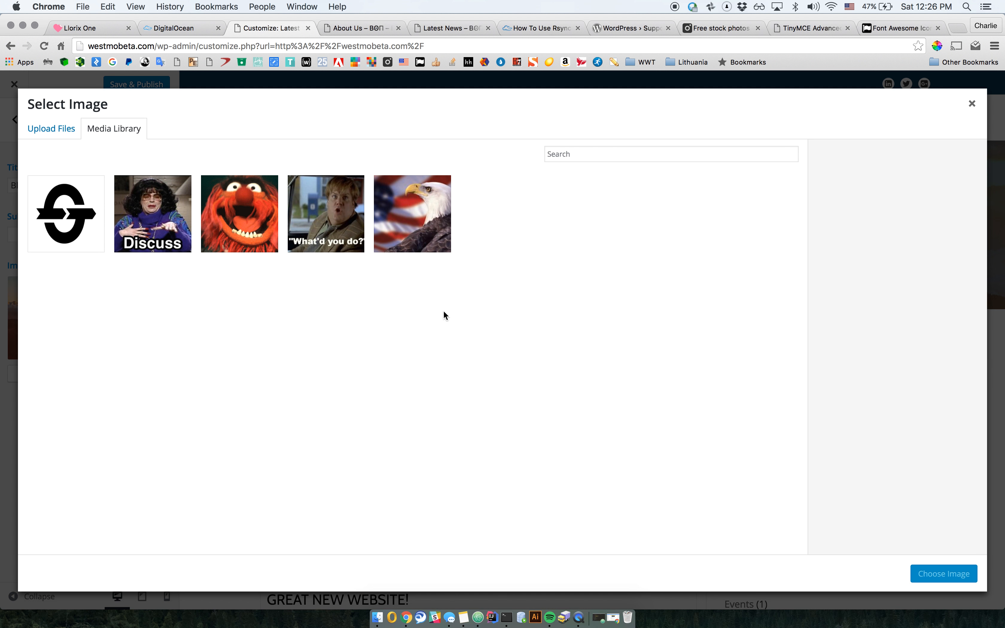
{"action": "left_click", "coordinate": [415, 249]}
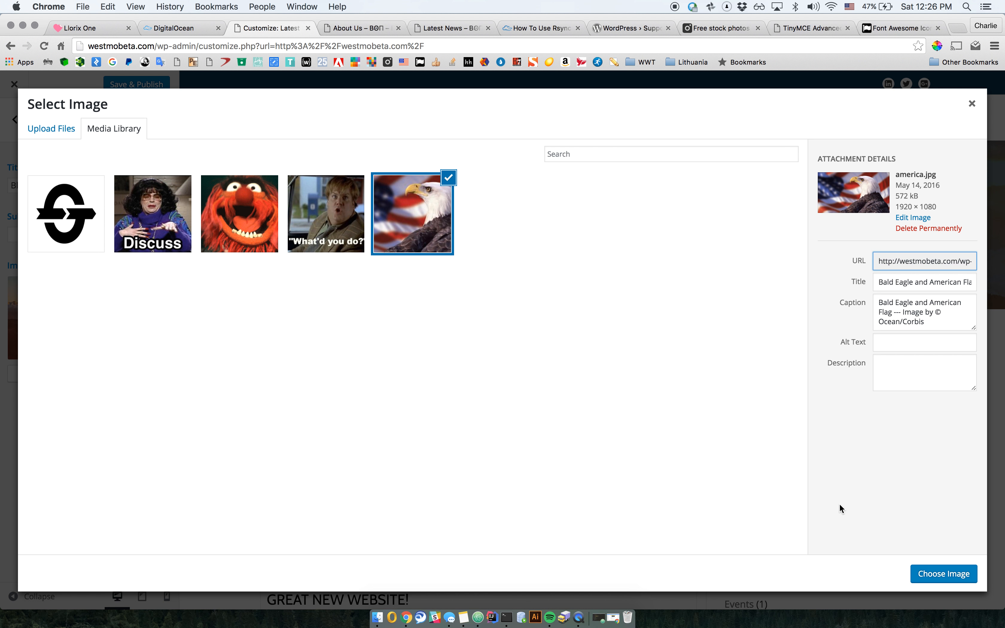
{"action": "left_click", "coordinate": [936, 568]}
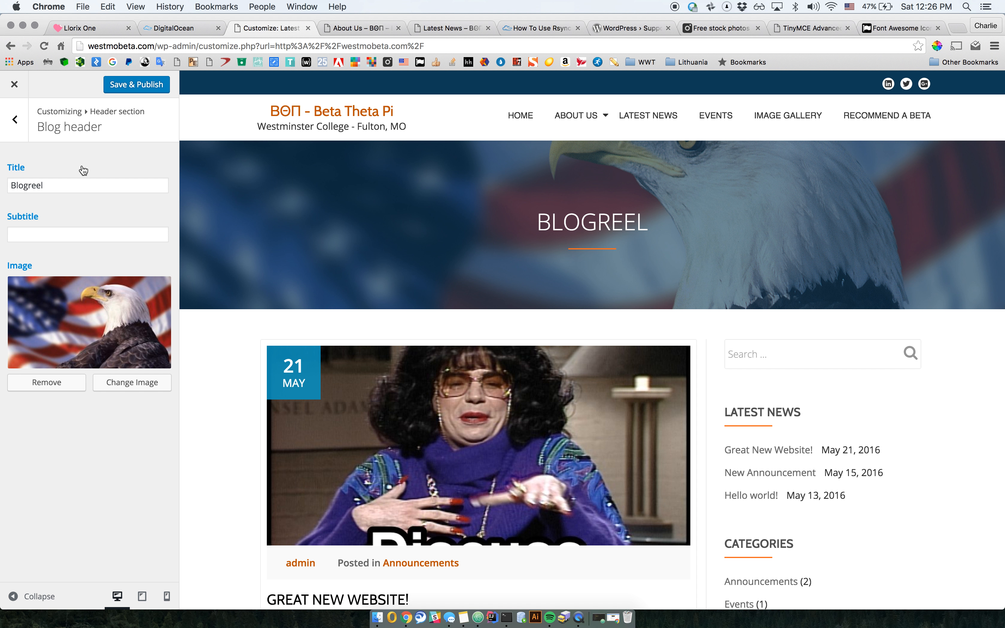
Step: Set the blog header title to "Latest News"
{"action": "left_click", "coordinate": [62, 185]}
{"action": "double_click", "coordinate": [62, 185]}
{"action": "type", "text": "L"}
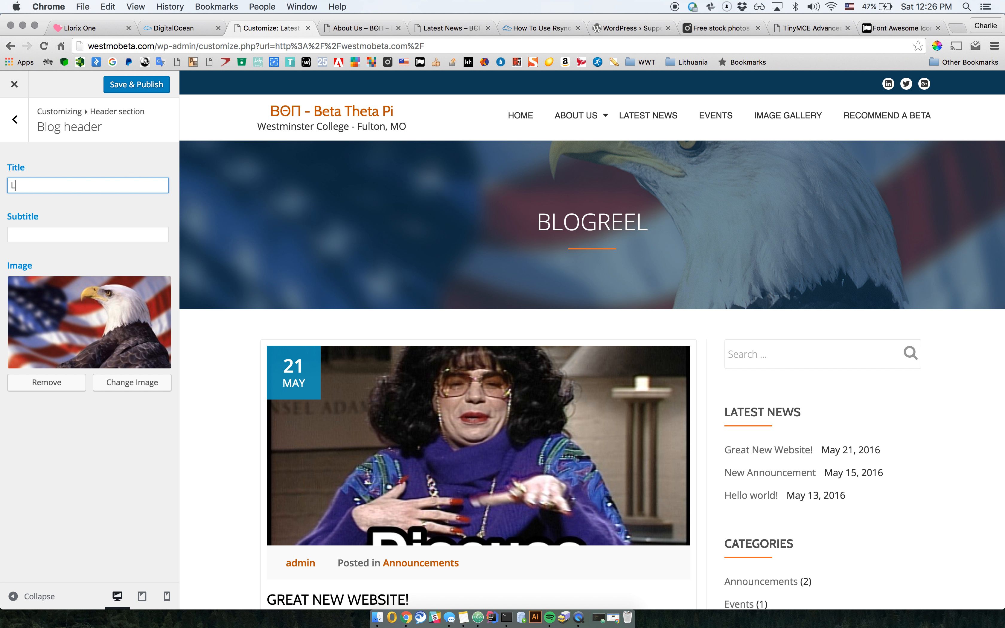
{"action": "type", "text": "atest News"}
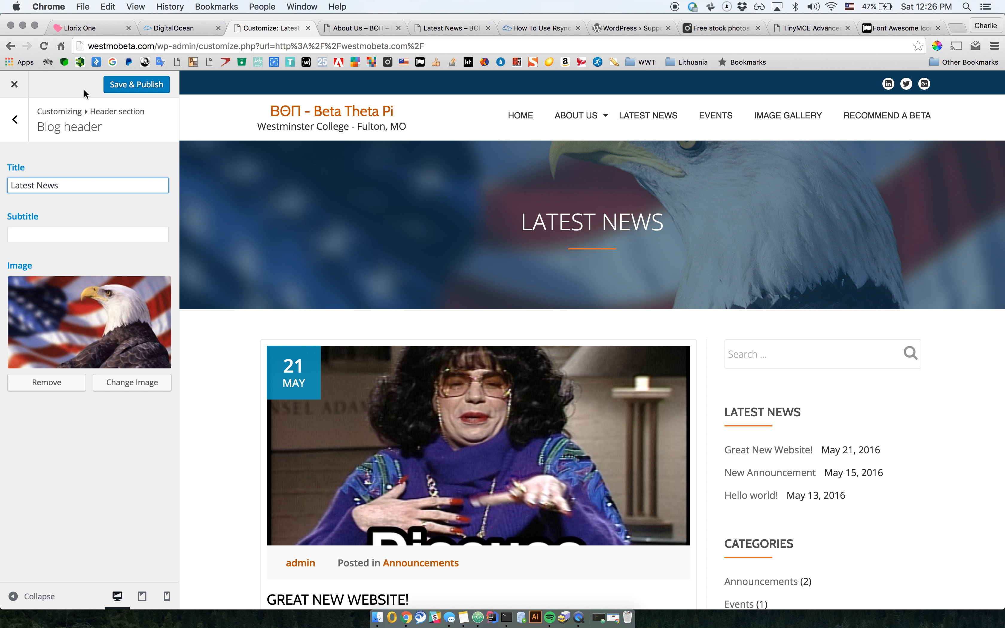
Step: Look through the header section's Background settings with the home page previewed, including the image choices for the first parallax layer
{"action": "left_click", "coordinate": [20, 120]}
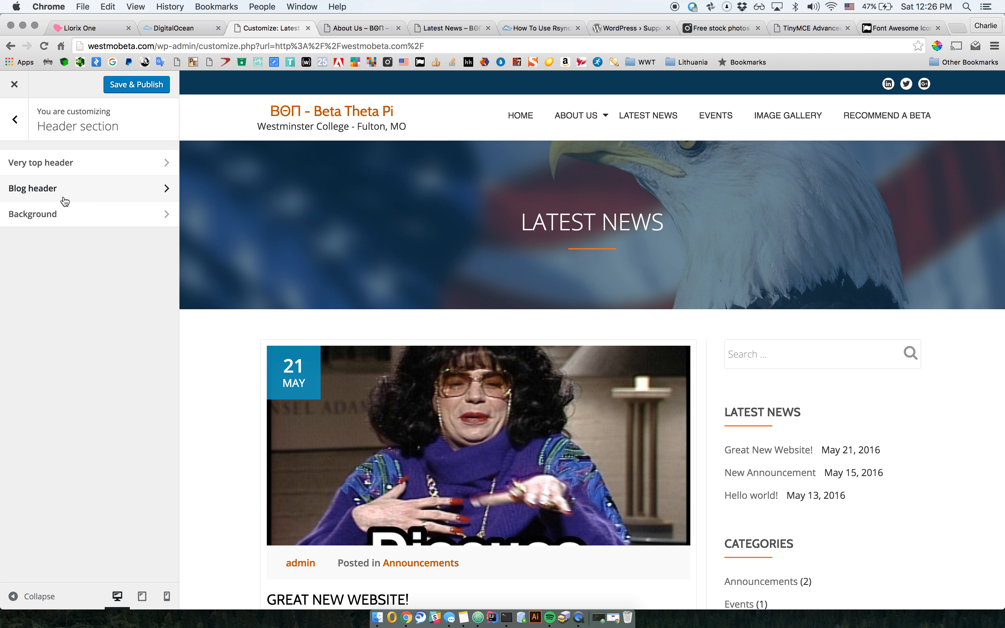
{"action": "left_click", "coordinate": [55, 219]}
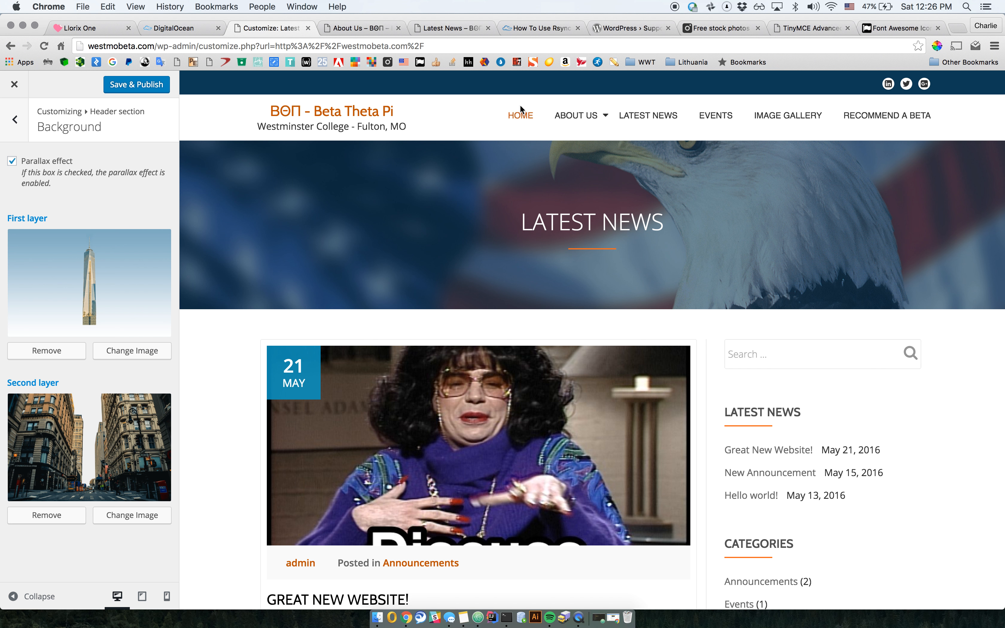
{"action": "left_click", "coordinate": [517, 113]}
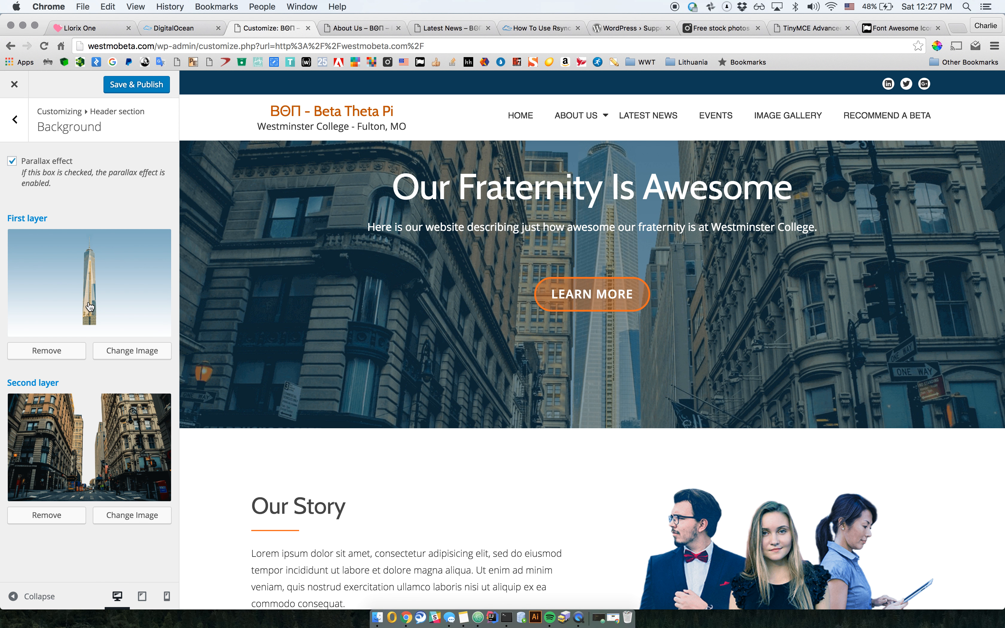
{"action": "left_click", "coordinate": [89, 307]}
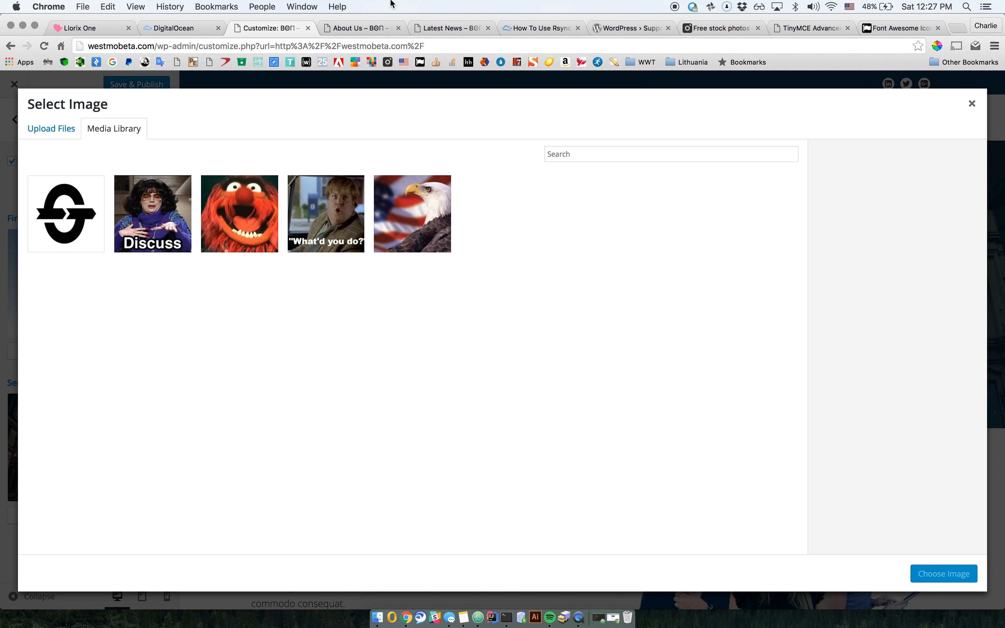
{"action": "left_click", "coordinate": [973, 105]}
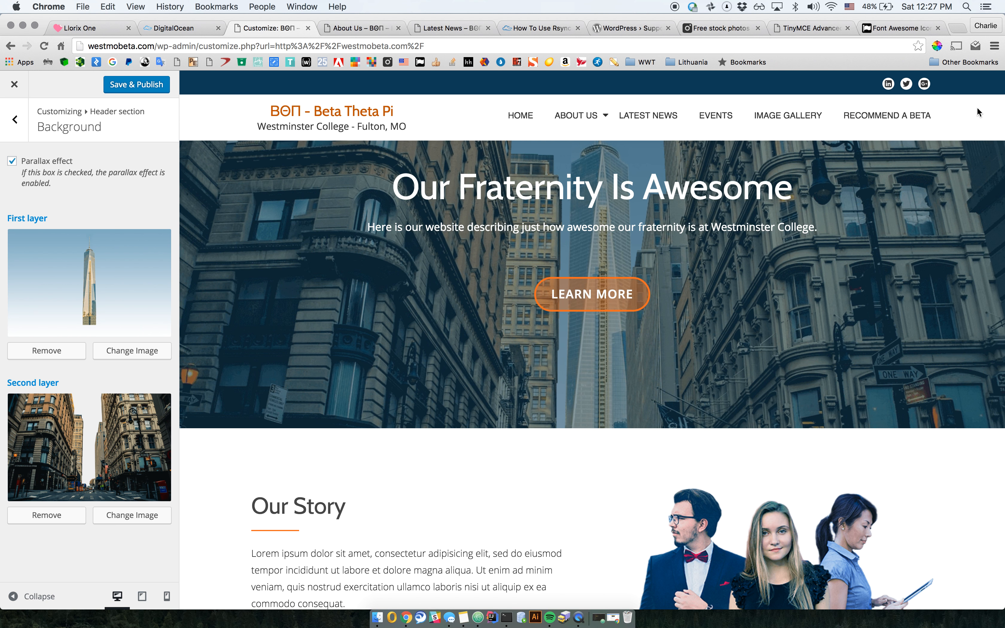